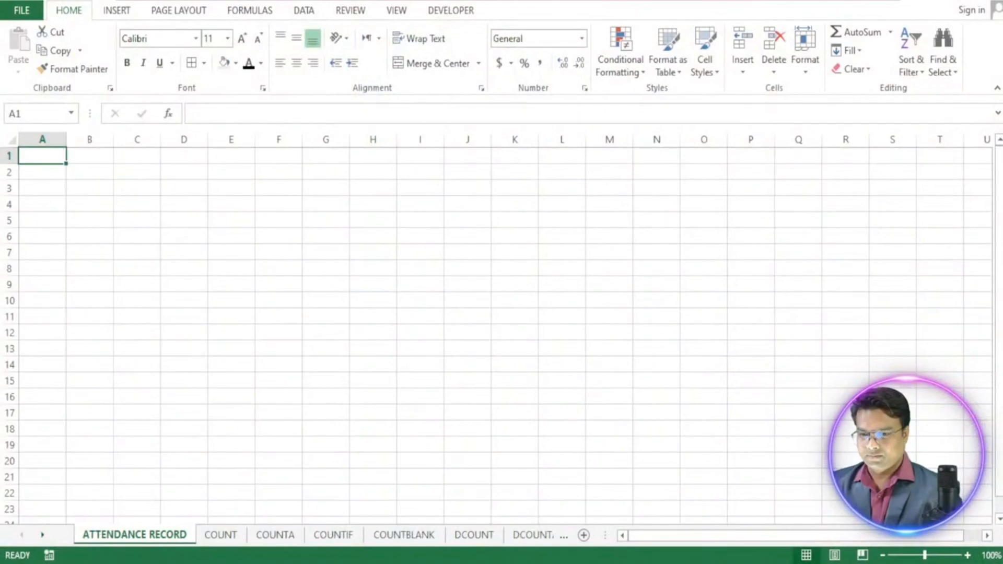
Add the header "Sr No" in A1 and fill serial numbers 1 to 20 down A2:A21.
left_click(378, 372)
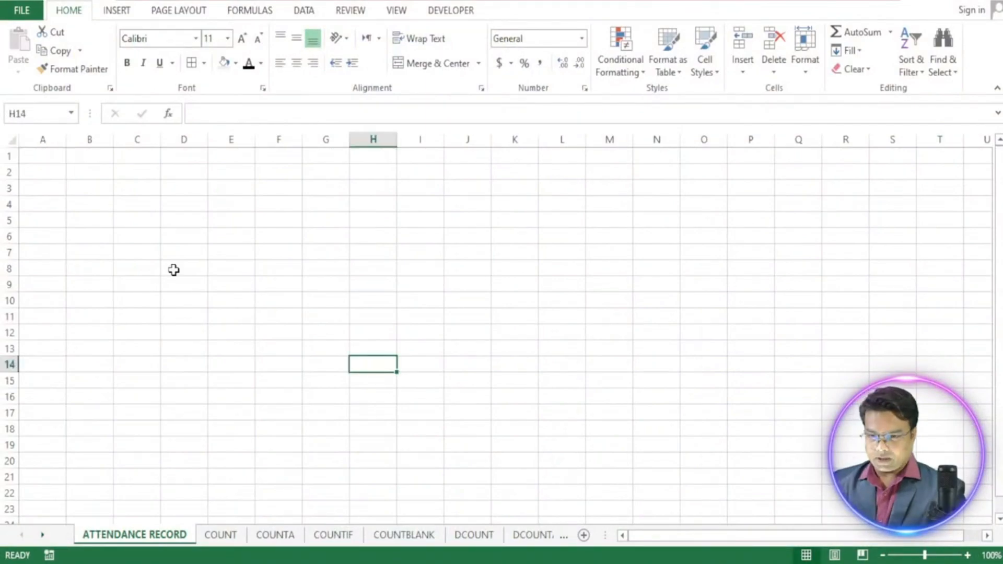
left_click(36, 157)
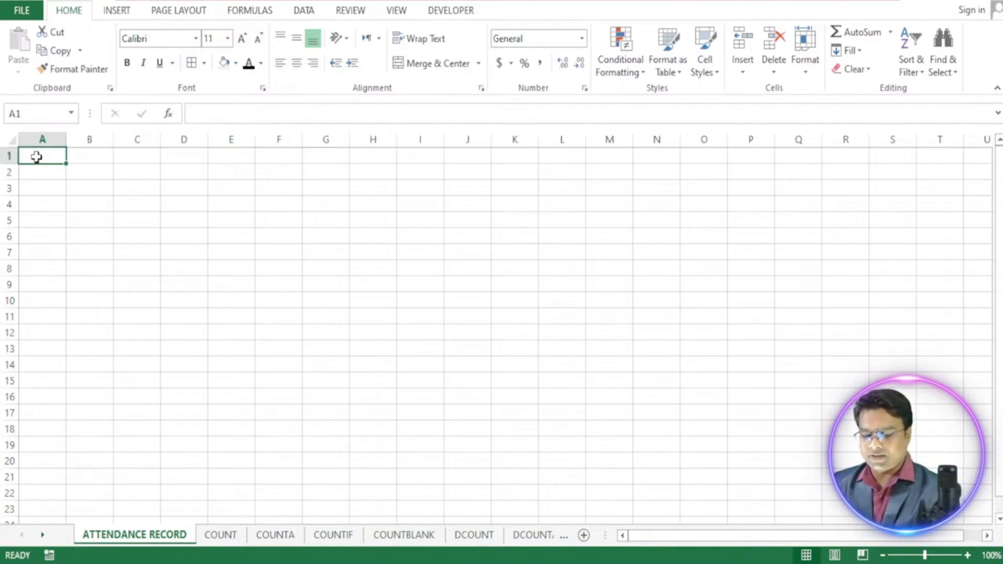
type("Sr No")
left_click(38, 172)
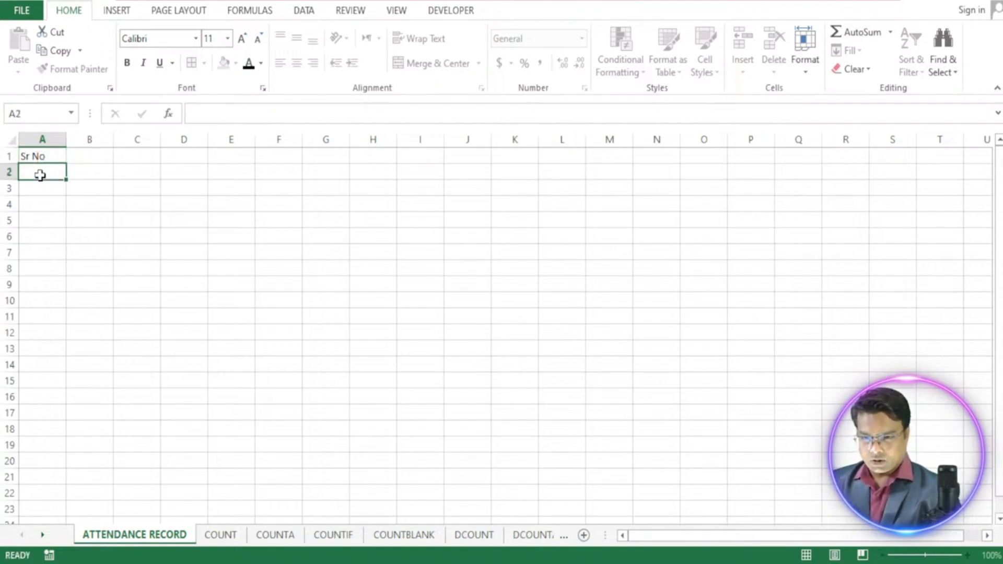
type("1")
left_click(40, 190)
type("2")
left_click_drag(51, 173, 71, 479)
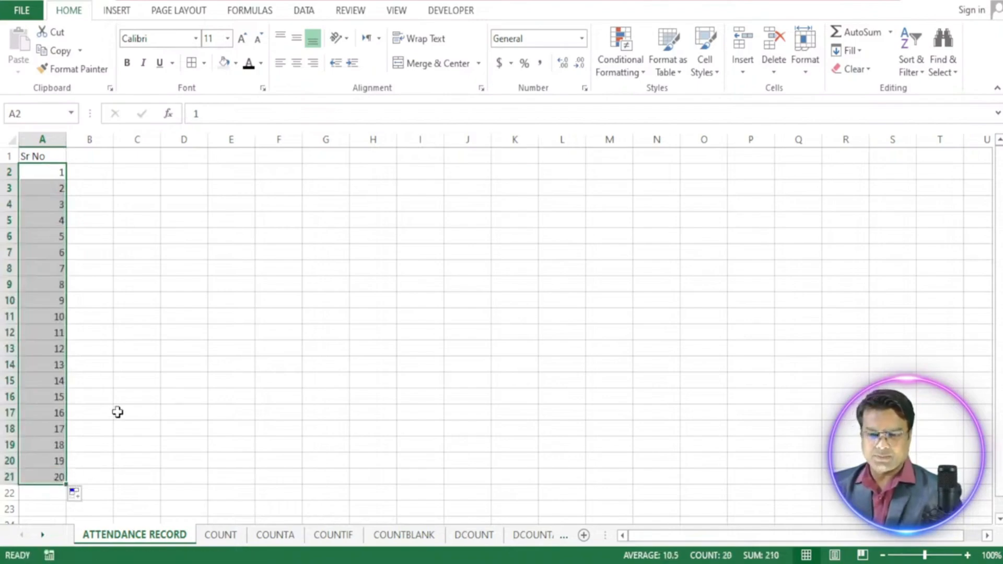
left_click(118, 412)
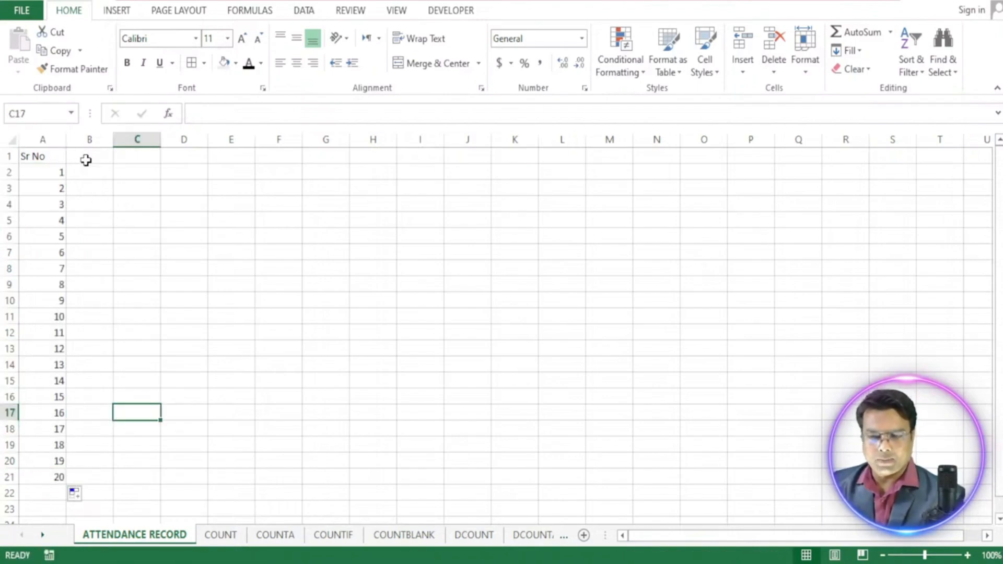
Add the column header "Name" in B1.
left_click(85, 156)
type("N")
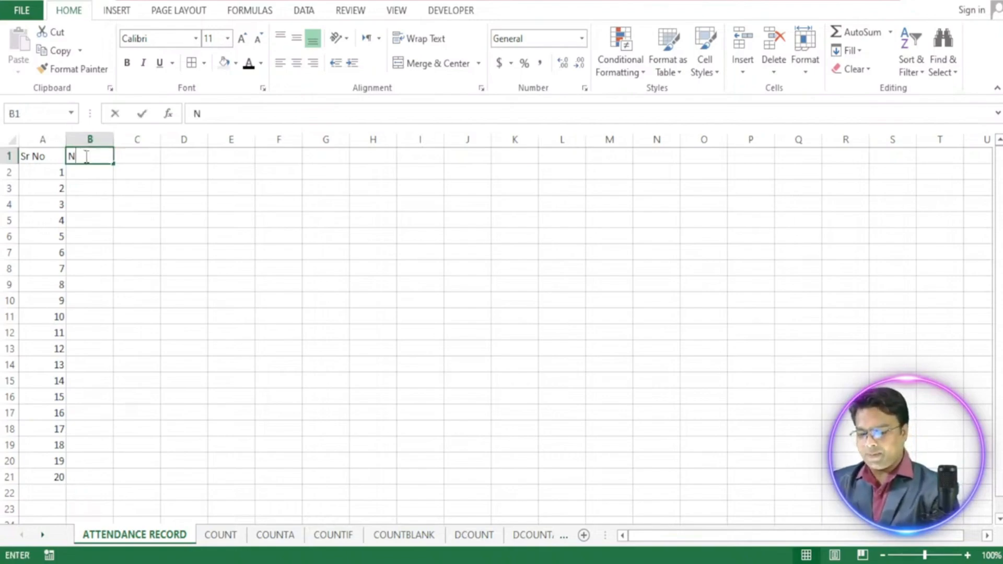
type("mae")
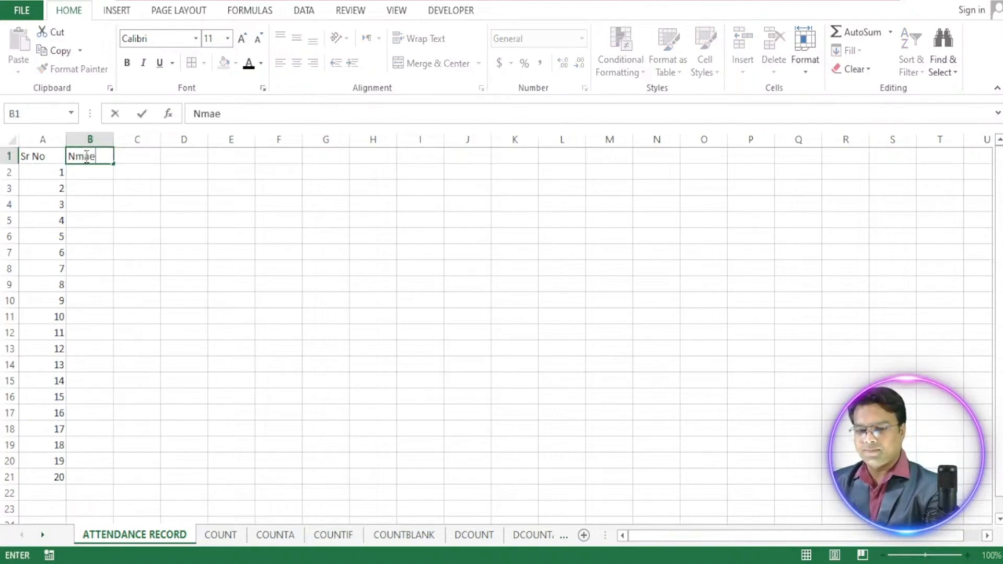
key("BackSpace")
key("BackSpace")
key("BackSpace")
type("ame")
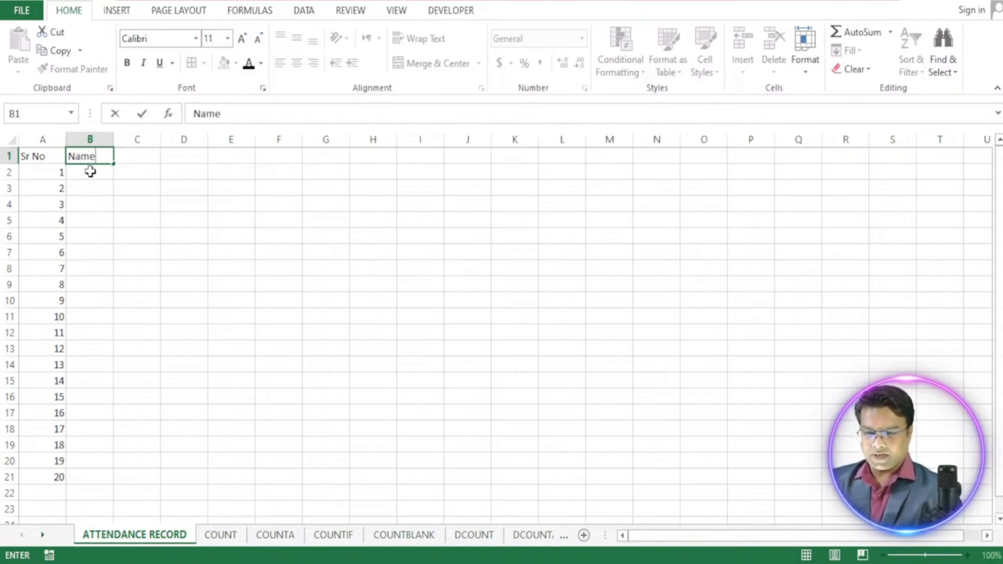
Enter the first names of the people for serial numbers 1 to 4 in B2:B5.
left_click(89, 171)
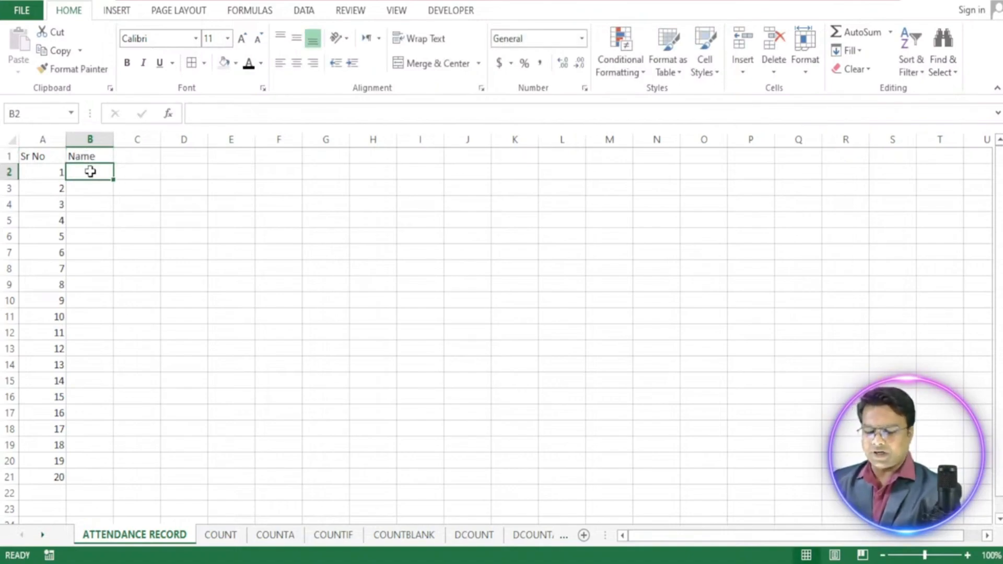
type("sunil")
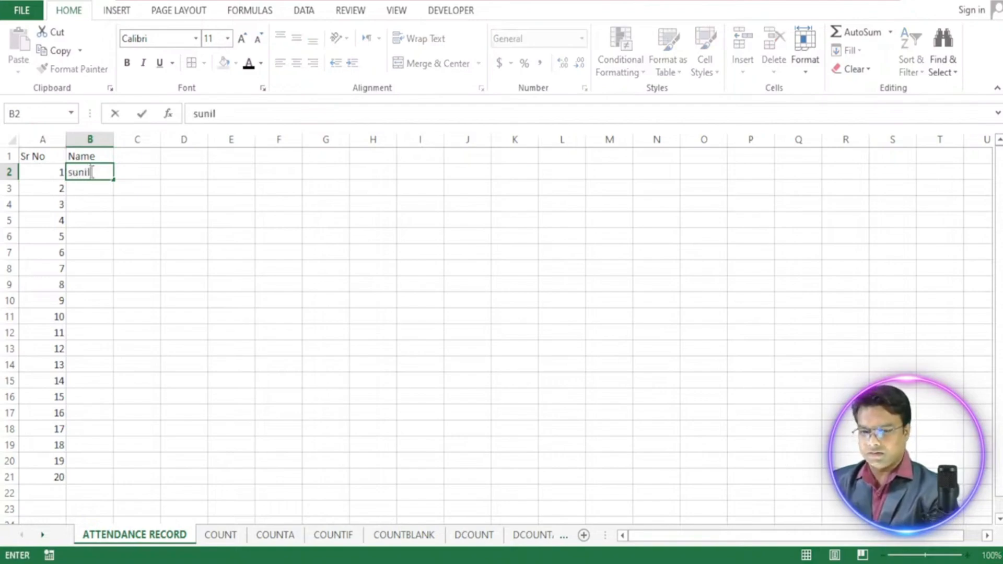
left_click(86, 186)
type("faizan")
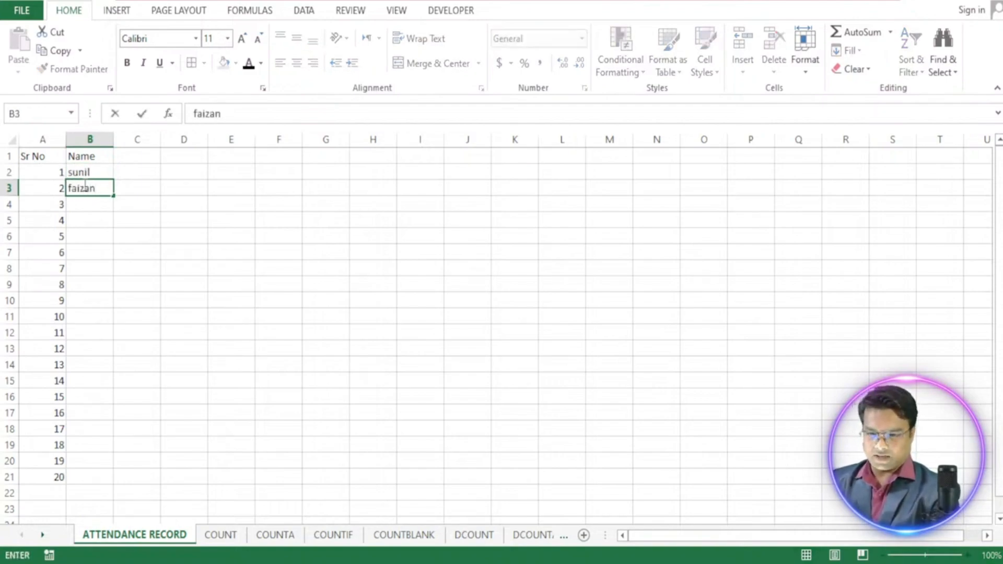
left_click(82, 202)
type("anil")
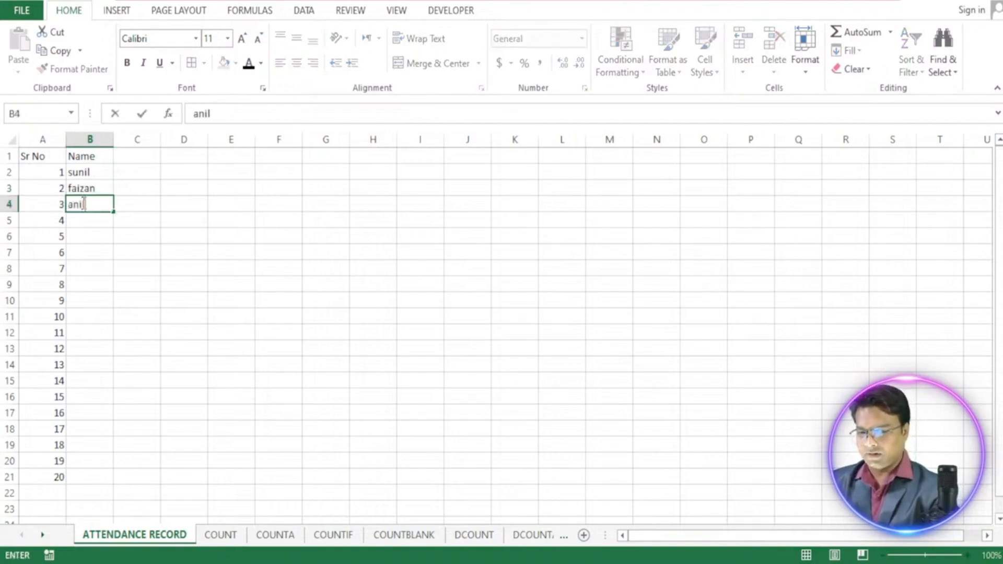
left_click(82, 221)
type("ash")
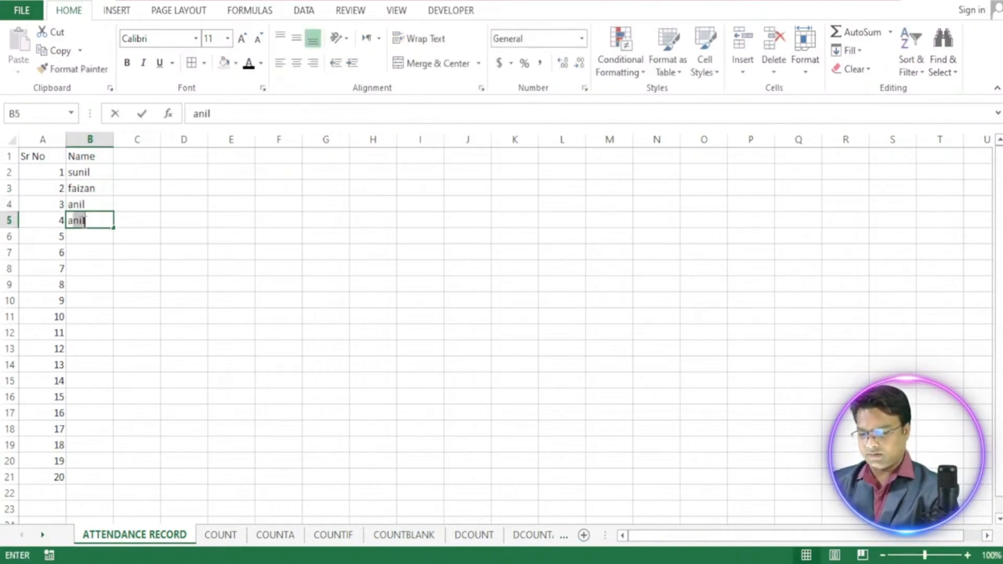
type("ok")
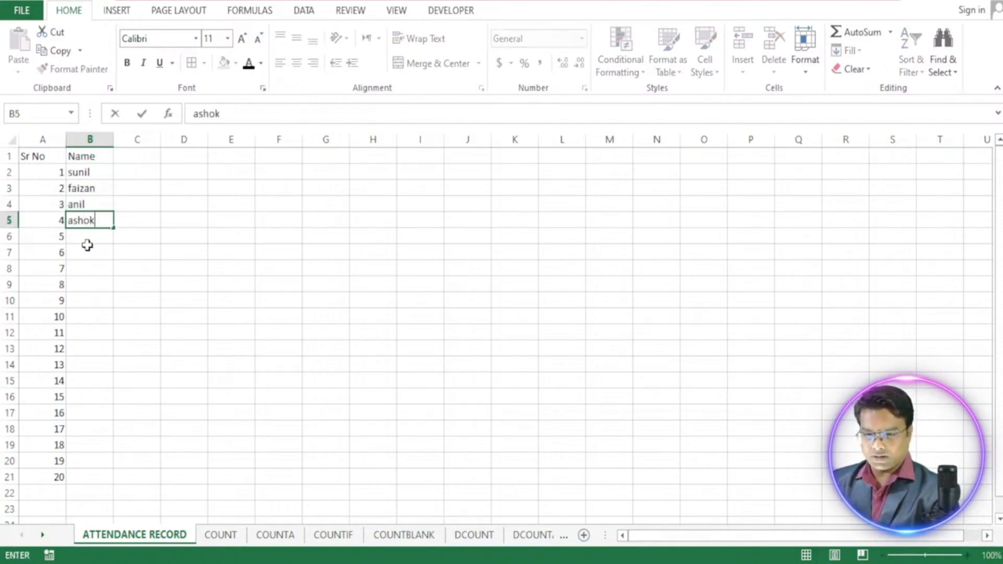
Enter the first names of the people for serial numbers 5 to 7 in B6:B8.
left_click(87, 242)
type("kunal")
left_click(88, 251)
type("rames")
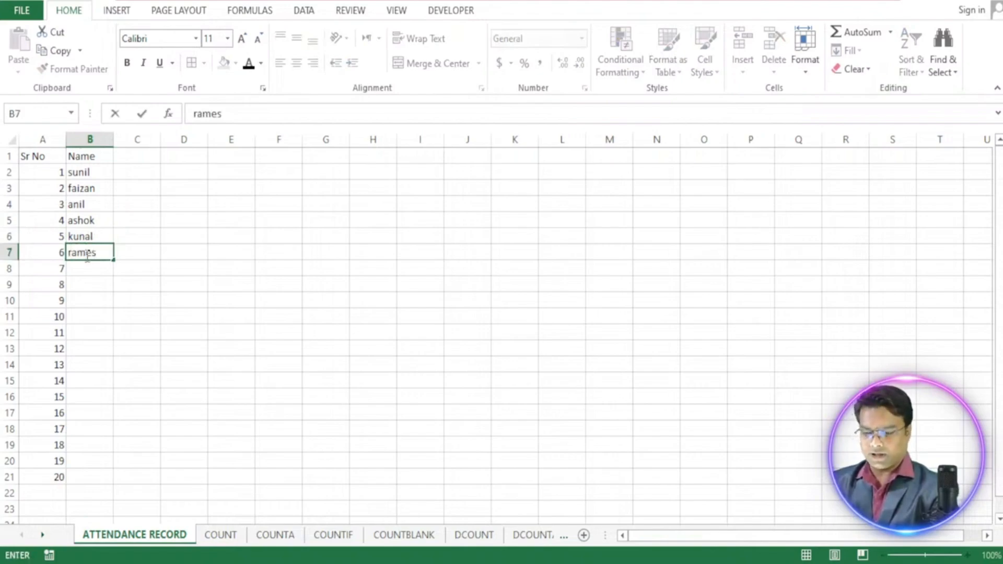
type("h")
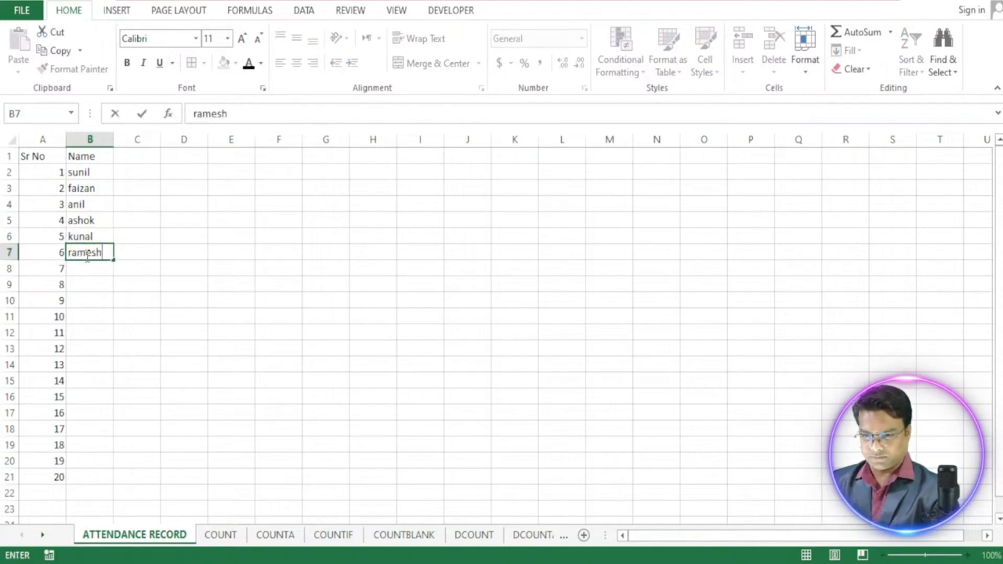
left_click(89, 270)
type("v")
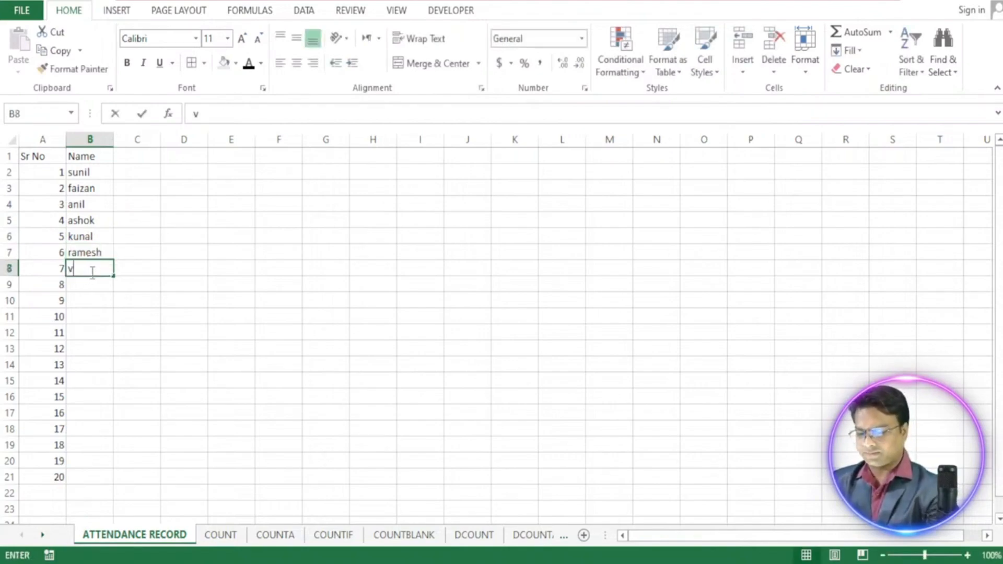
type("inod")
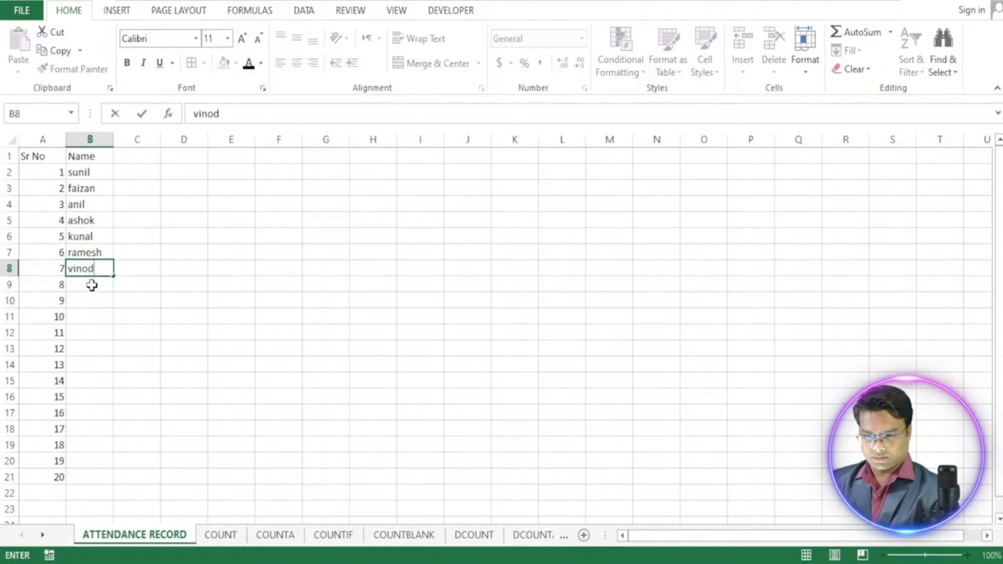
Enter the first names of the people for serial numbers 8 to 10 in B9:B11.
left_click(92, 284)
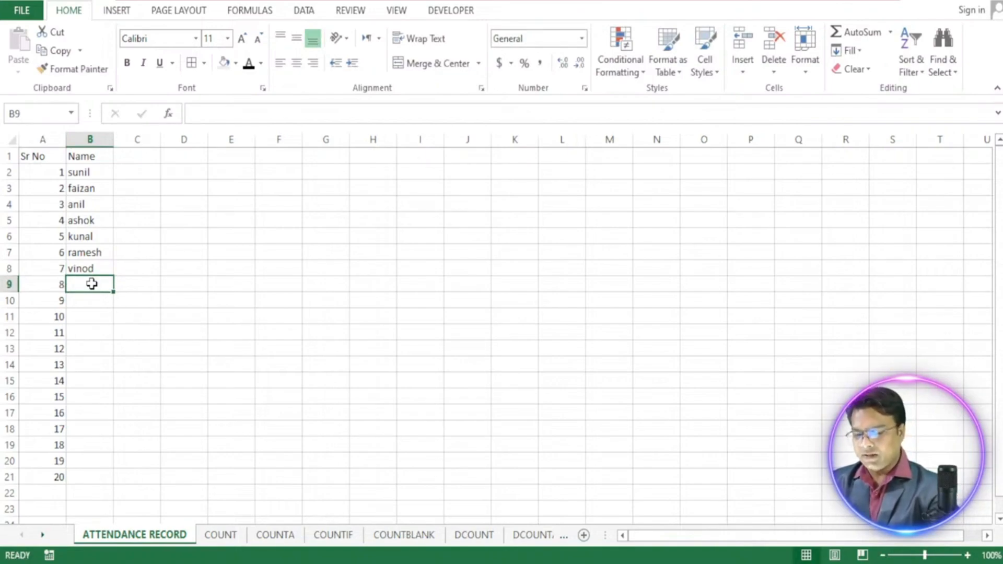
type("salman")
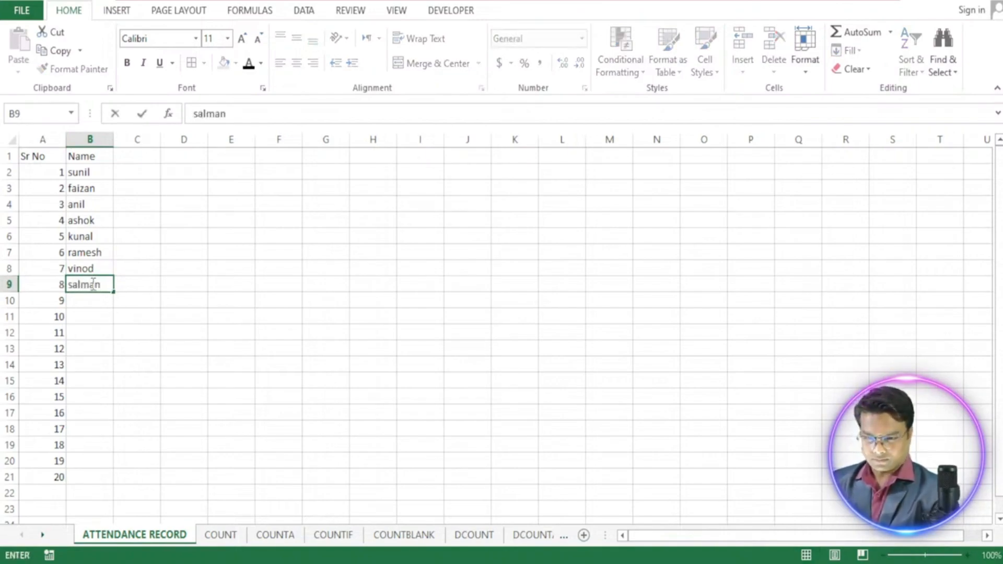
left_click(90, 301)
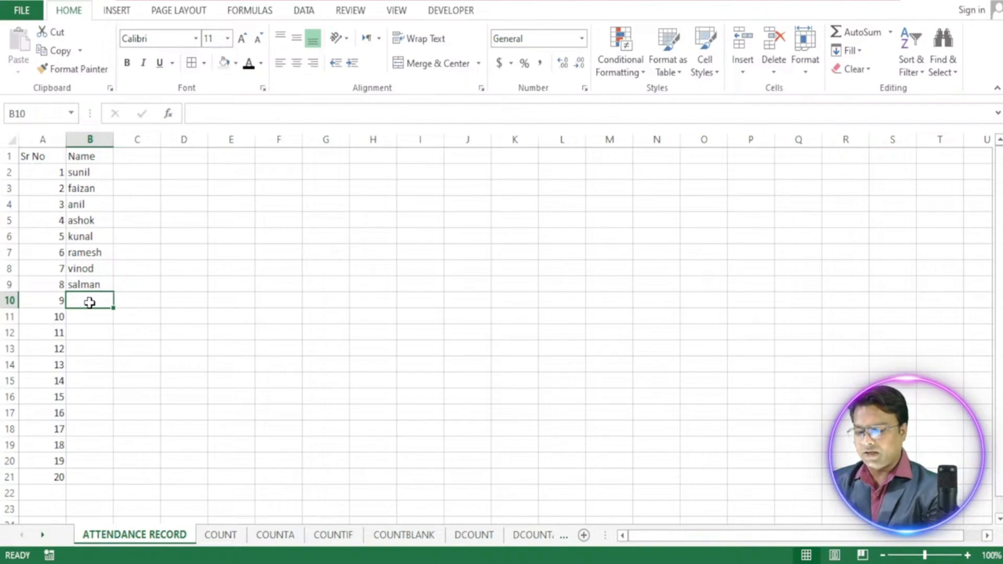
type("mohan")
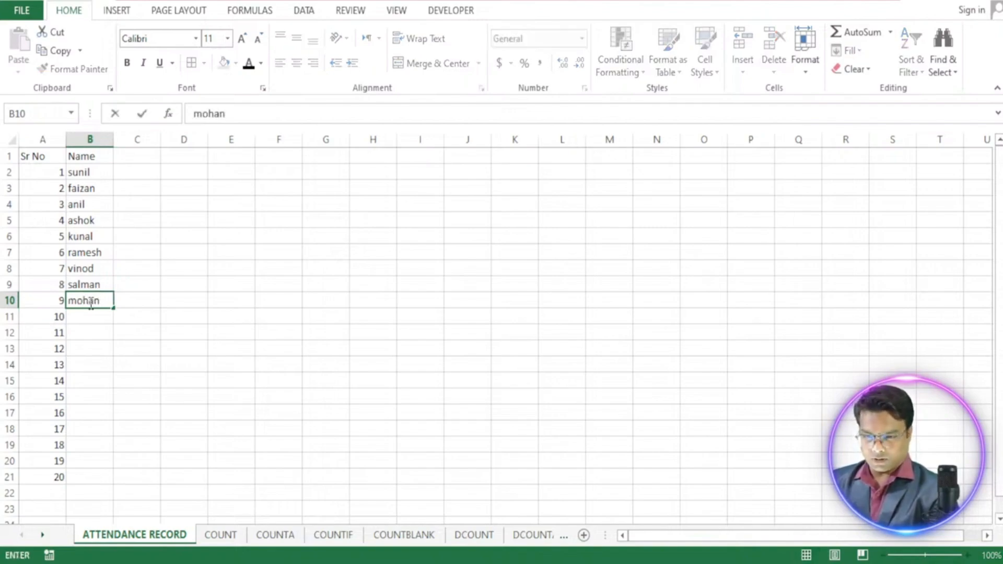
left_click(87, 314)
type("imran")
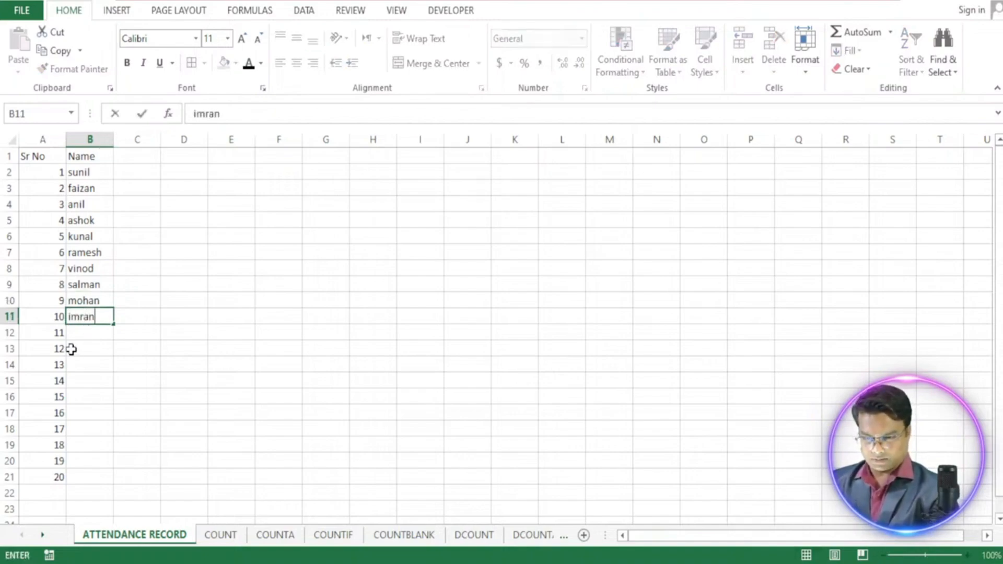
left_click(89, 336)
Clear the surplus serial numbers 11 to 20 below the last name, in range A12:C21.
left_click_drag(47, 337, 139, 473)
key("Delete")
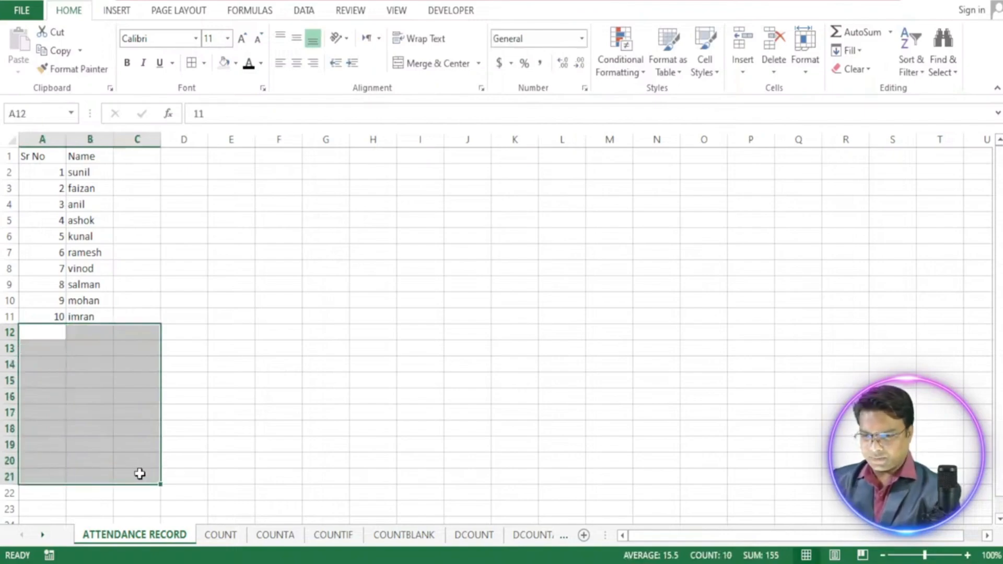
left_click(178, 306)
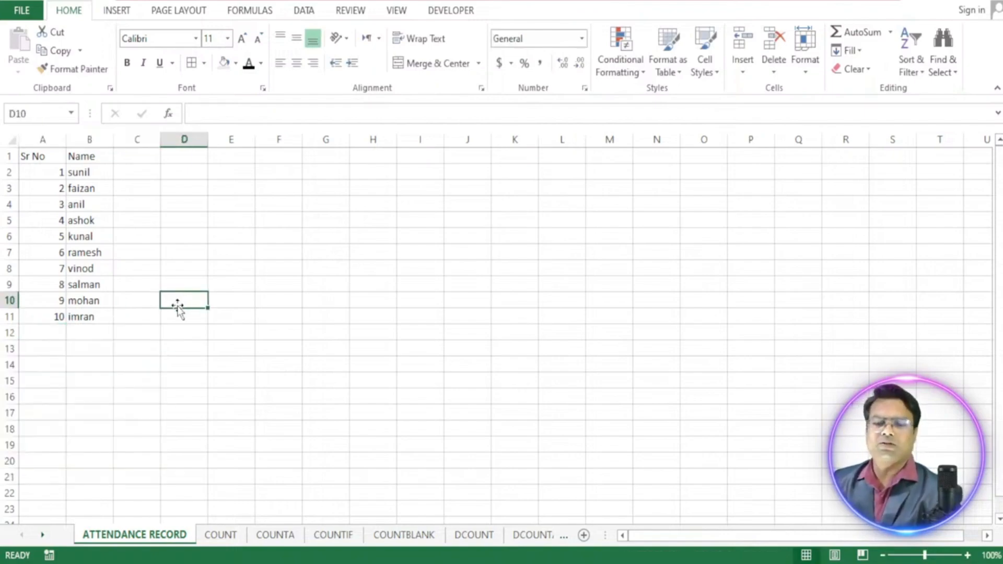
Enter 1 in C1 and 2 in D1, and fill the day number series across row 1 through AG1.
left_click(140, 153)
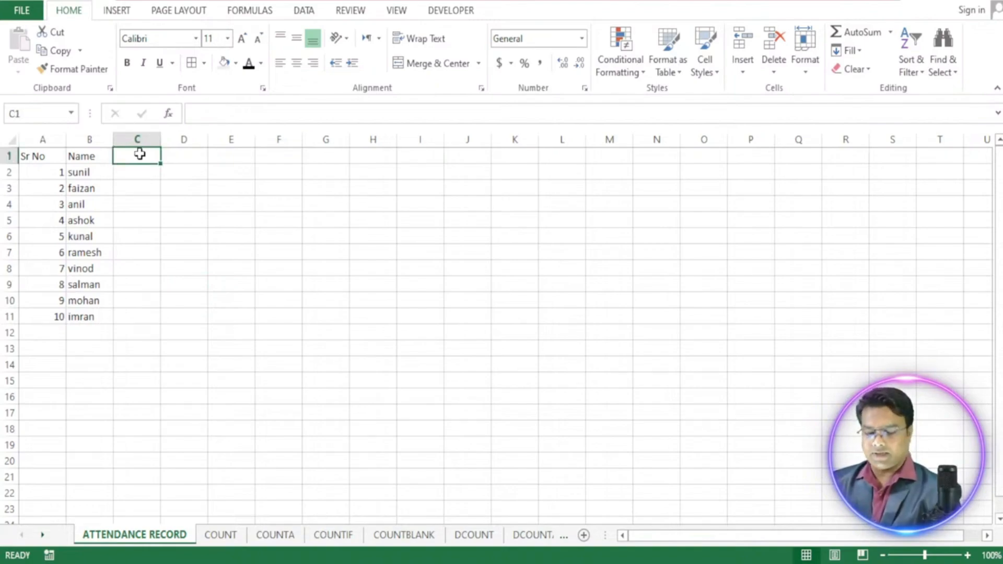
type("1")
left_click(180, 158)
type("2")
left_click(175, 190)
left_click_drag(146, 155, 893, 158)
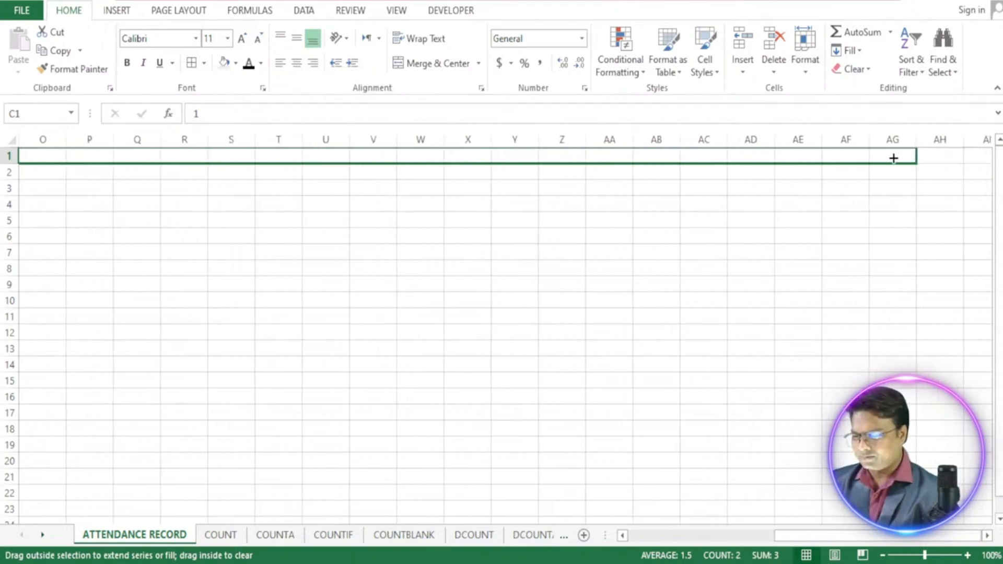
left_click_drag(893, 157, 884, 159)
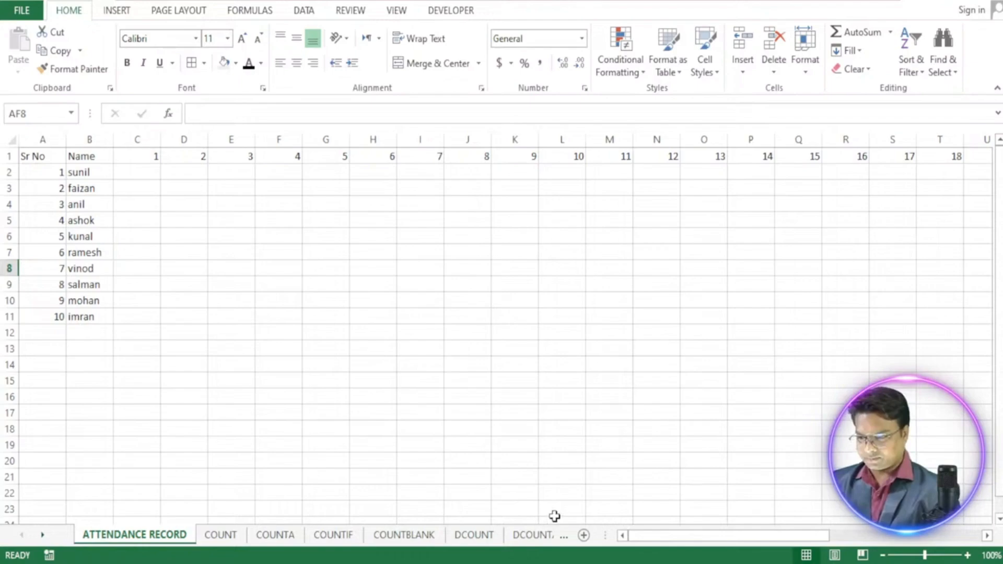
left_click(94, 156)
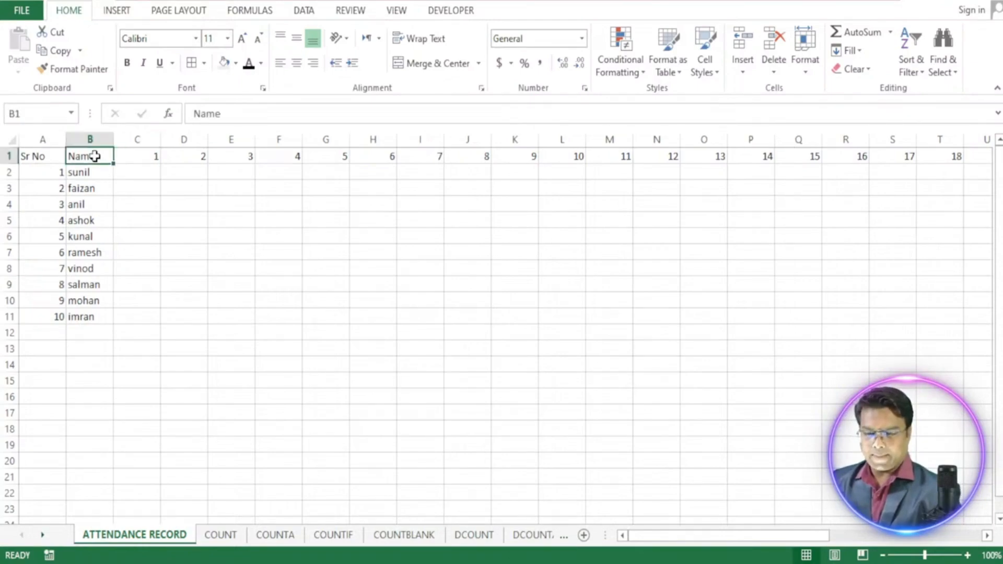
left_click(150, 158)
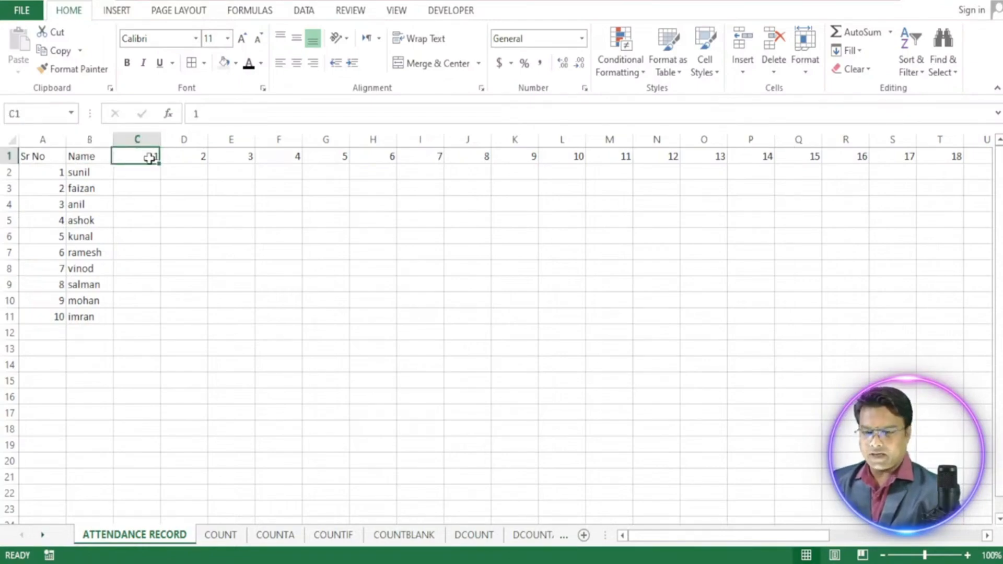
left_click(291, 157)
left_click(334, 157)
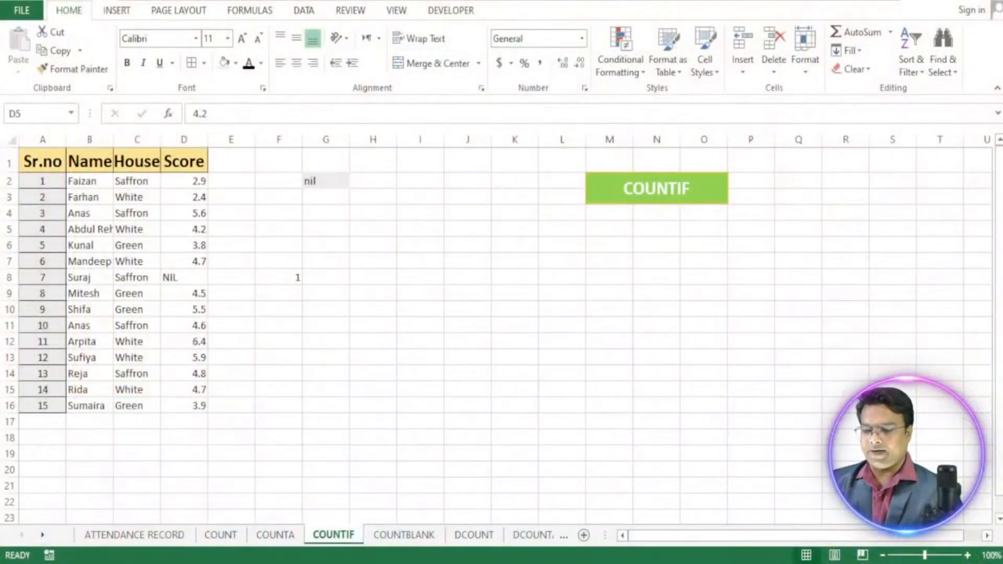
Look through the example tables on the COUNT, COUNTA and COUNTIF sheets.
left_click(386, 388)
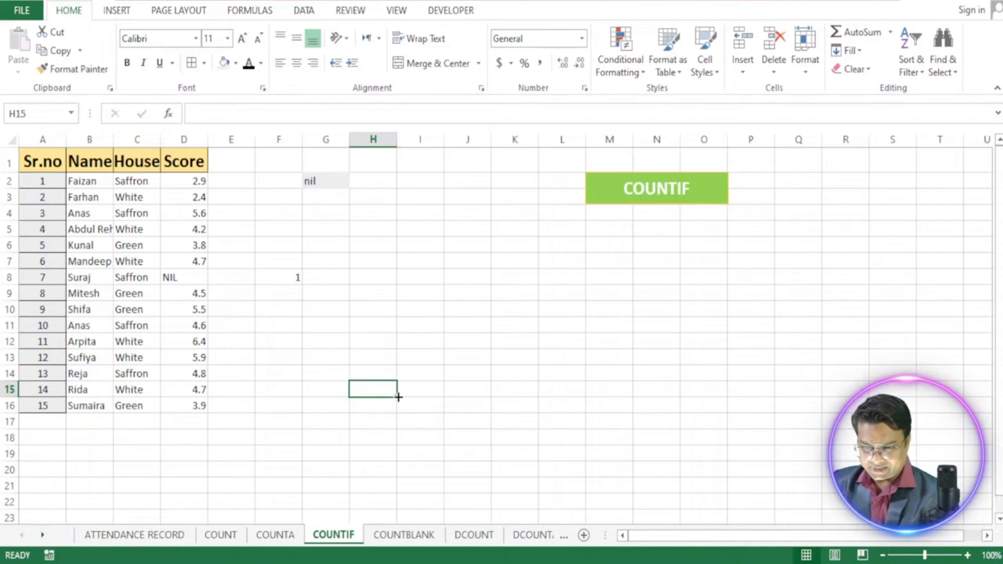
left_click(233, 538)
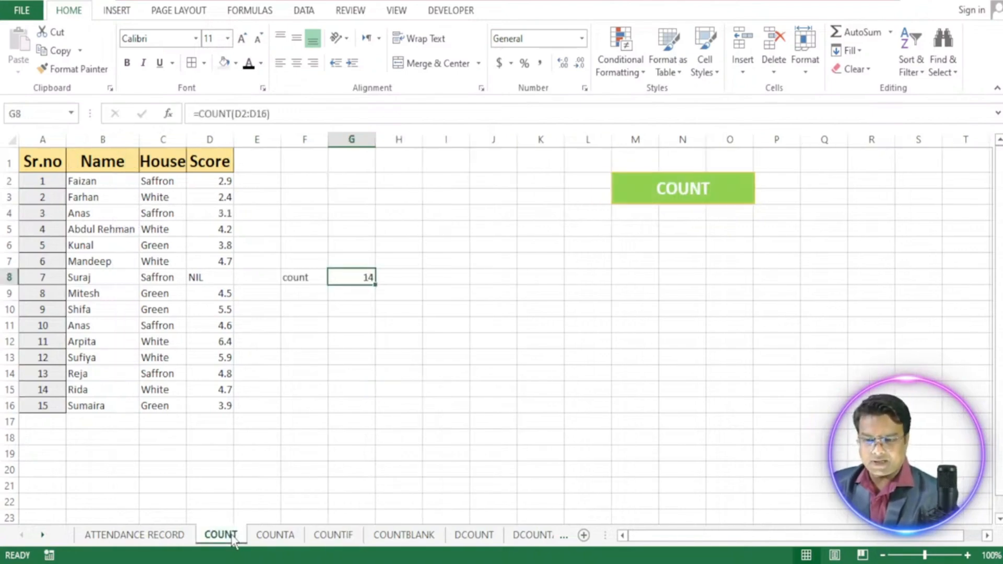
left_click(269, 537)
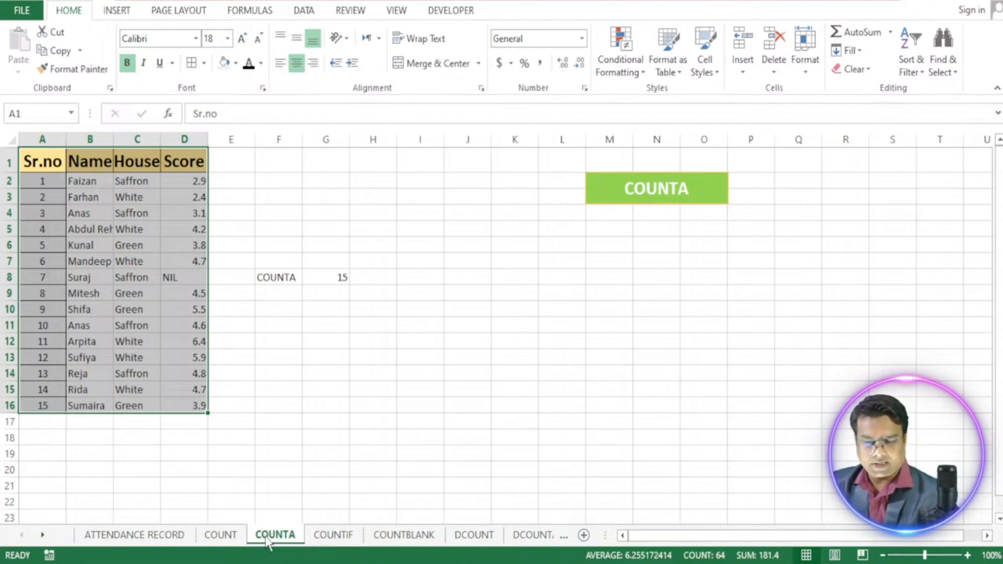
left_click(336, 535)
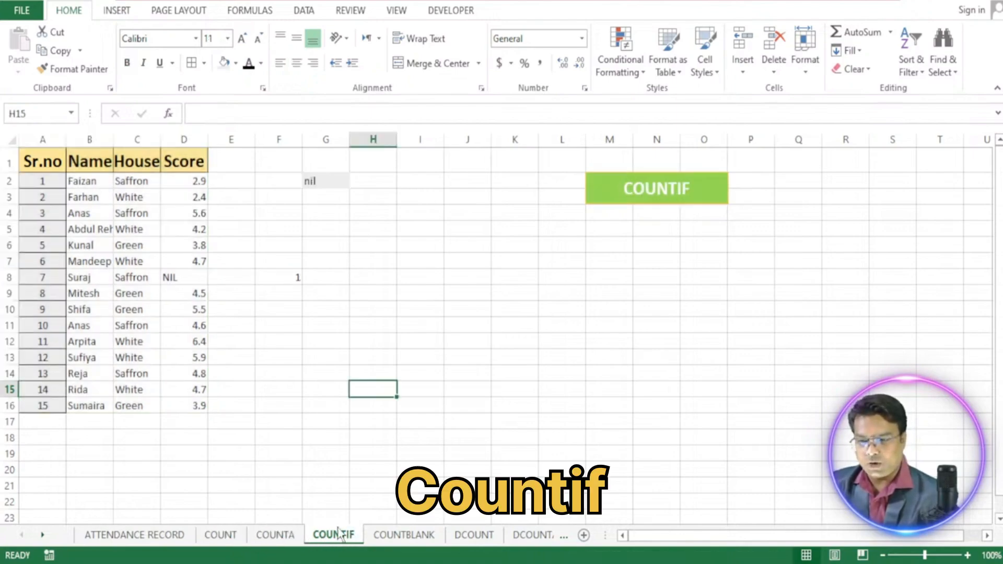
Inspect the COUNTIF formula in F8 and the range and criteria cells it refers to.
left_click(270, 282)
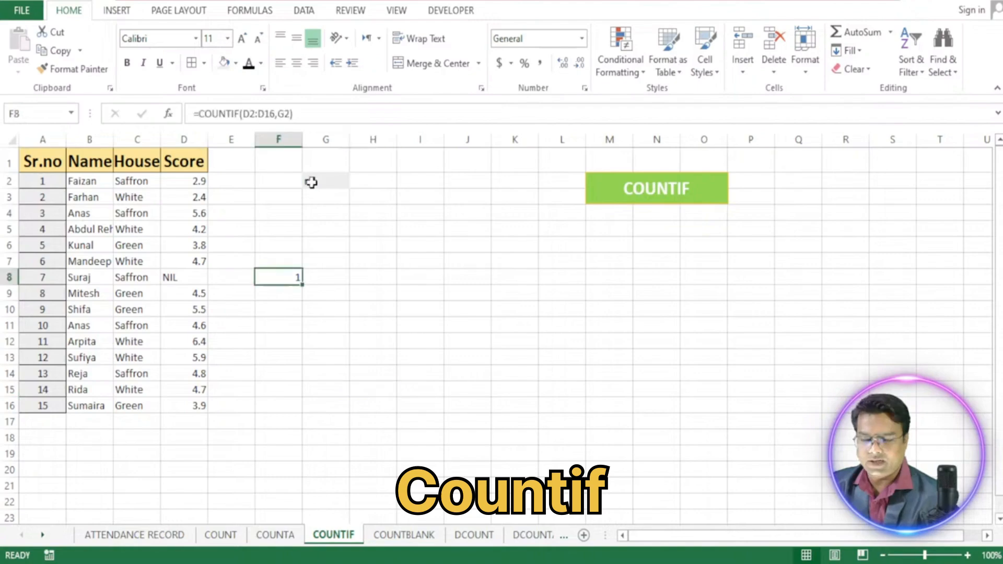
left_click(255, 106)
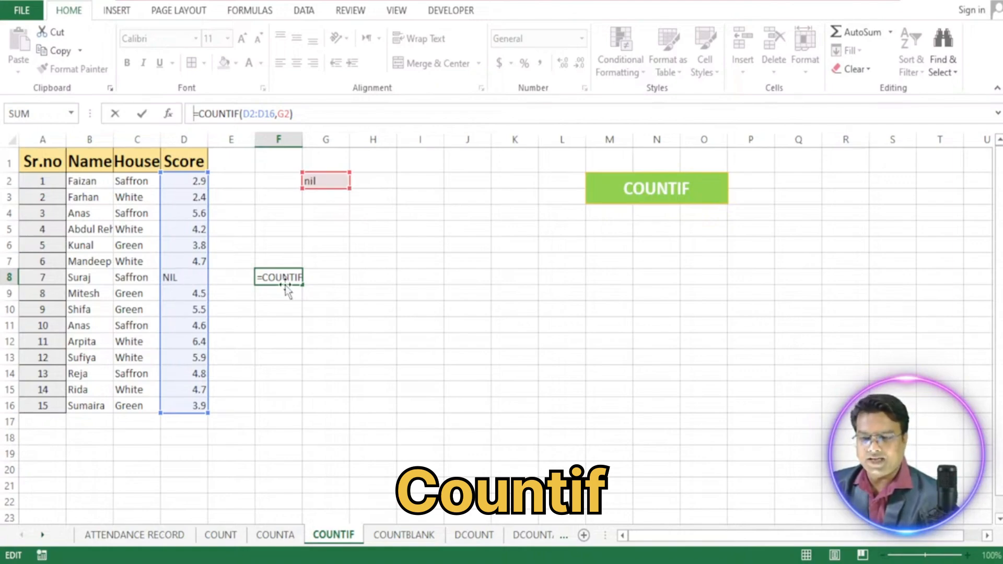
key("Return")
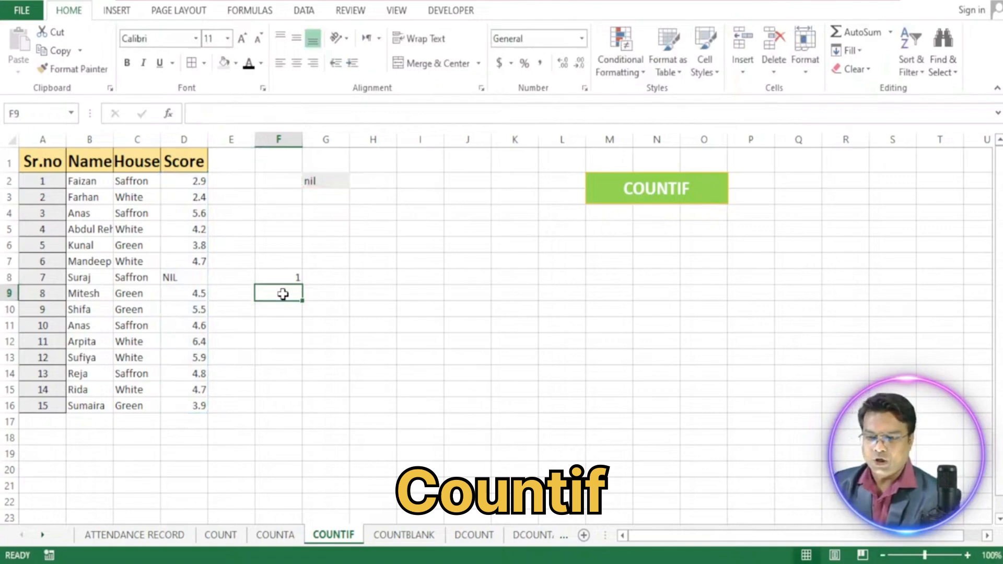
left_click(285, 277)
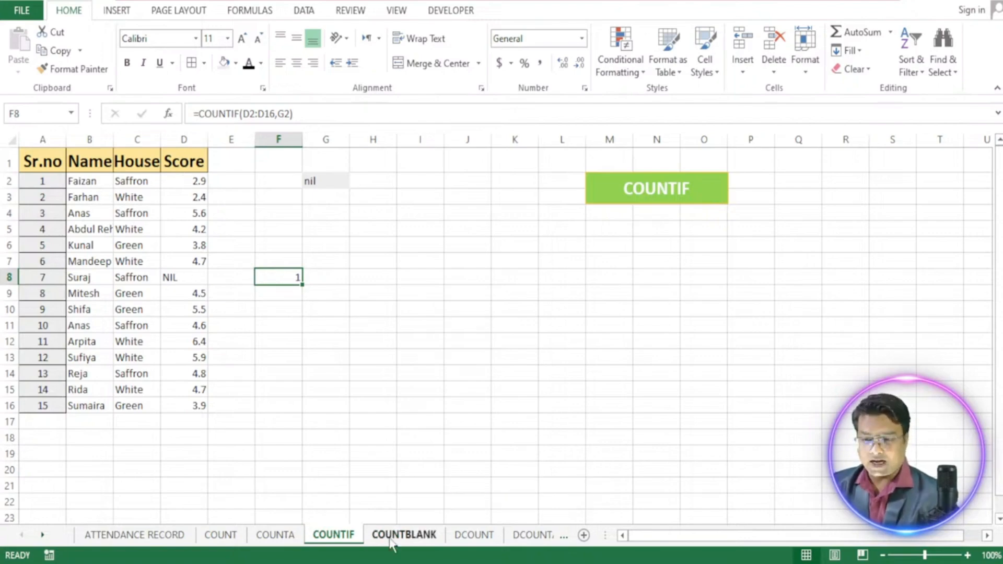
Copy the score table A1:D16 from the COUNTIF sheet to the same position on the COUNTBLANK sheet.
left_click_drag(42, 162, 184, 399)
key("ctrl+c")
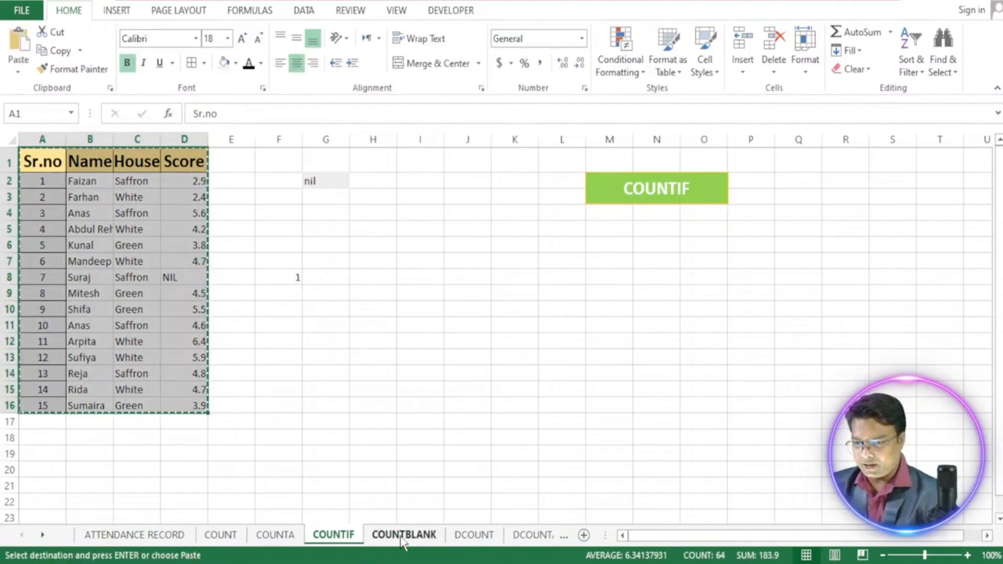
left_click(405, 542)
key("ctrl+v")
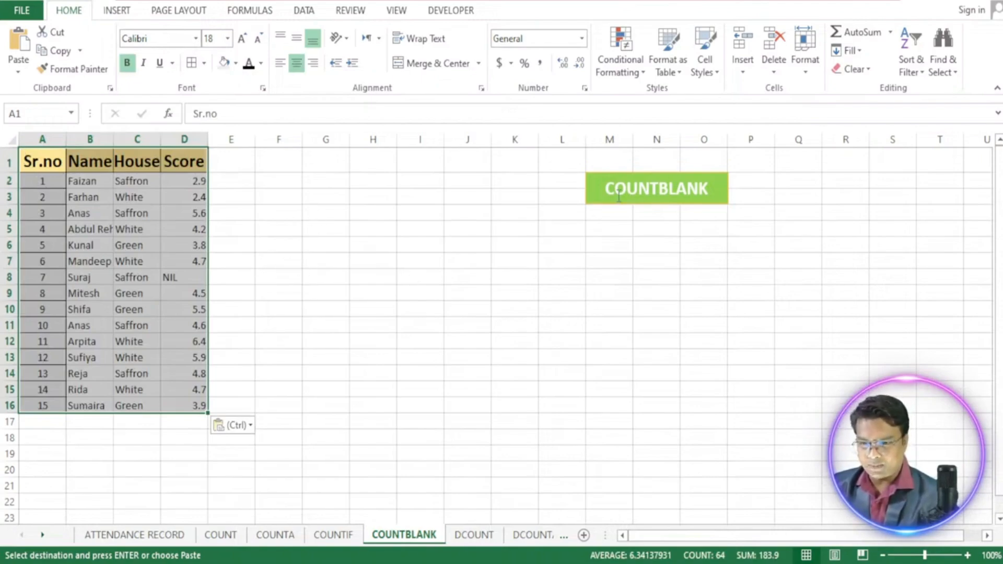
Clear the Score entries for serial numbers 7 and 11 in D8 and D12.
left_click(191, 282)
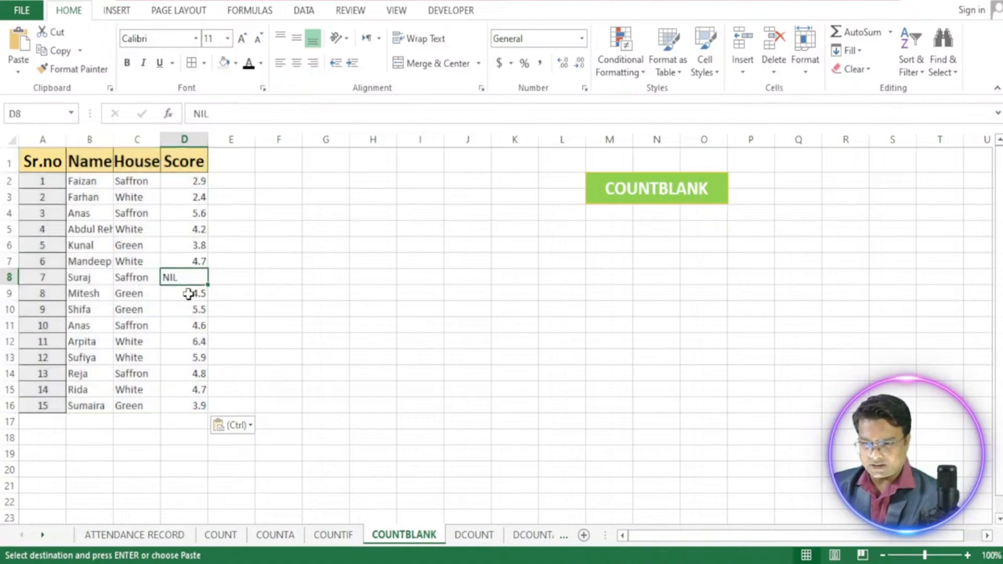
key("Delete")
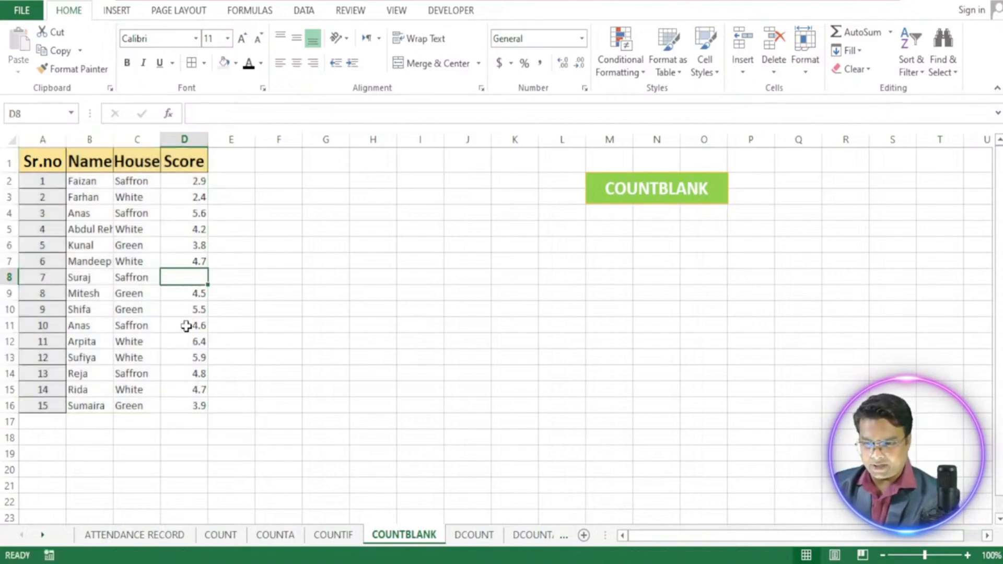
left_click(182, 342)
key("Delete")
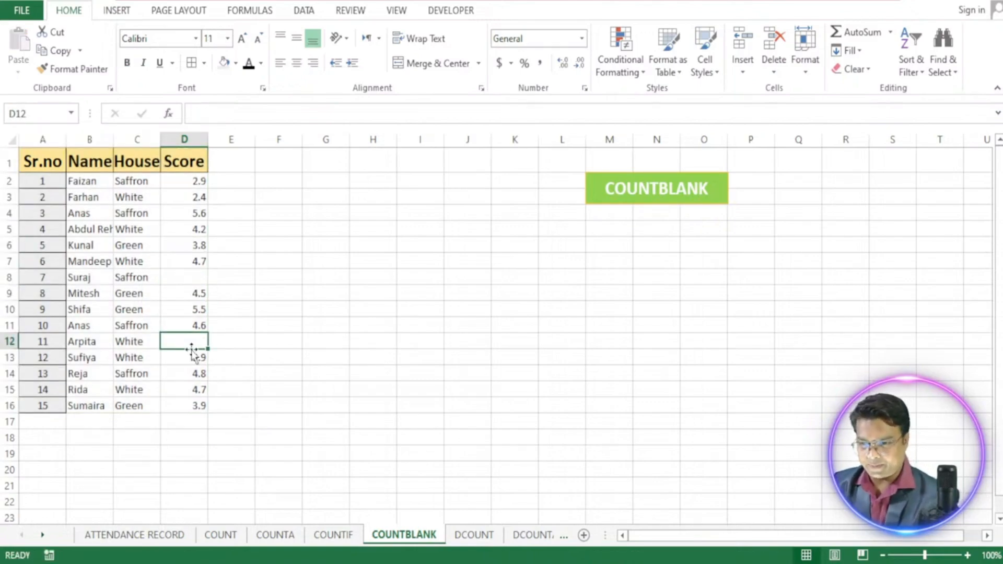
Enter the formula =COUNTBLANK(D2:D16) in G12 to count the empty Score cells.
left_click(305, 341)
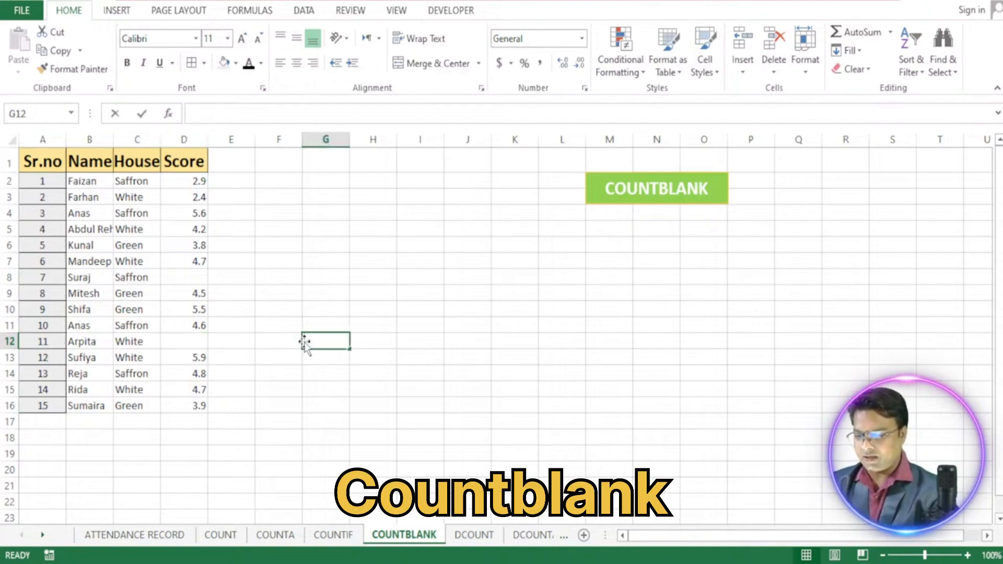
type("=count")
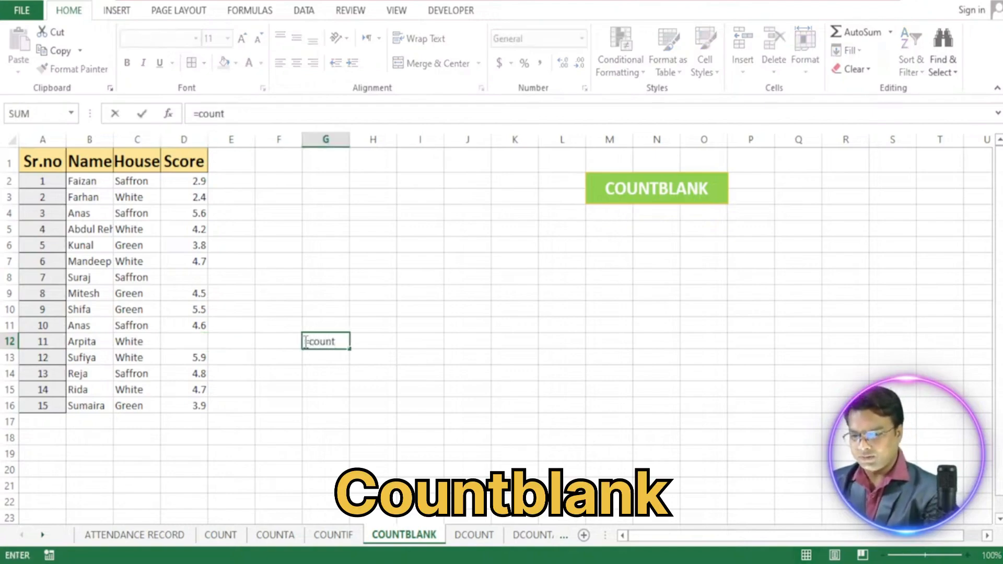
type("blank")
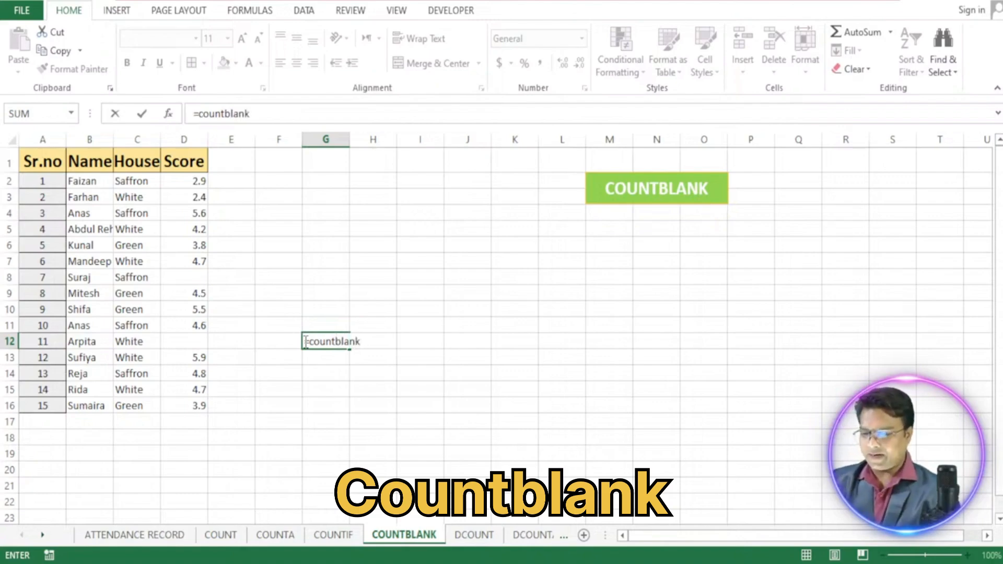
type("(")
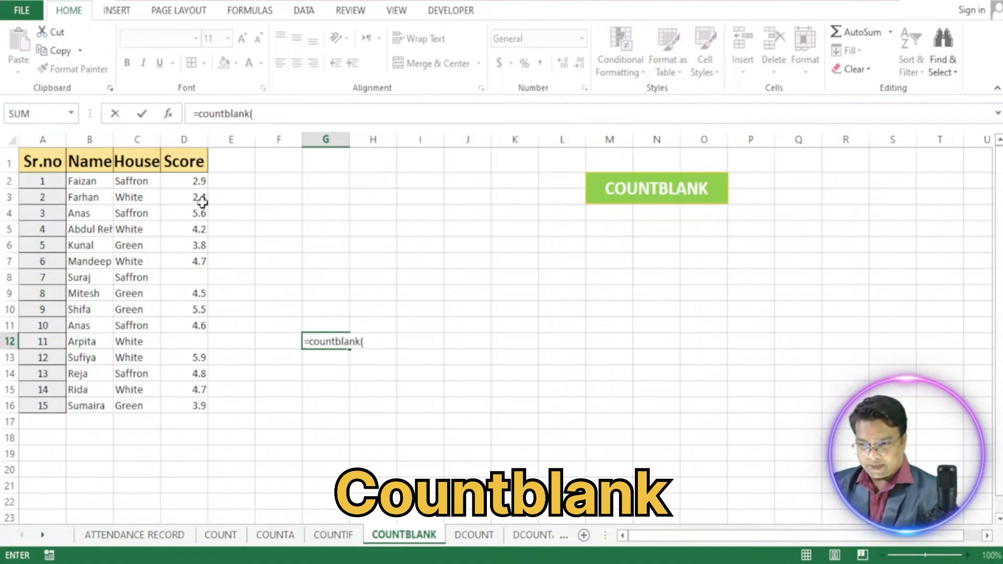
left_click_drag(197, 182, 198, 405)
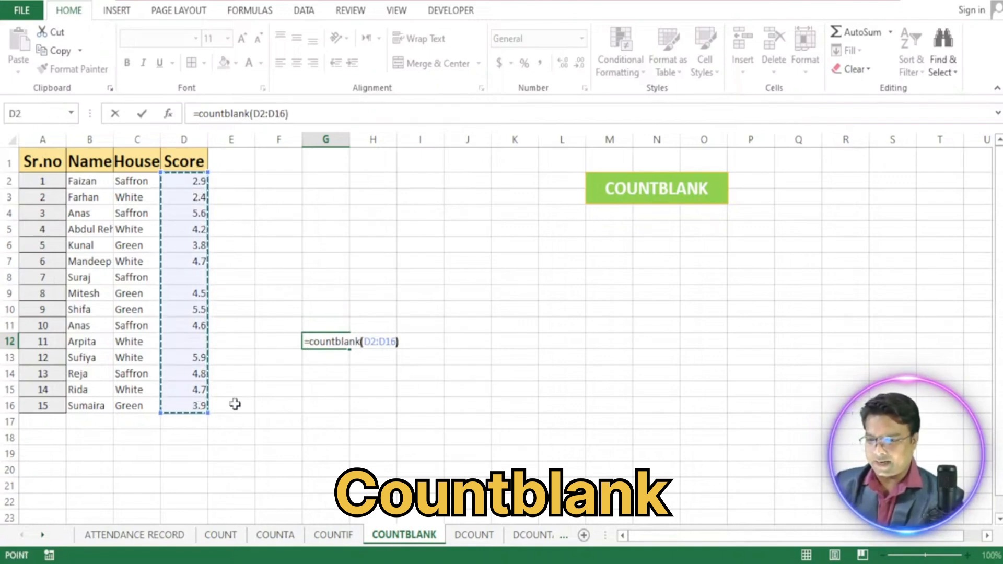
type(")")
key("Return")
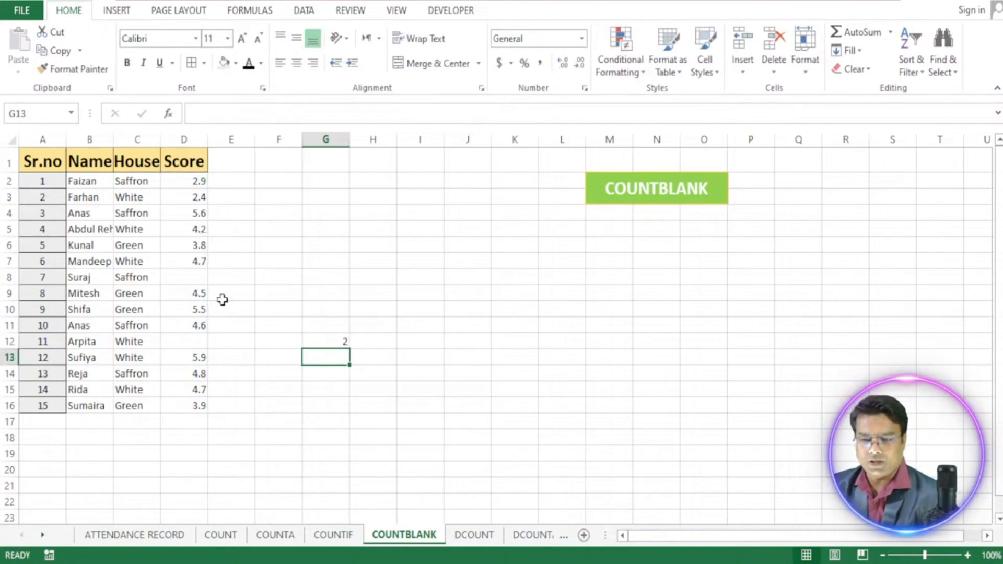
Inspect the COUNTBLANK formula in G12 and the Score range it refers to.
left_click(309, 340)
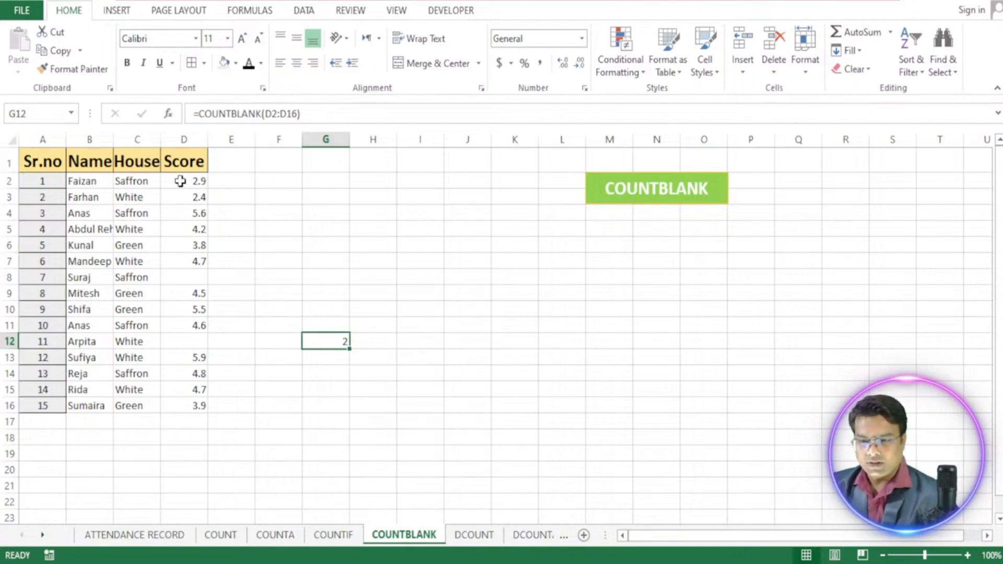
left_click(282, 114)
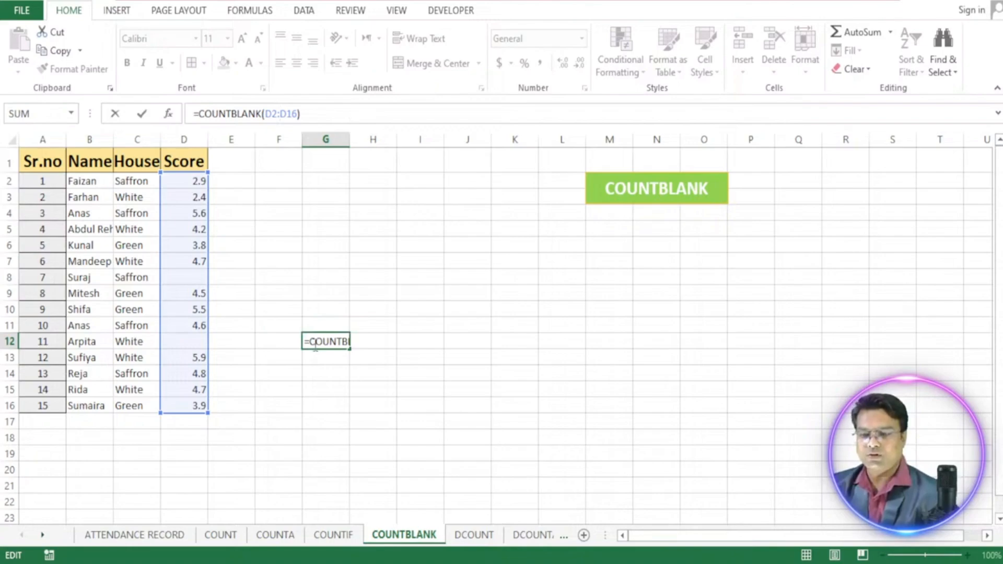
key("Return")
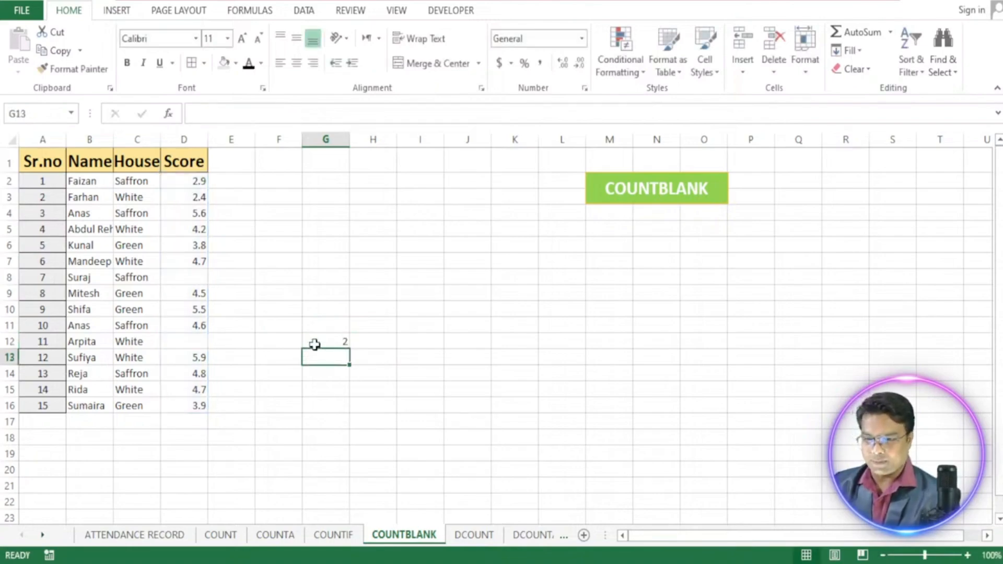
left_click(324, 341)
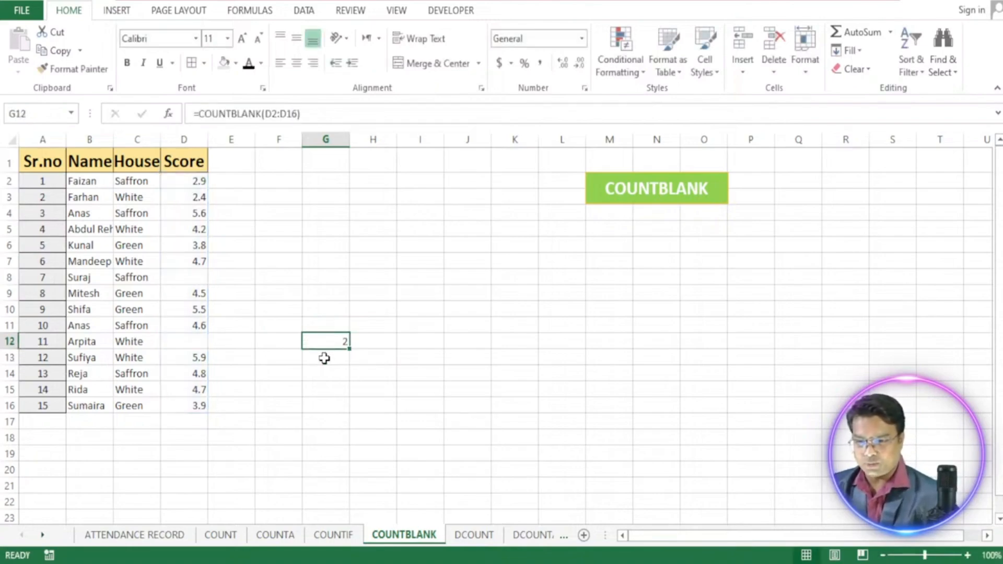
Clear the score in D5 and re-enter it as 4.6, and fill the blank D8 with 5.6.
left_click(192, 230)
key("Delete")
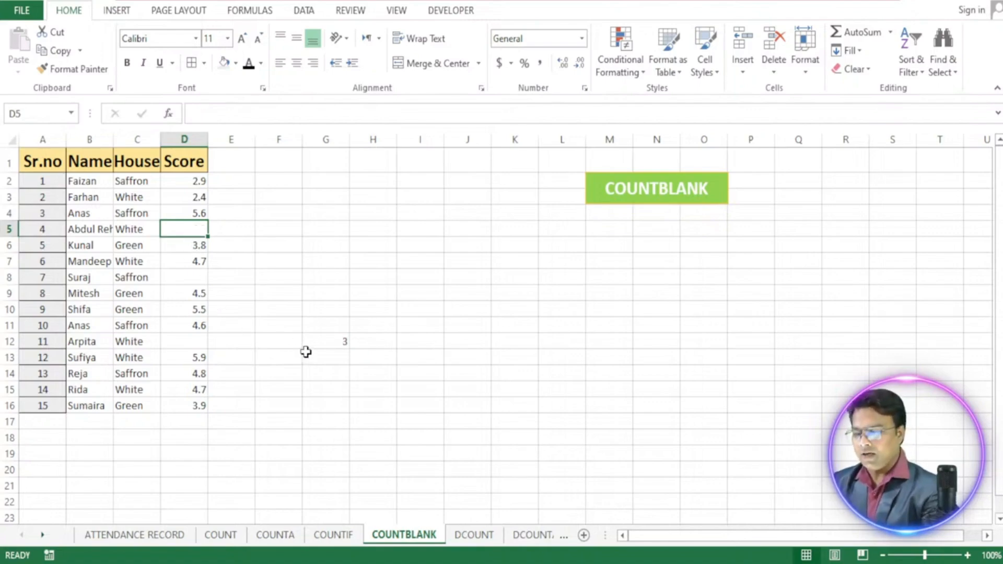
type("4.")
key("Return")
key("Return")
key("Return")
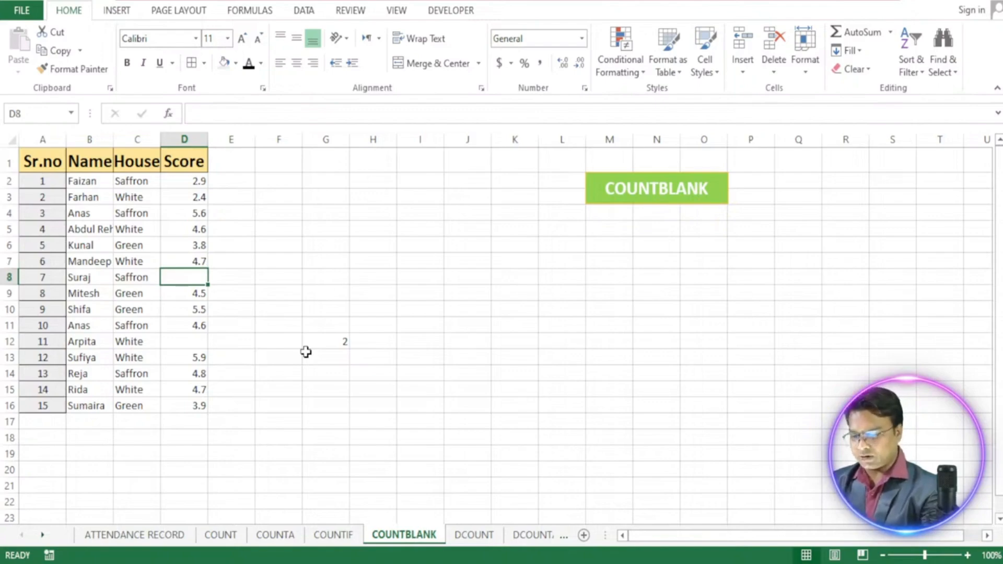
type("5.6")
key("Return")
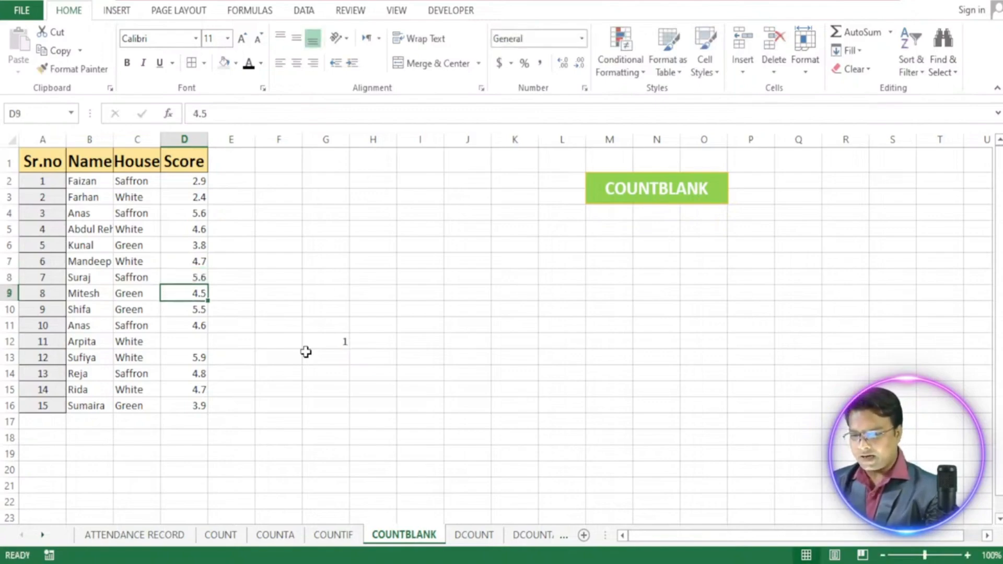
Compare the COUNTBLANK result in G12 with the empty Score cell D12.
left_click(325, 346)
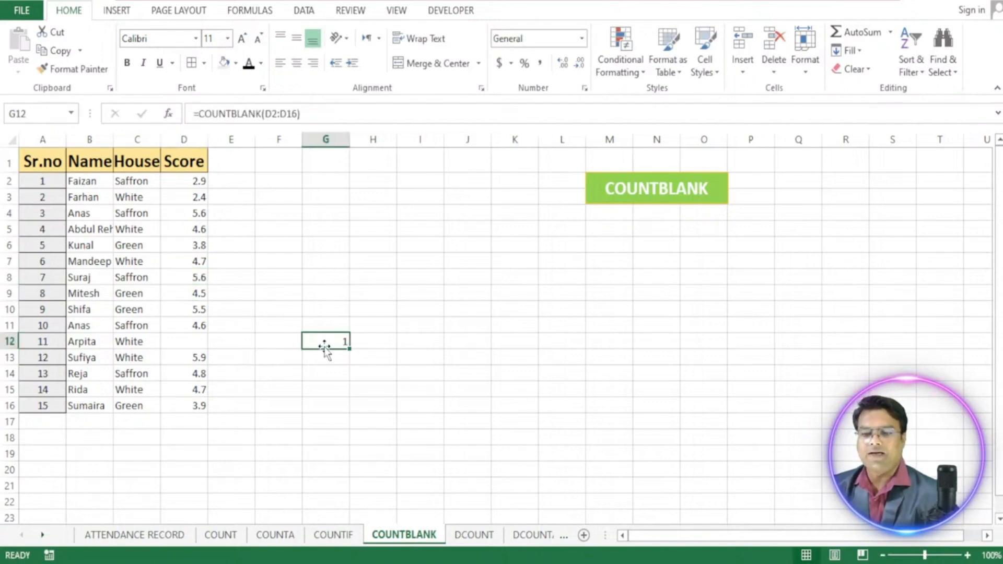
left_click(200, 342)
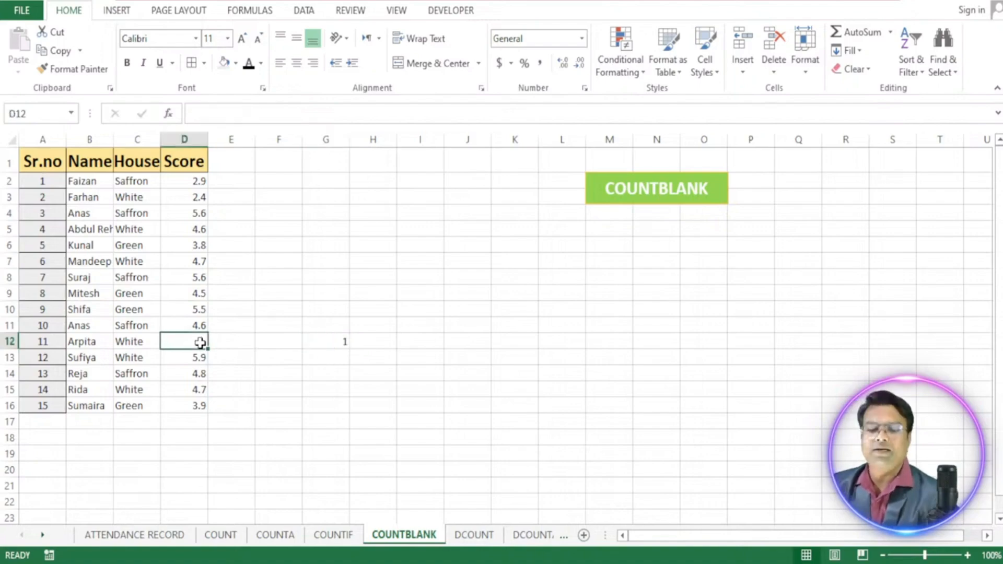
left_click(318, 340)
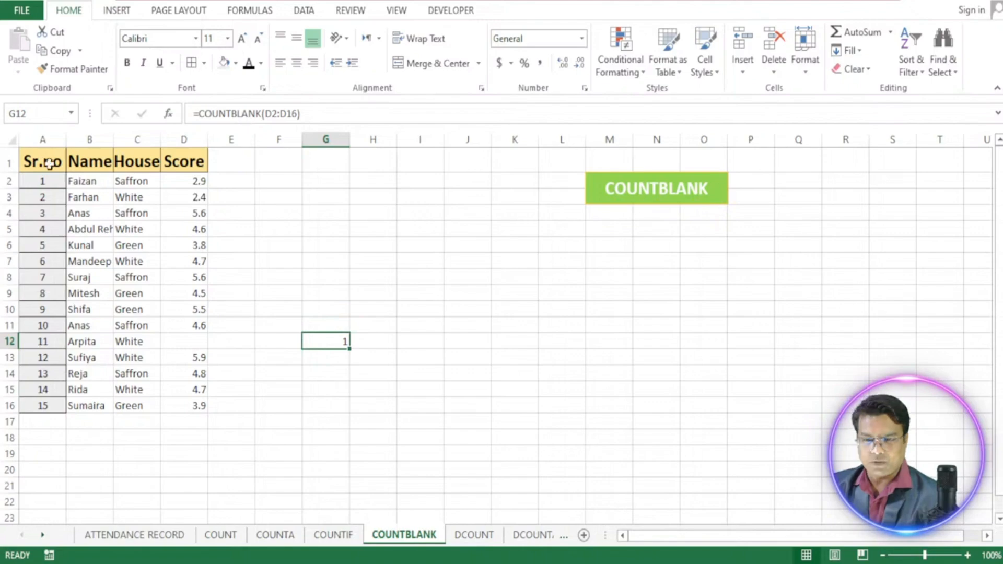
Copy the score table A1:D16 from the COUNTBLANK sheet to cell A1 of the DCOUNT sheet.
left_click_drag(48, 164, 195, 406)
key("ctrl+c")
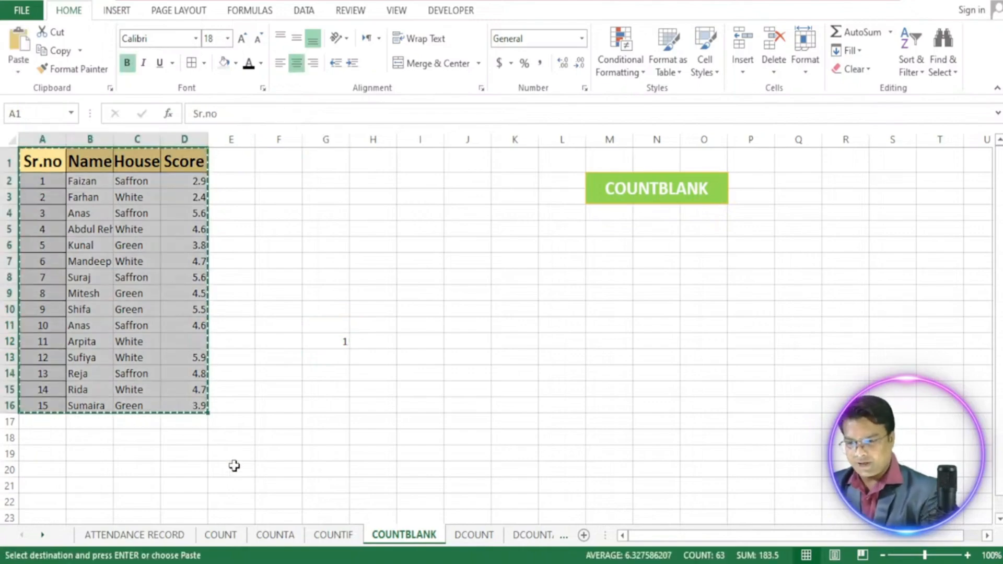
left_click(473, 535)
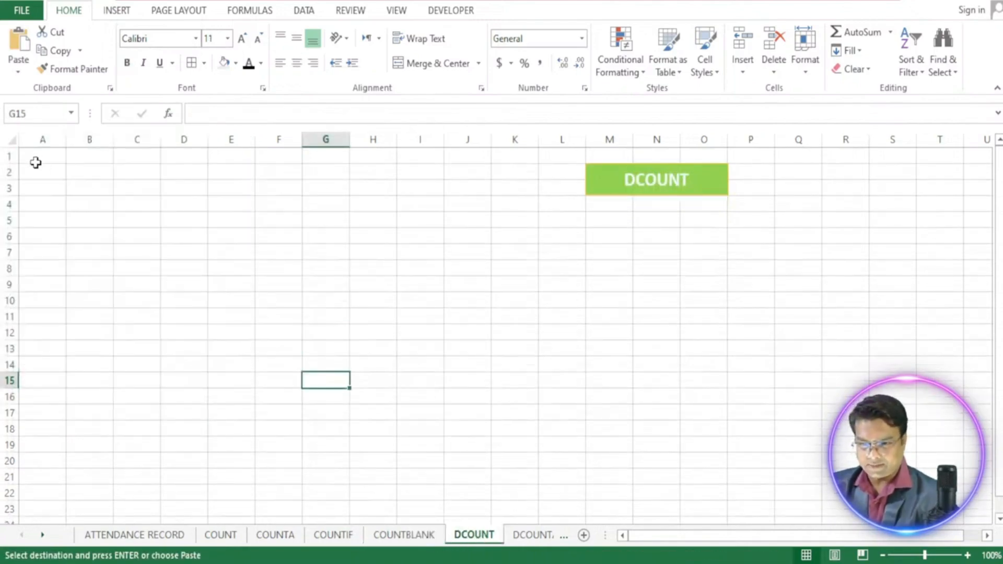
left_click(37, 160)
key("ctrl+v")
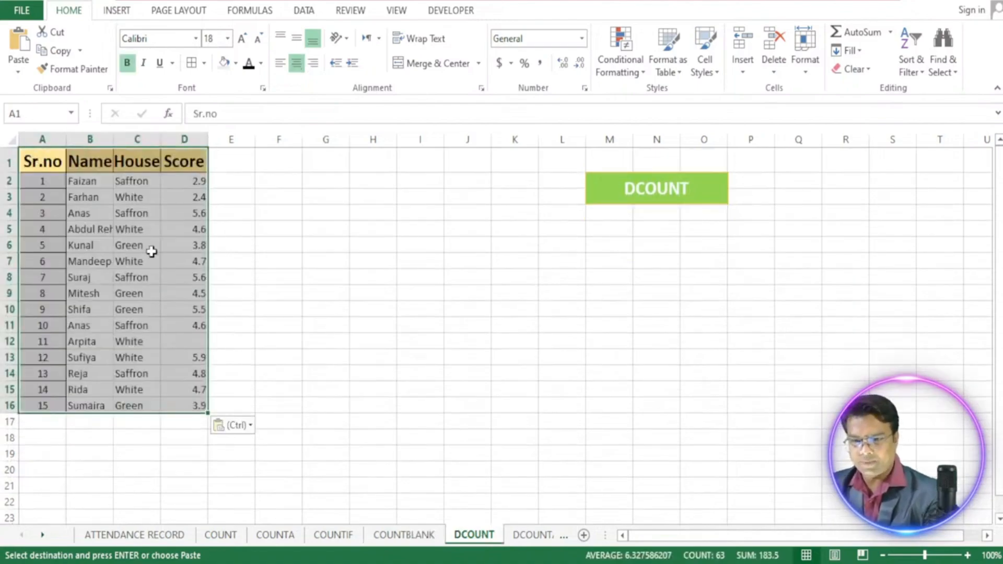
Format G2:G3 as a criteria box with a light orange fill and cell borders, and widen column G slightly.
left_click(327, 182)
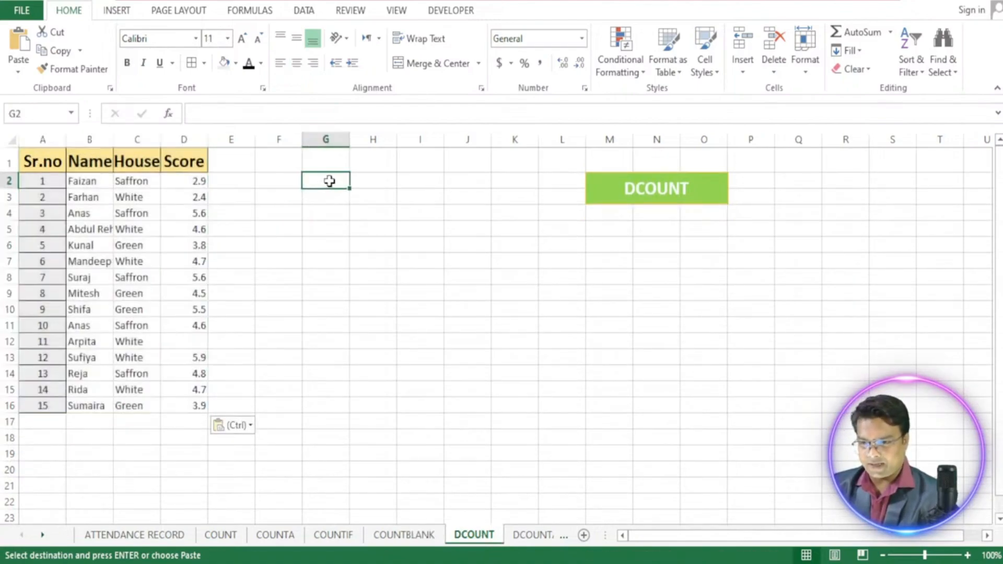
left_click_drag(329, 181, 328, 196)
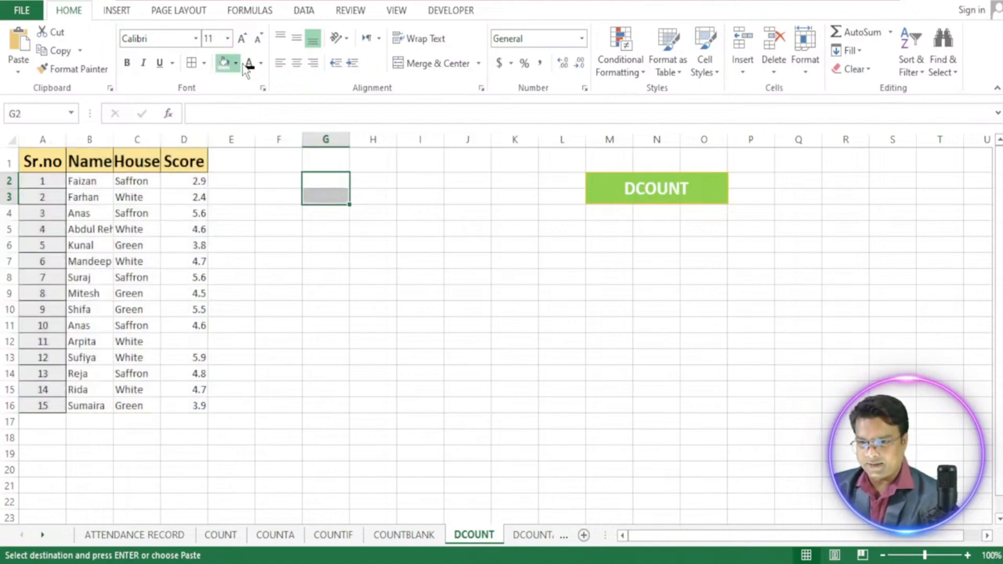
left_click(315, 114)
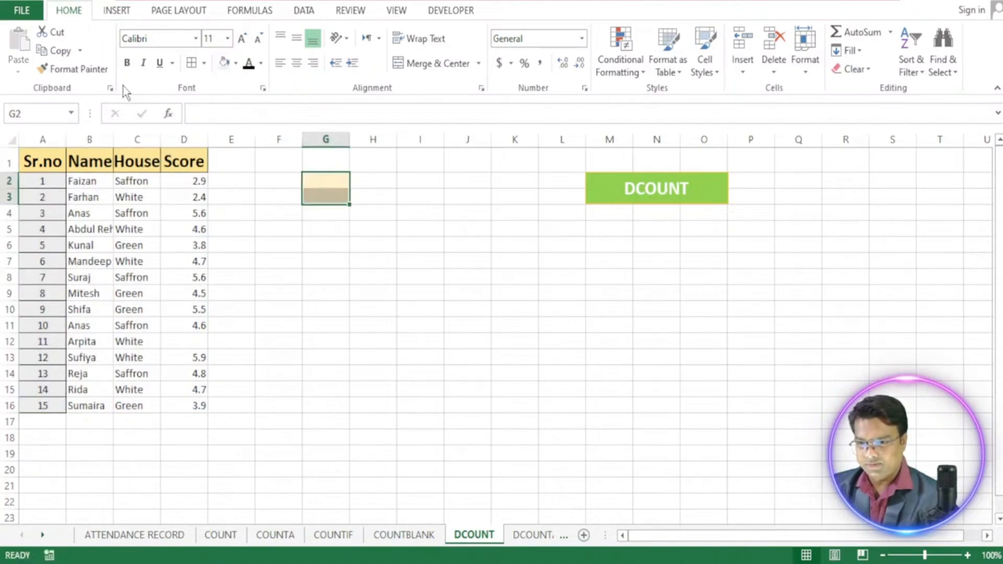
left_click(285, 210)
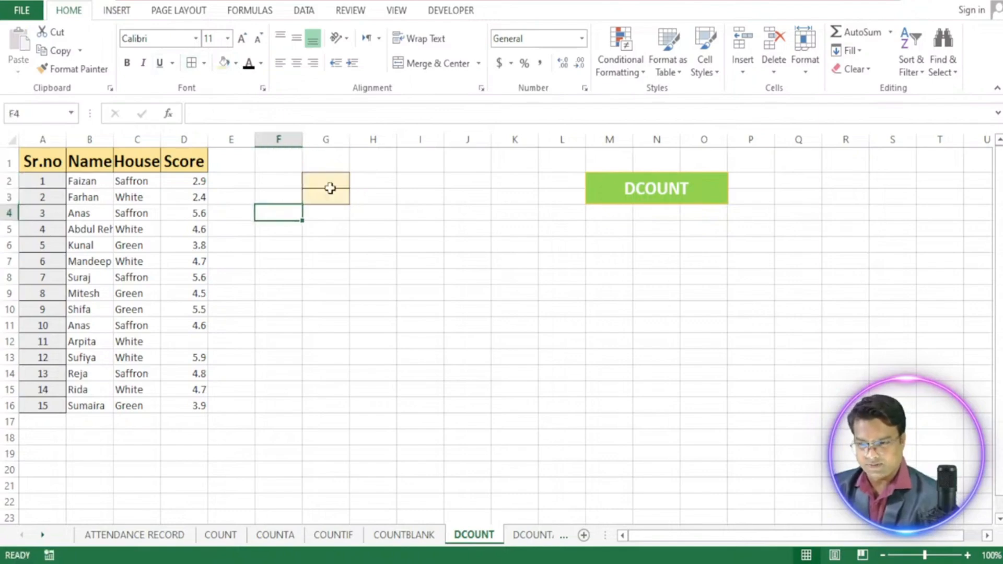
left_click_drag(348, 149, 360, 143)
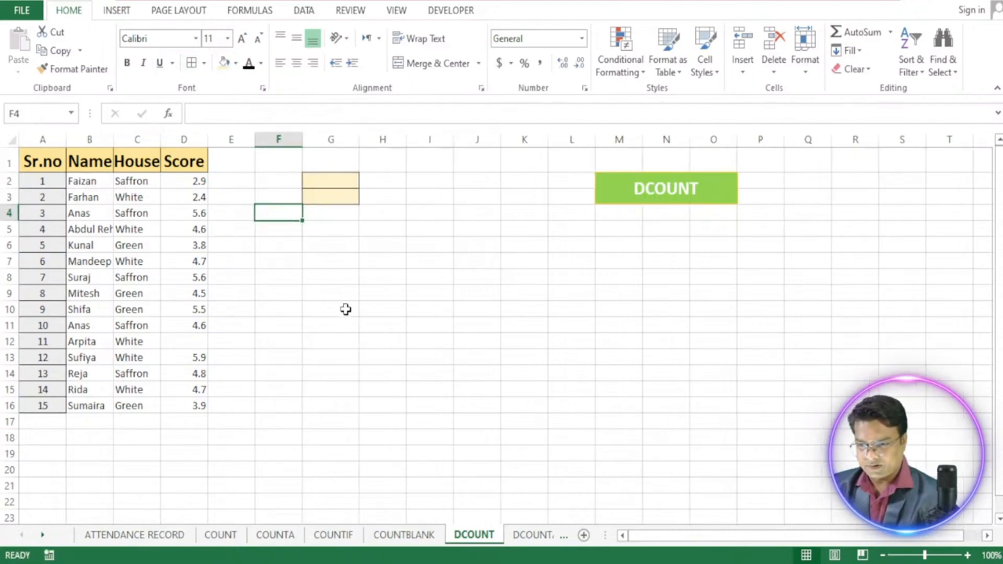
With Name and a student's name as the criterion in G2:G3, enter =DCOUNT(A1:D16,C1,G2:G3) in G11.
left_click(337, 330)
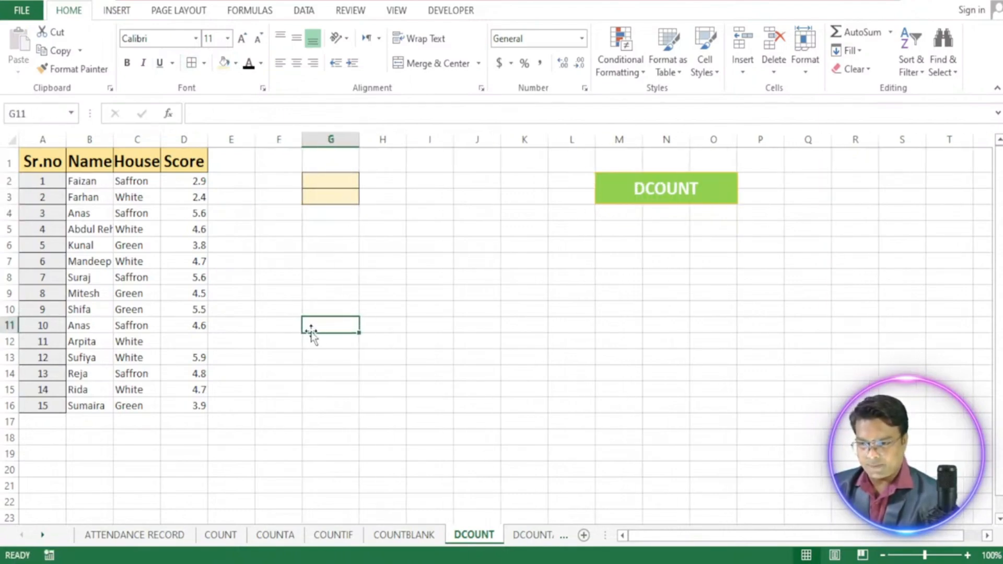
type("=dcount")
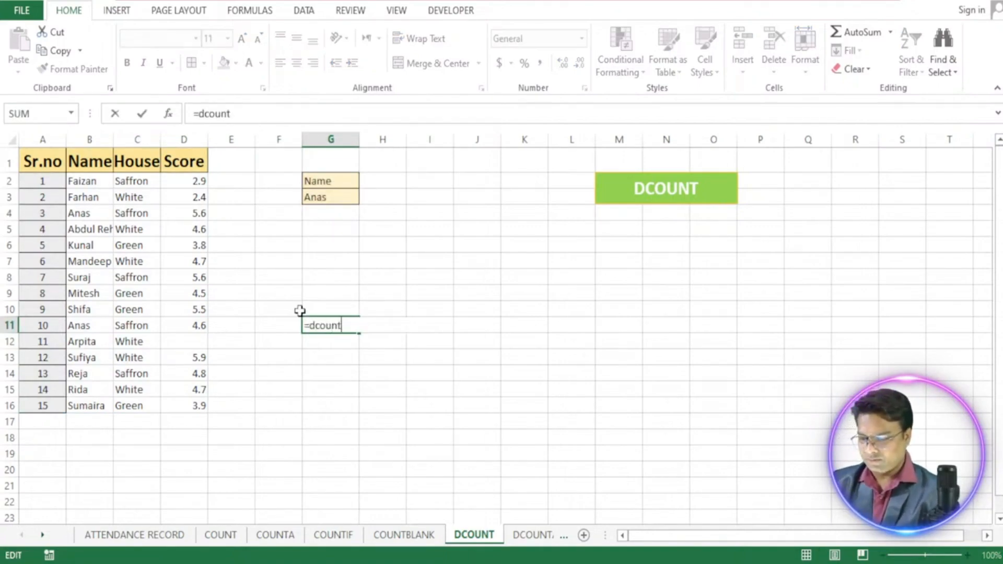
type("(")
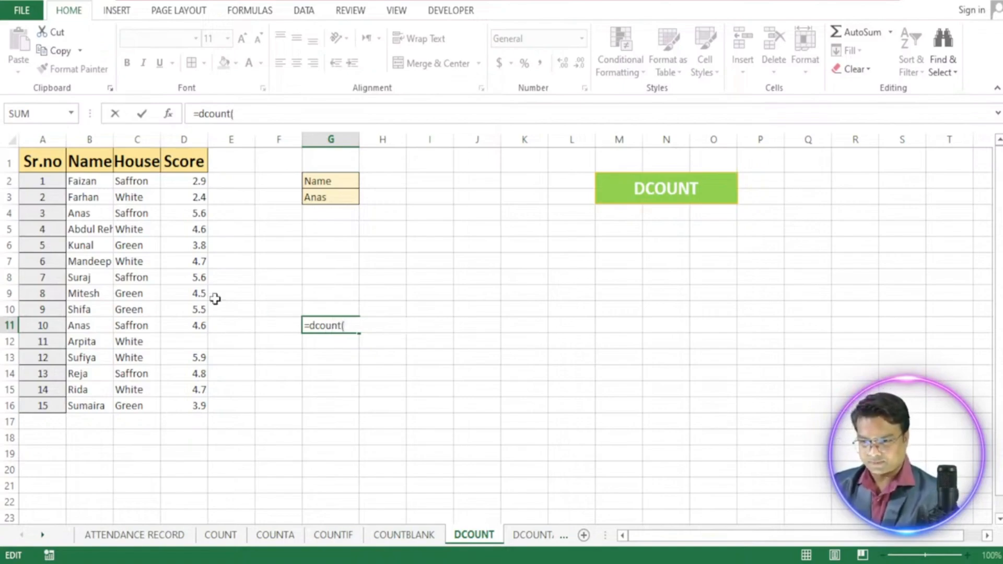
left_click(37, 161)
left_click_drag(91, 260, 172, 402)
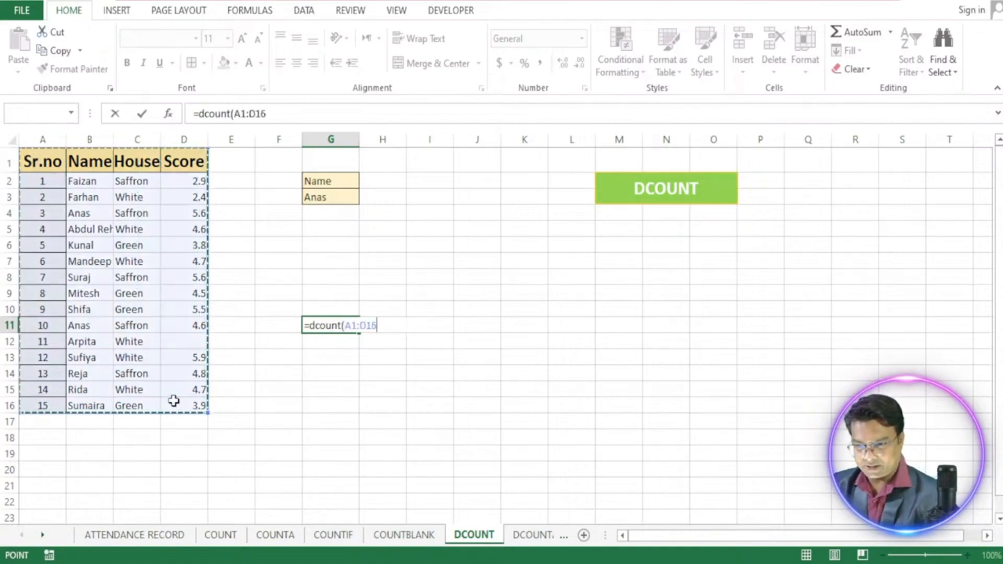
type(",")
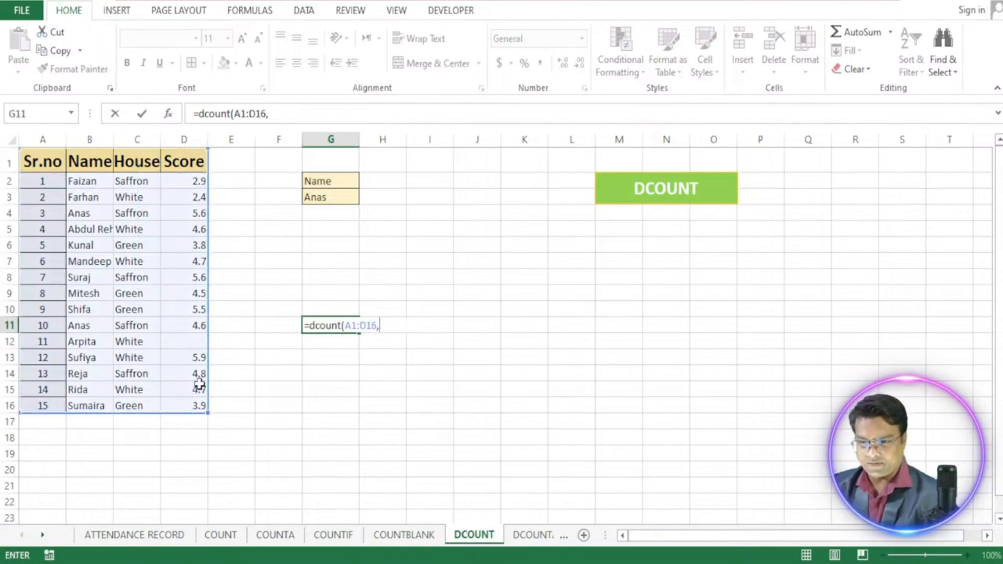
left_click(142, 163)
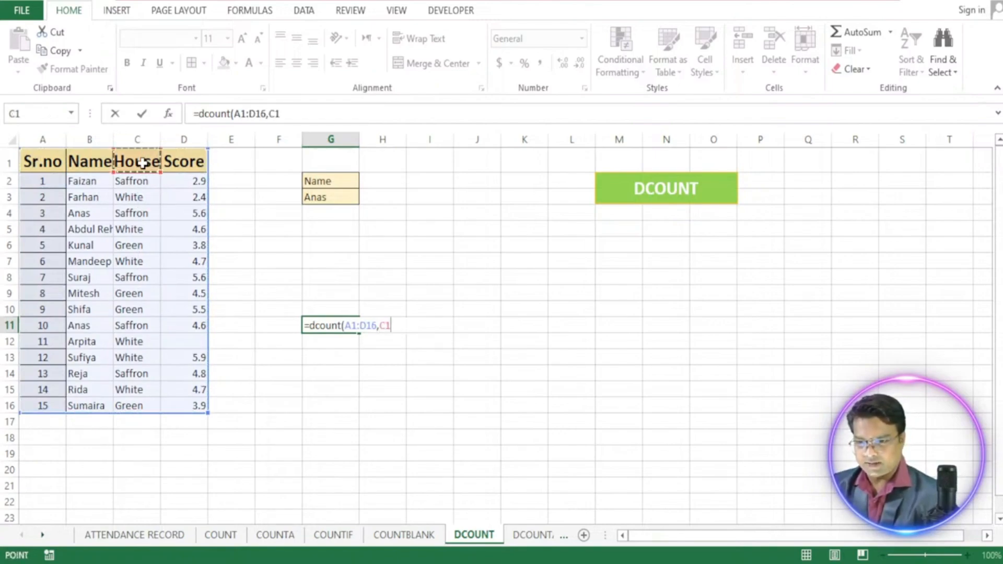
type(",")
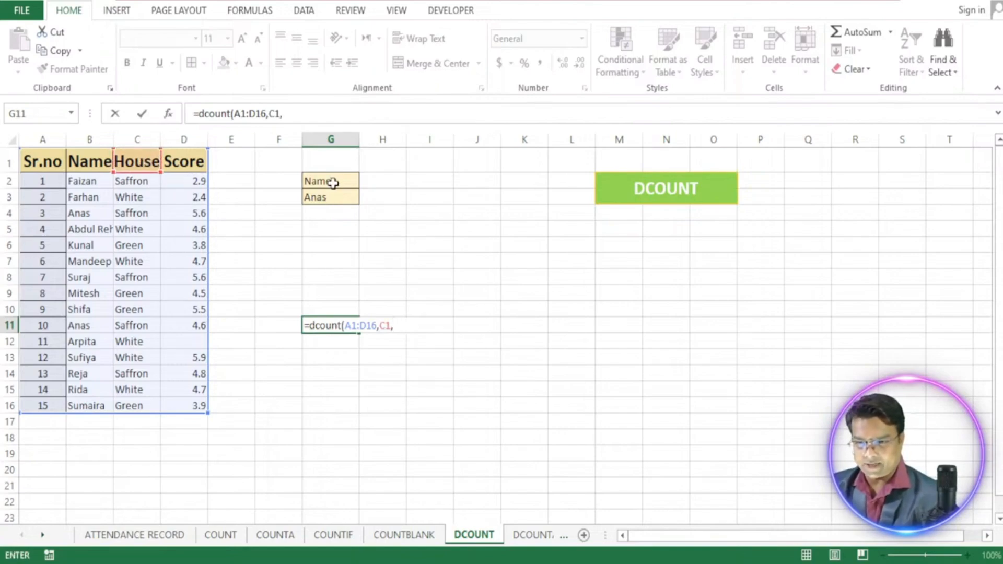
left_click_drag(334, 182, 332, 197)
type(")")
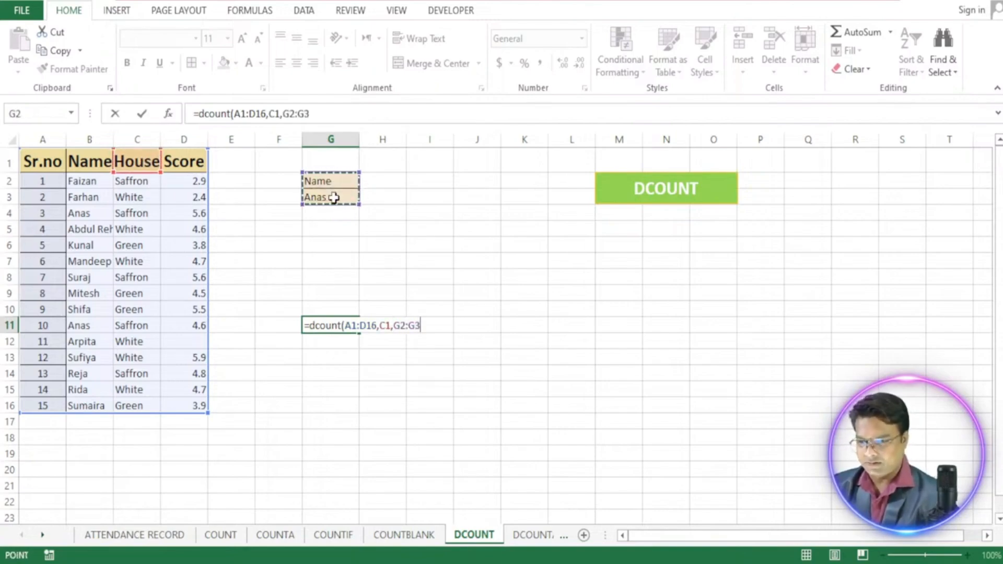
key("Return")
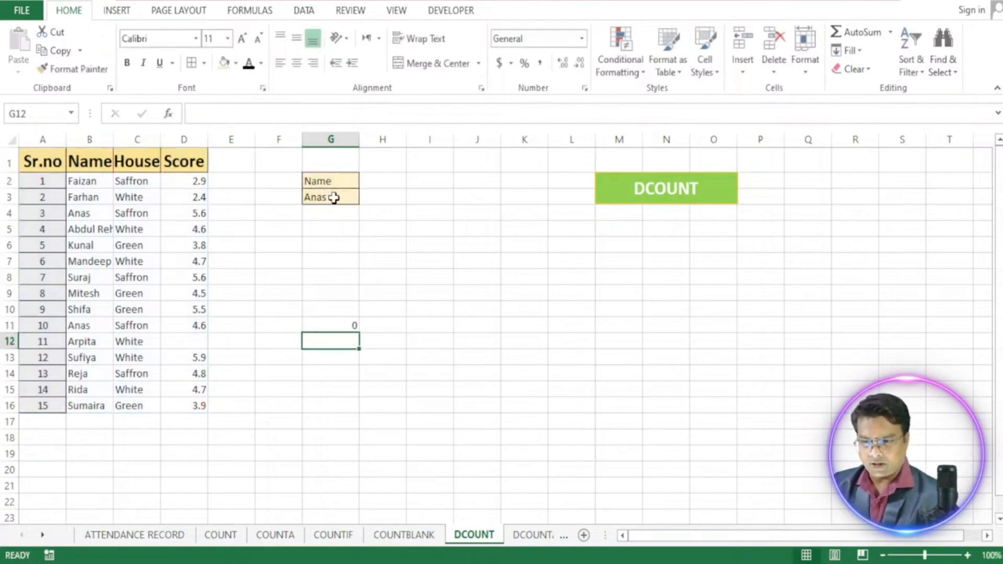
Review the arguments of the DCOUNT formula in G11.
left_click(350, 325)
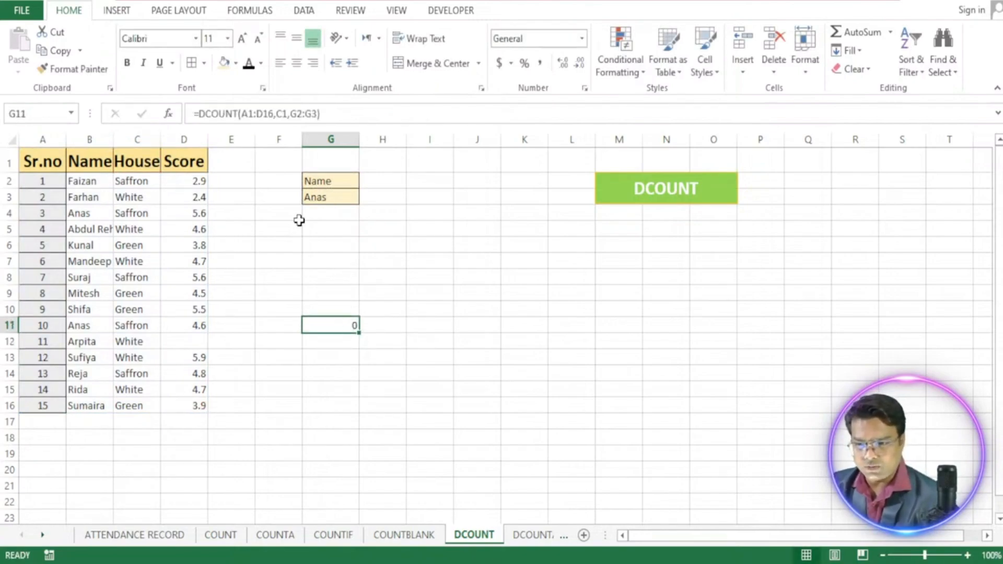
double_click(325, 325)
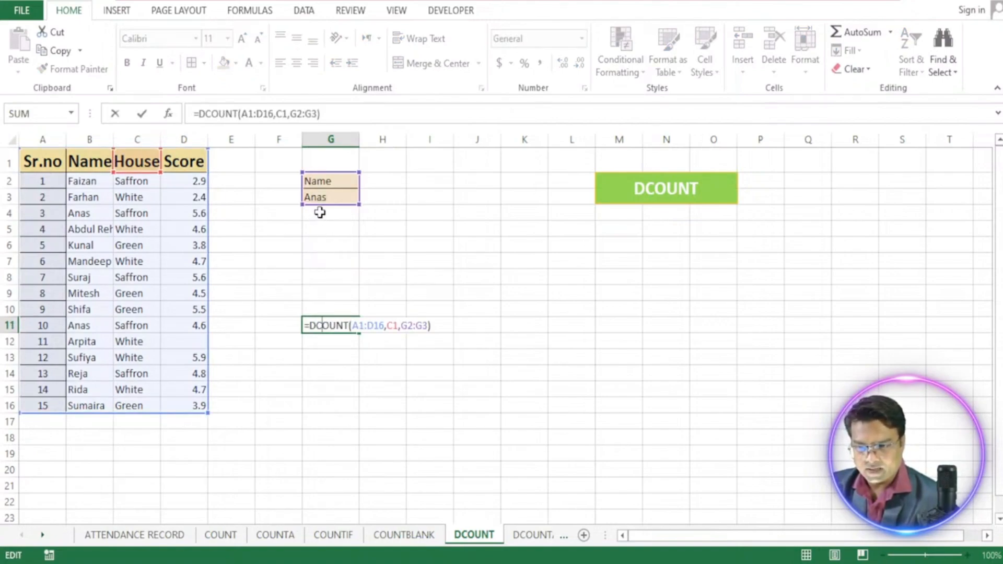
key("Return")
Change the criteria box to the heading Sr.no in G2 and the value 5 in G3.
left_click(332, 180)
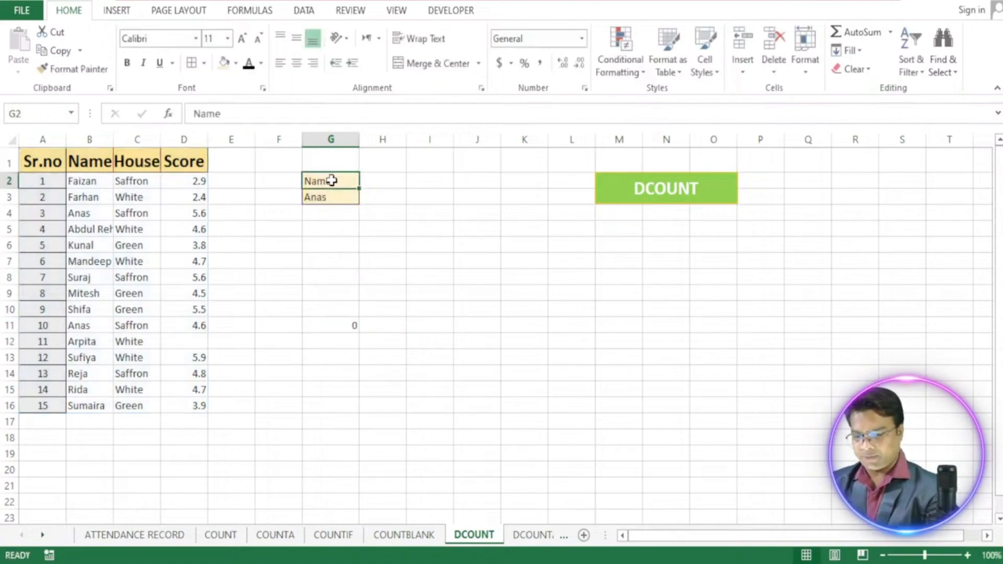
type("Sr.no")
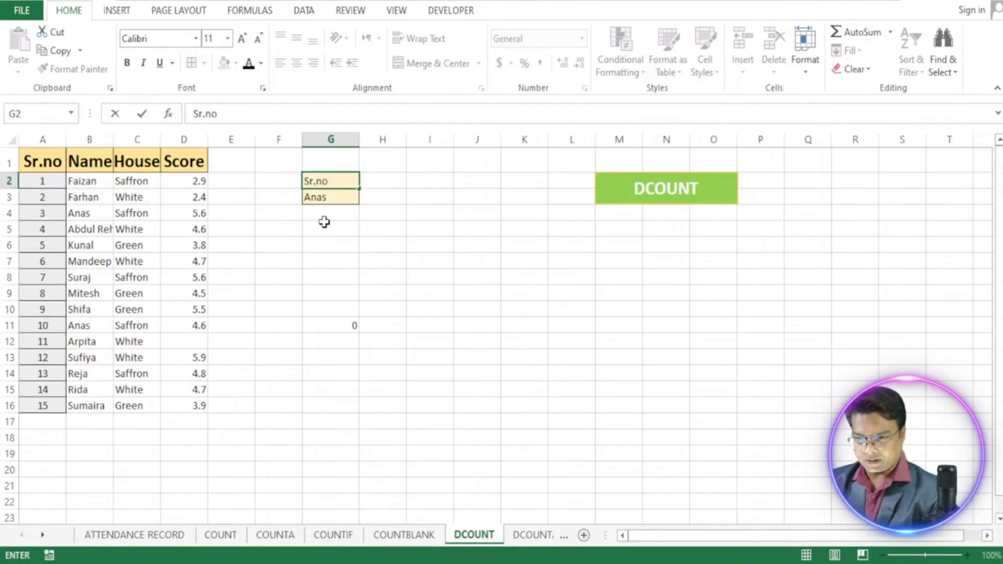
left_click(324, 222)
left_click(331, 197)
type("5")
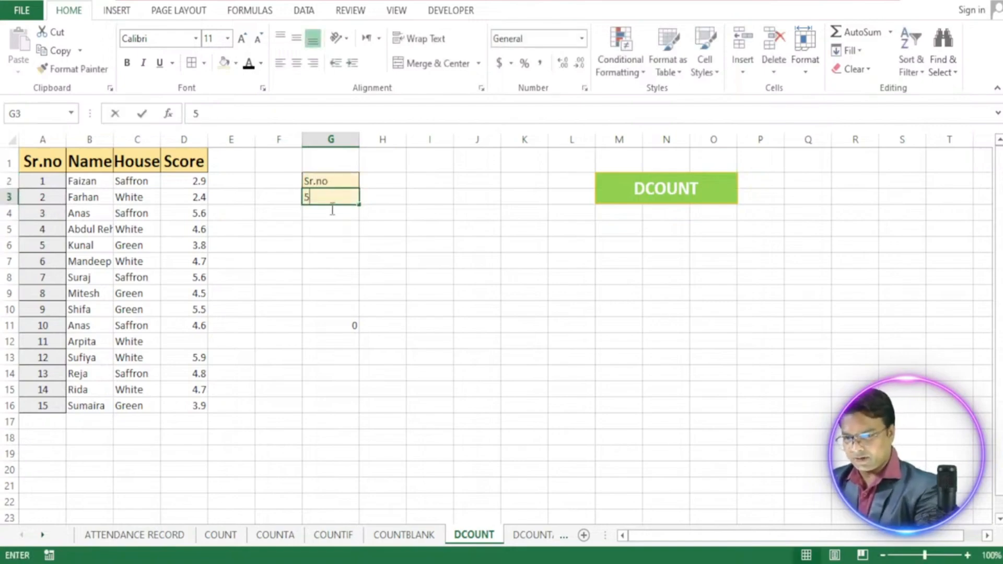
left_click(331, 262)
Change the field argument of the DCOUNT formula in G11 to D1, the Score heading.
double_click(324, 325)
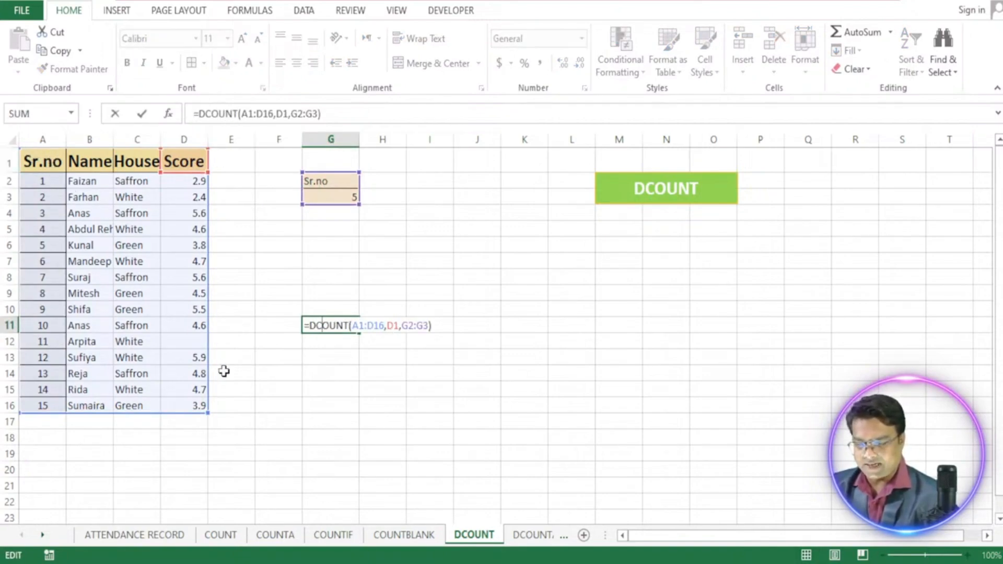
left_click(398, 326)
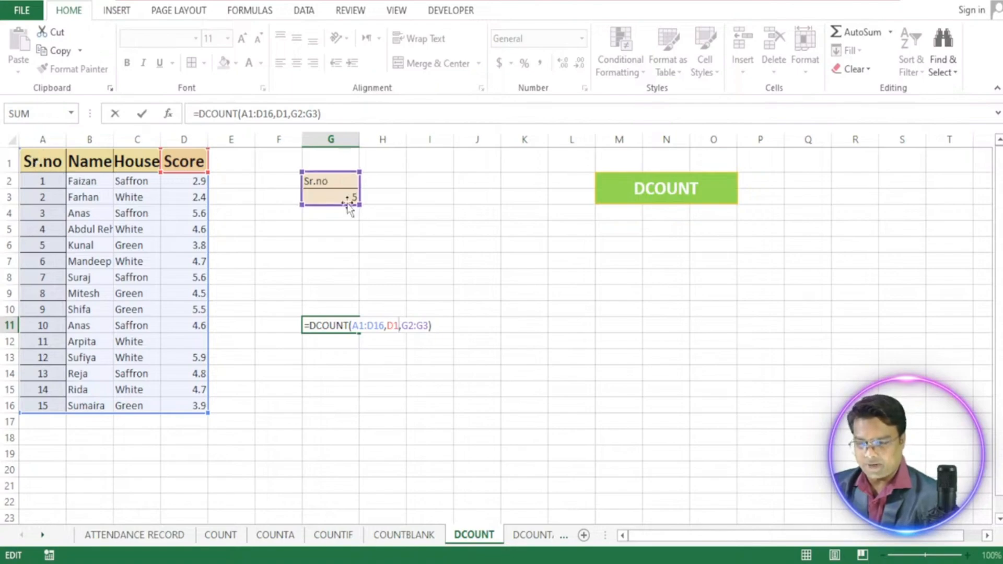
key("Return")
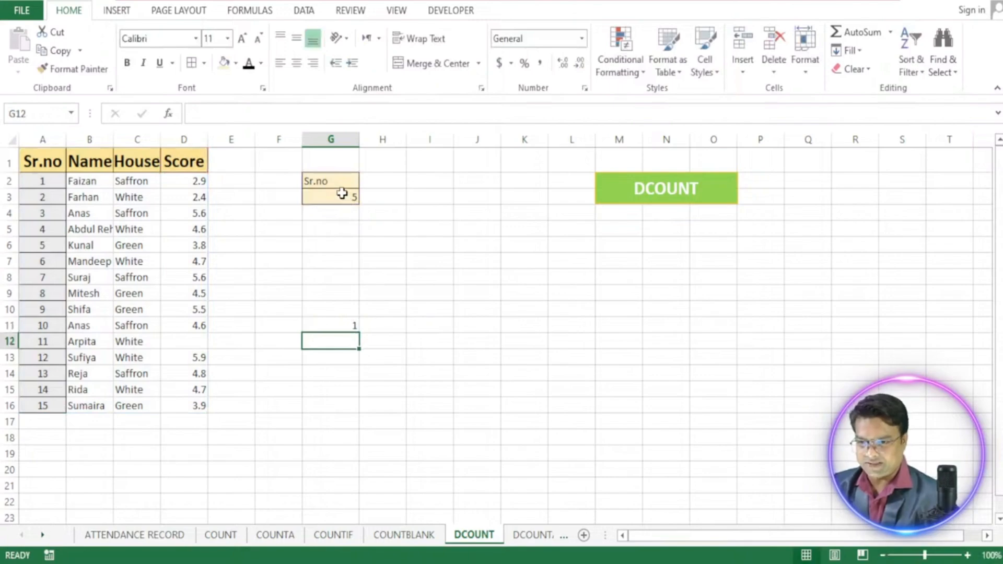
Test the DCOUNT formula with Sr.no 10 in G3, and set the criterion to 4.
left_click(342, 195)
type("10")
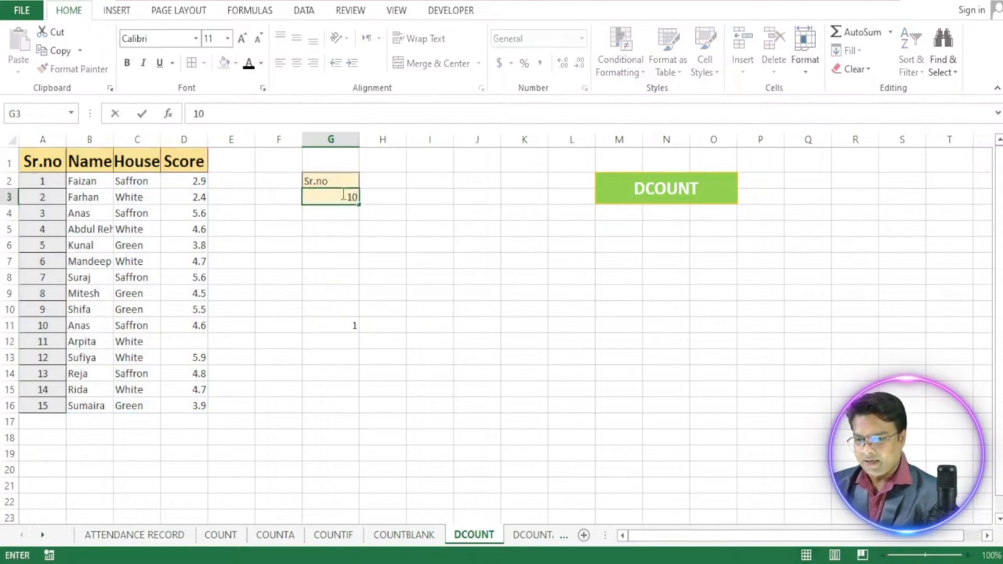
key("Return")
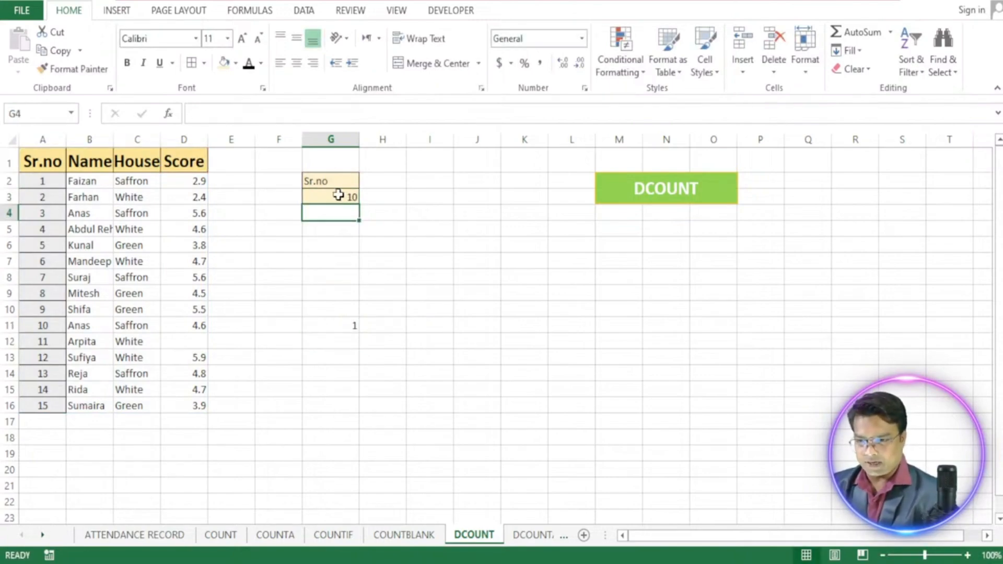
left_click(347, 336)
left_click(347, 324)
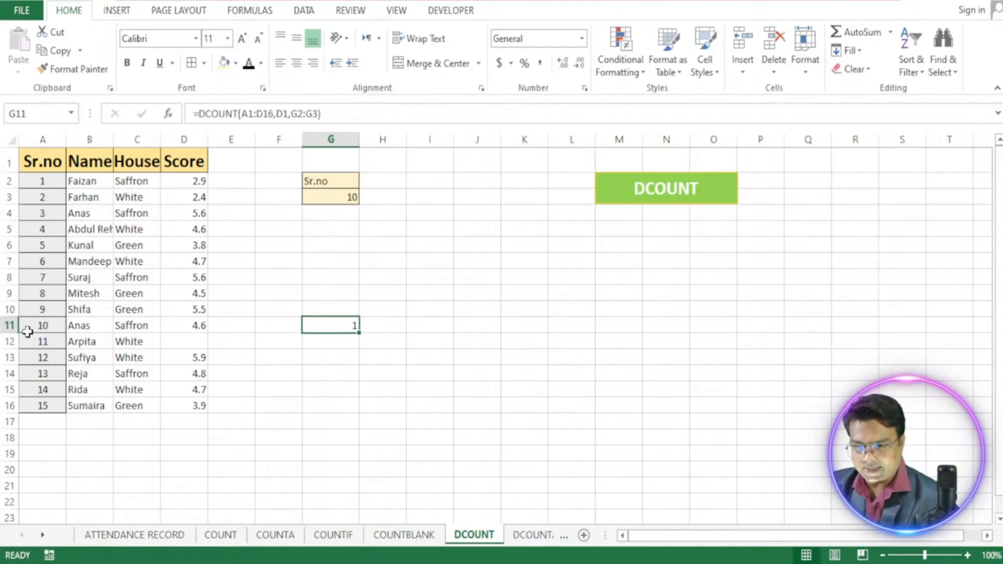
left_click(321, 198)
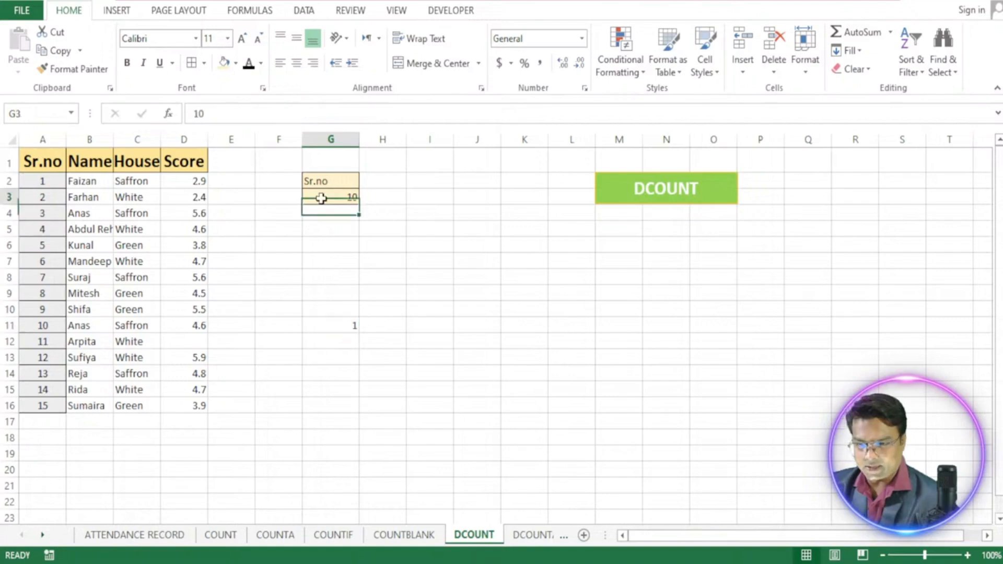
type("4")
key("Return")
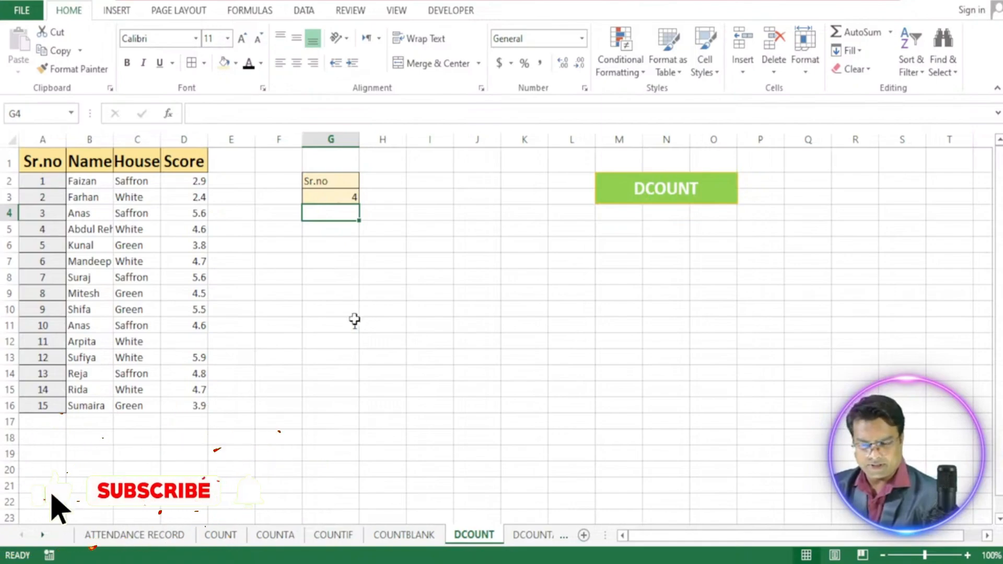
Copy the score table A1:D16 from the DCOUNT sheet to cell A1 of the DCOUNTA sheet.
left_click(524, 537)
left_click(359, 541)
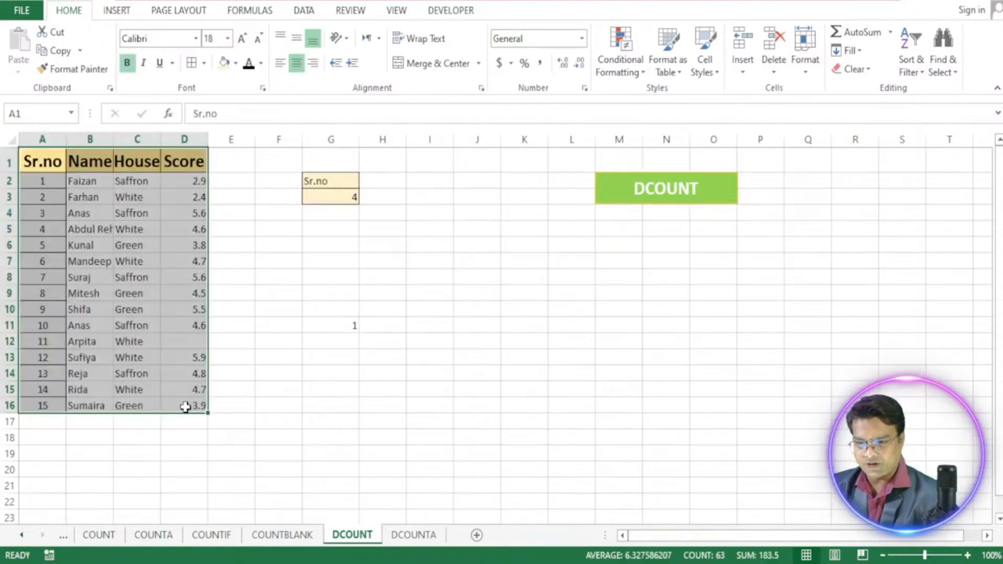
key("ctrl+c")
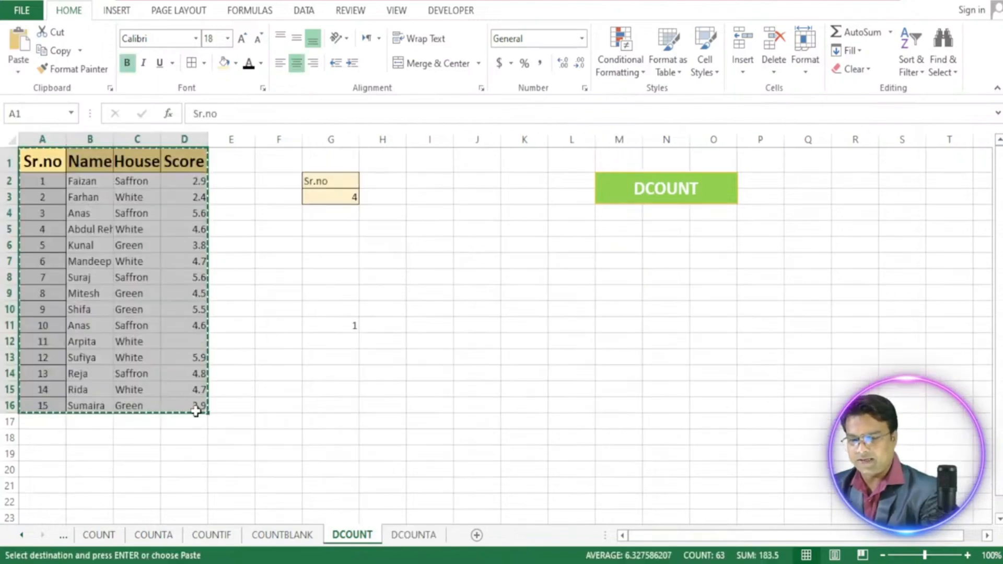
left_click(400, 538)
left_click(42, 157)
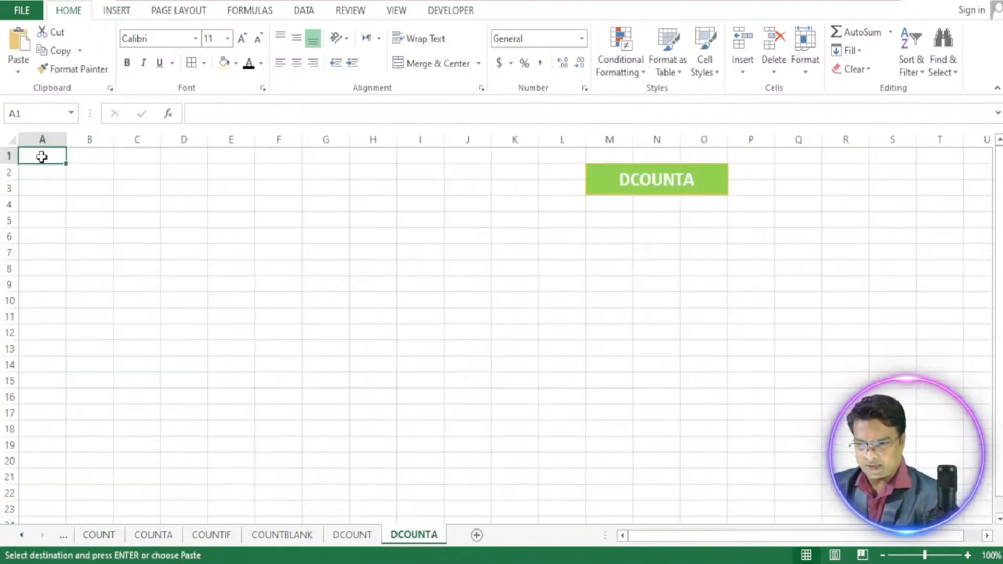
key("ctrl+v")
Format G2:G3 on the DCOUNTA sheet as a criteria box with a light orange fill and cell borders.
left_click(293, 276)
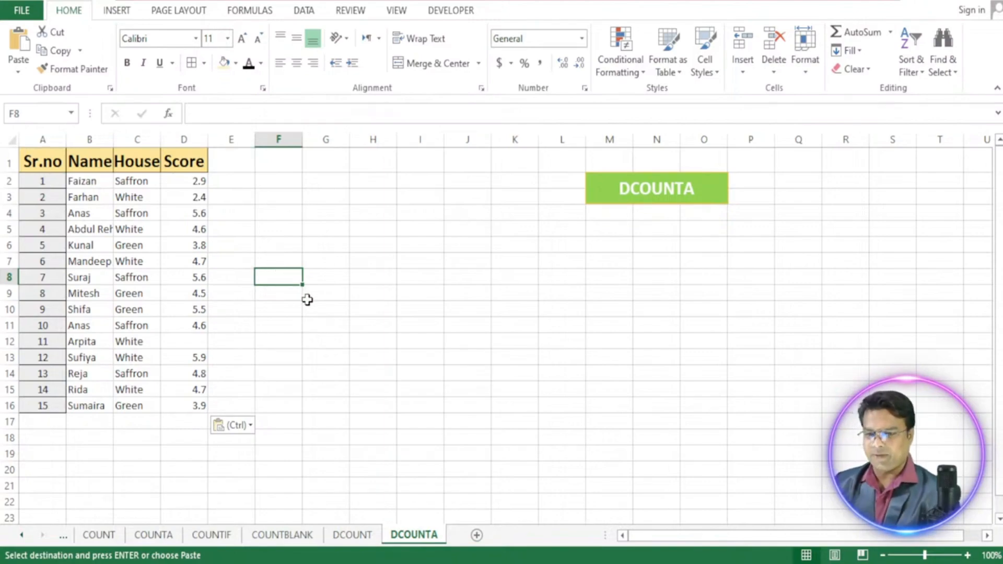
left_click_drag(313, 181, 316, 199)
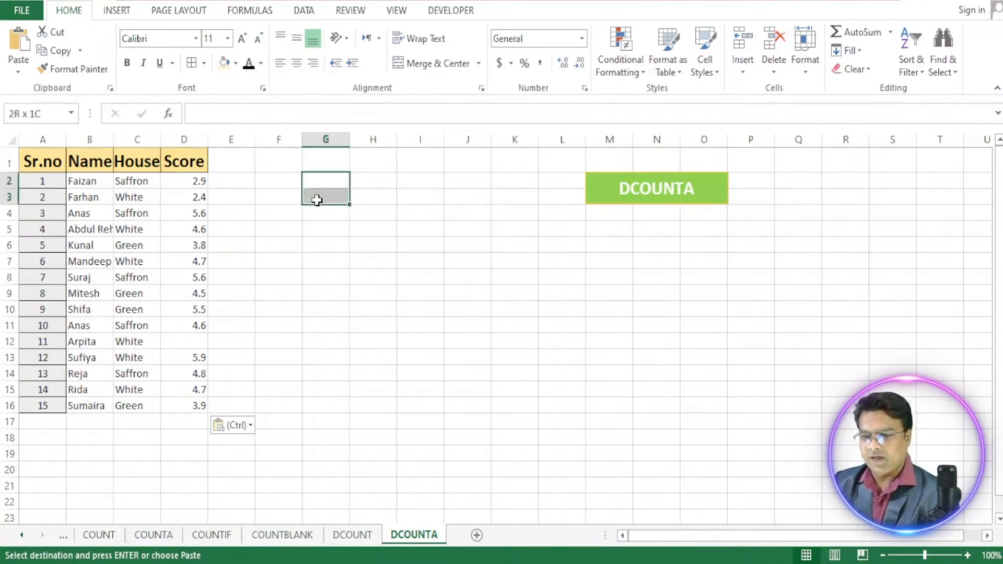
left_click(223, 64)
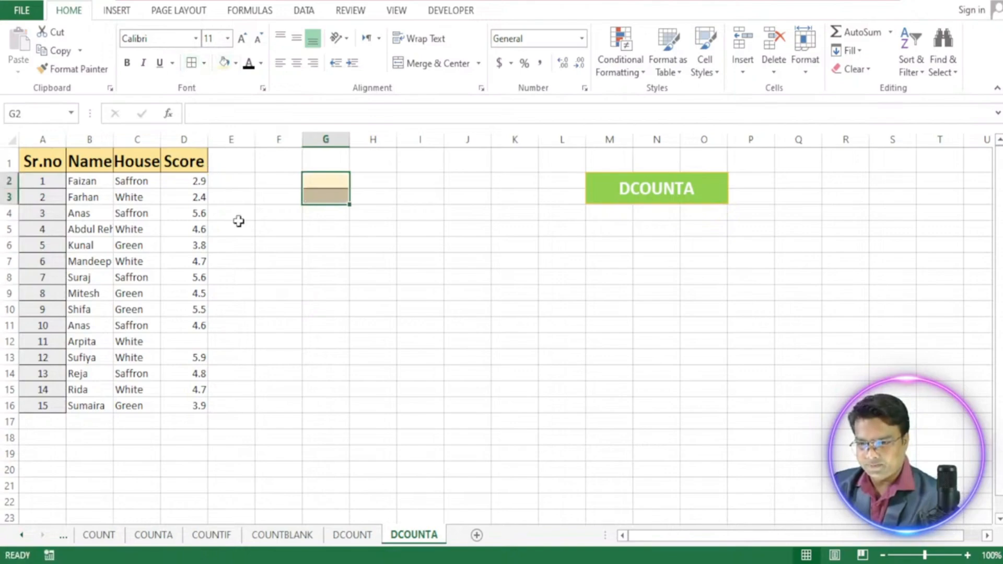
Enter =DCOUNTA(A1:D16,D1,G2:G3) in G10 to count the Score entries that match the criteria box.
left_click(323, 309)
type("=")
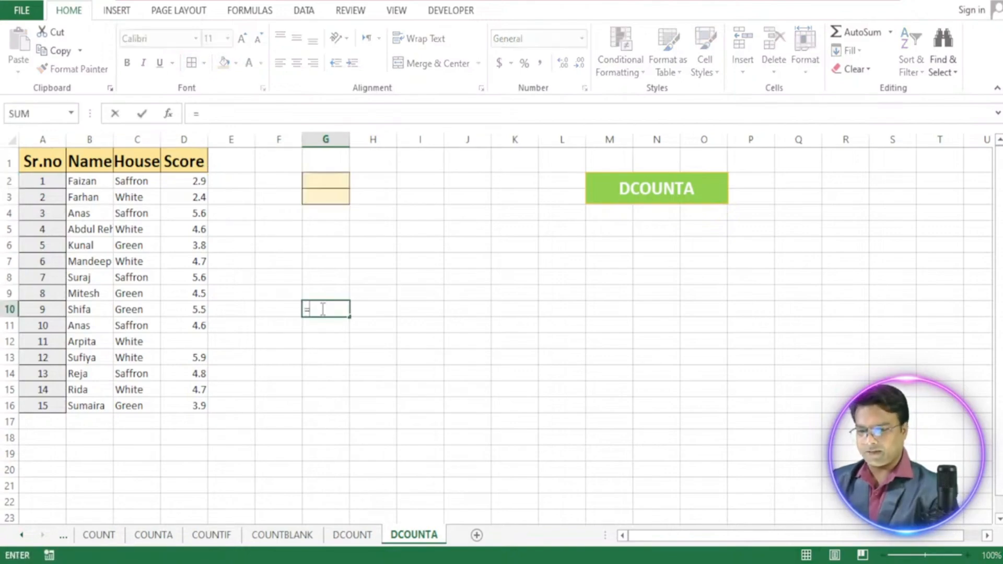
type("dcounta")
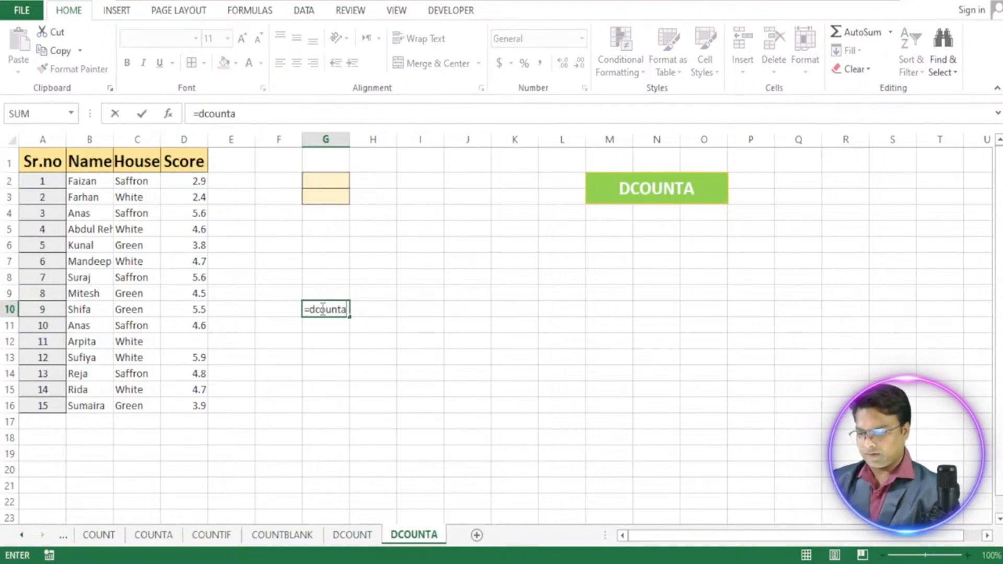
type("(")
left_click_drag(42, 163, 191, 405)
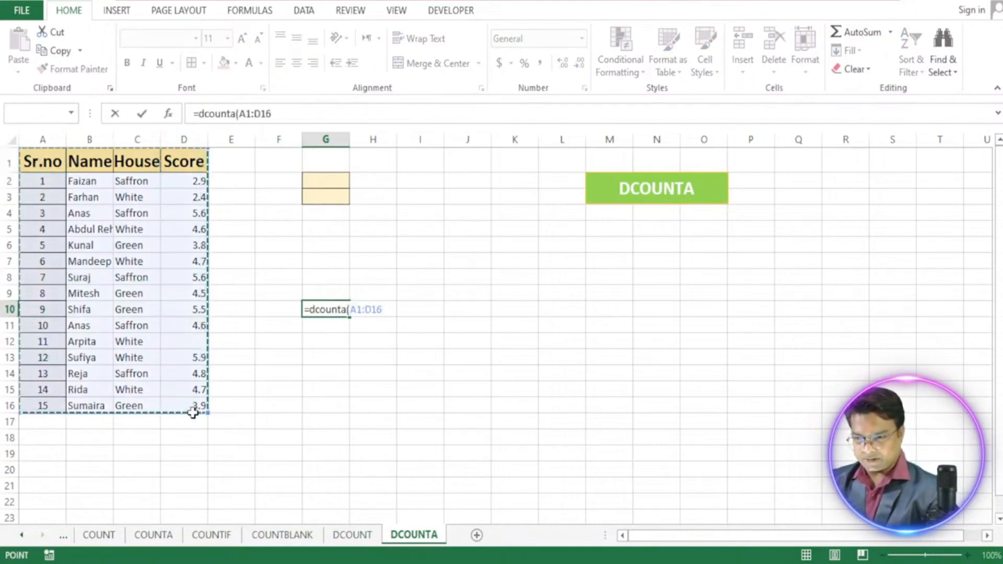
type(",")
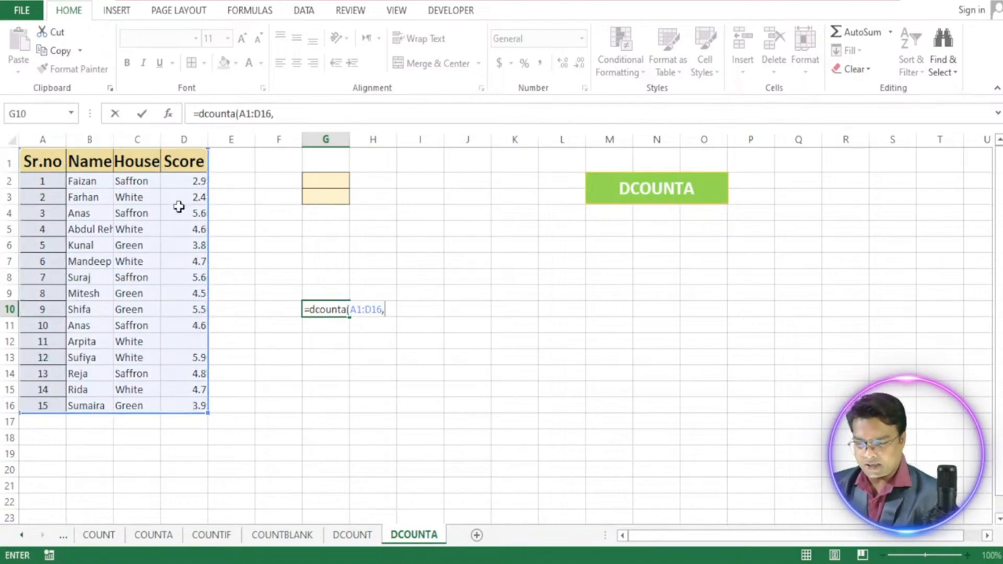
left_click(188, 161)
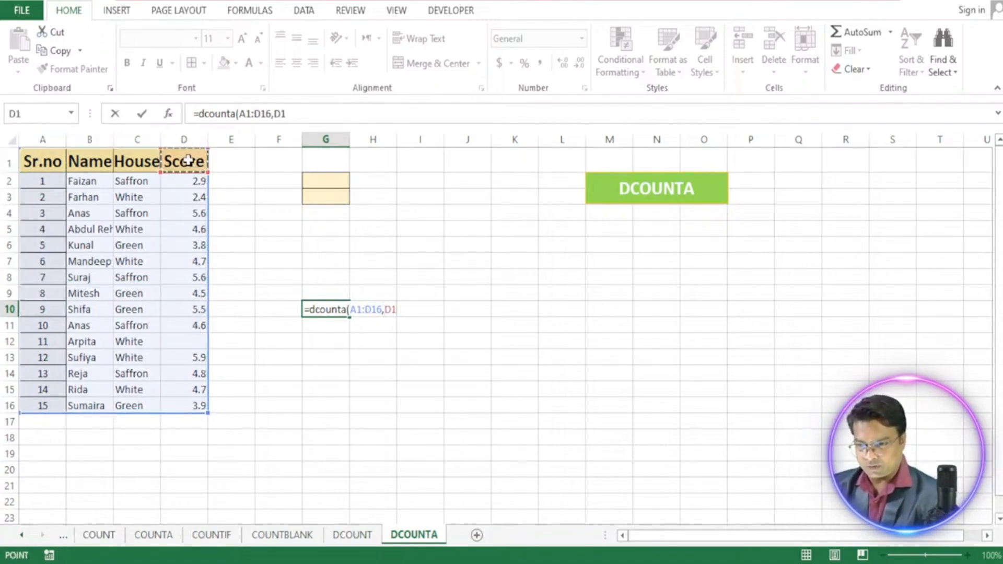
type(",")
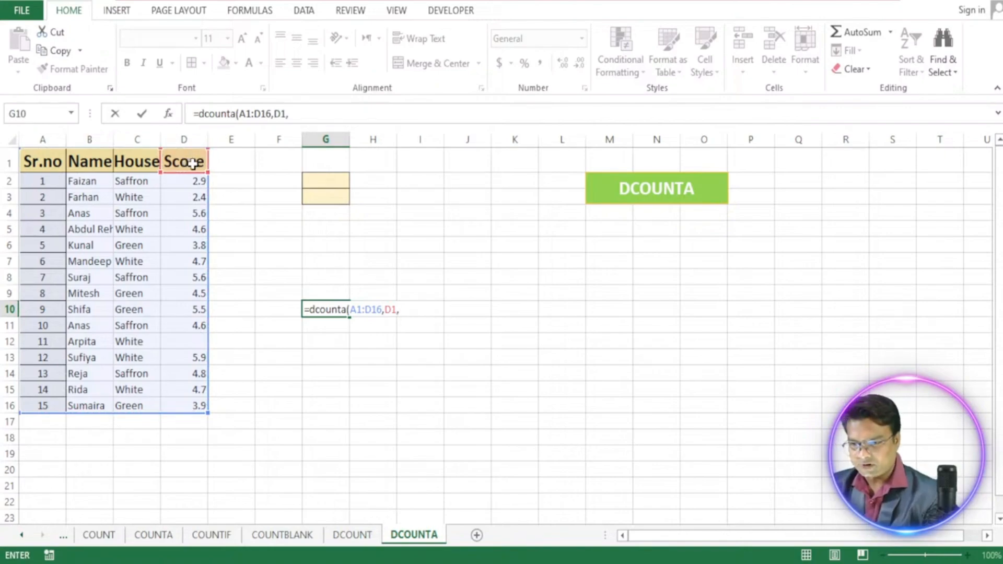
left_click(336, 182)
left_click_drag(338, 198, 337, 198)
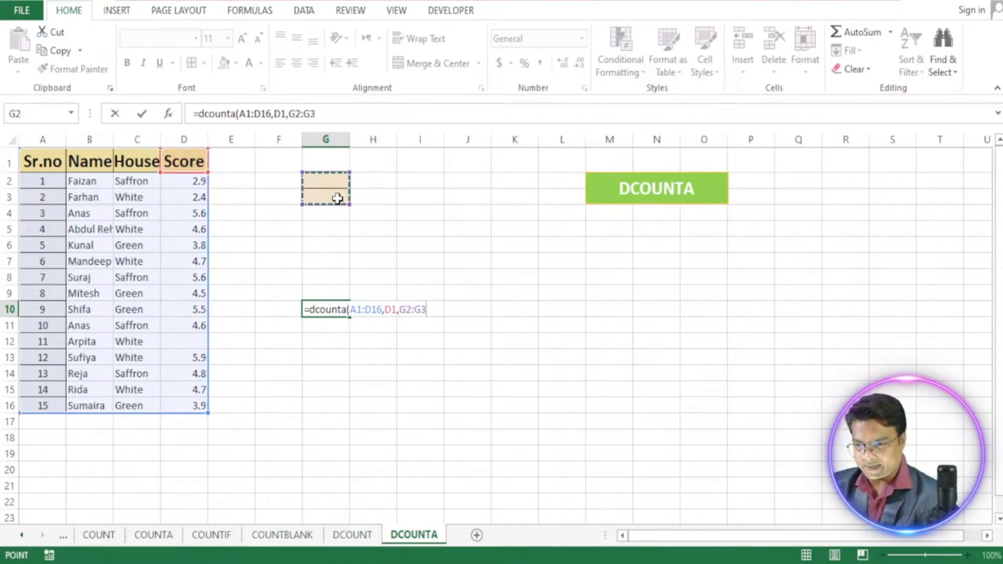
type(")")
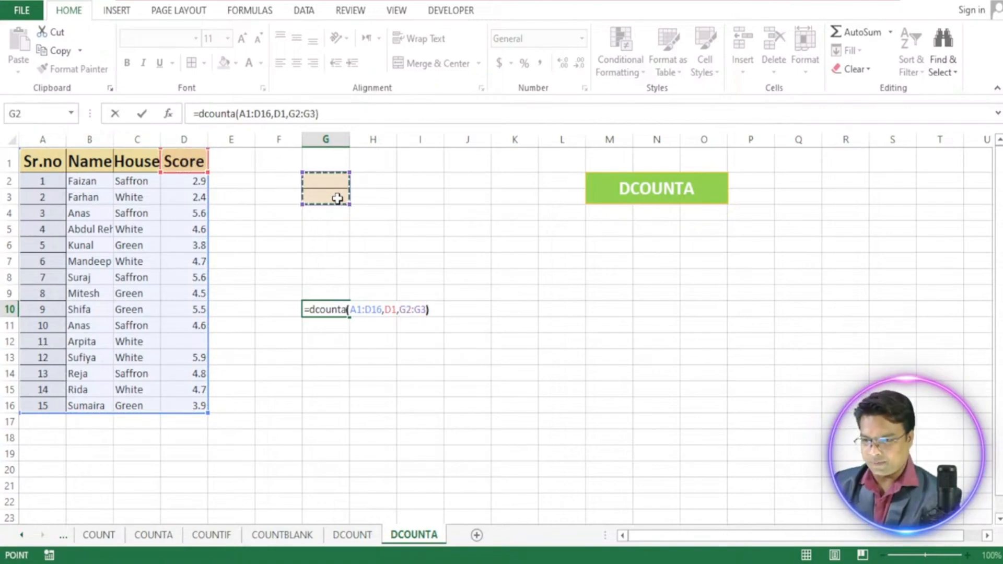
key("Return")
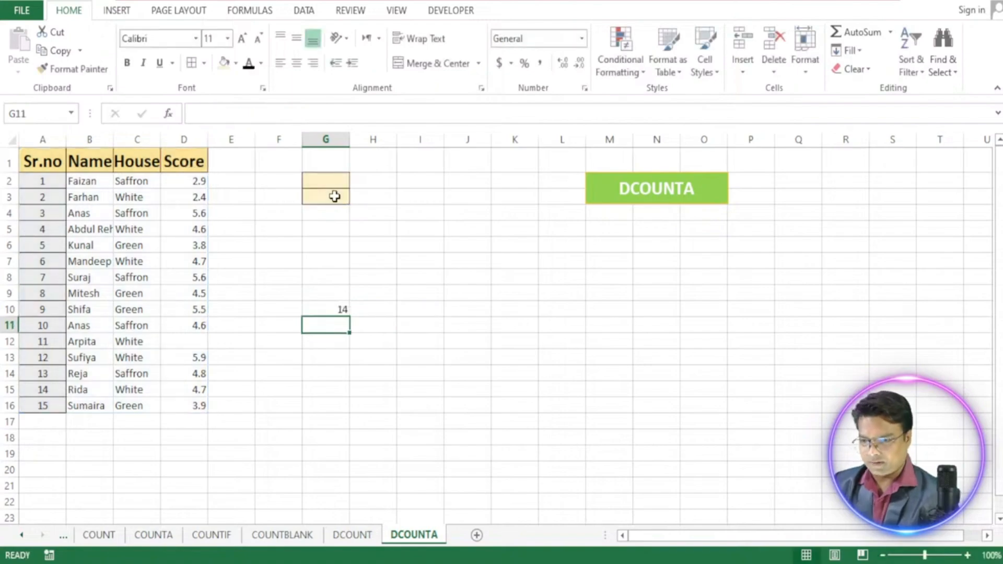
Set the criteria heading in G2 to Name and enter the name from Sr.no 2 in G3, then inspect the formula in G10.
left_click(328, 182)
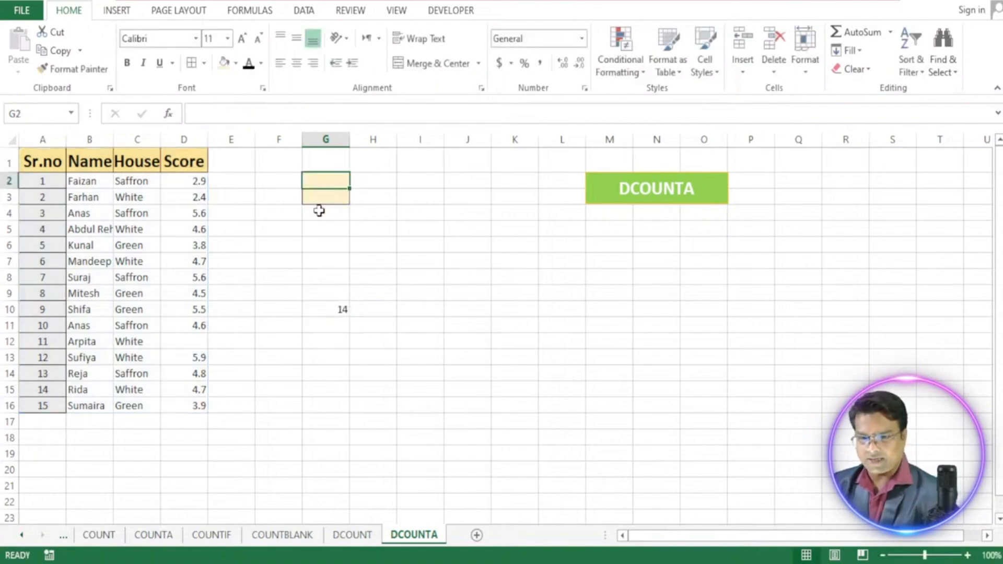
type("Name")
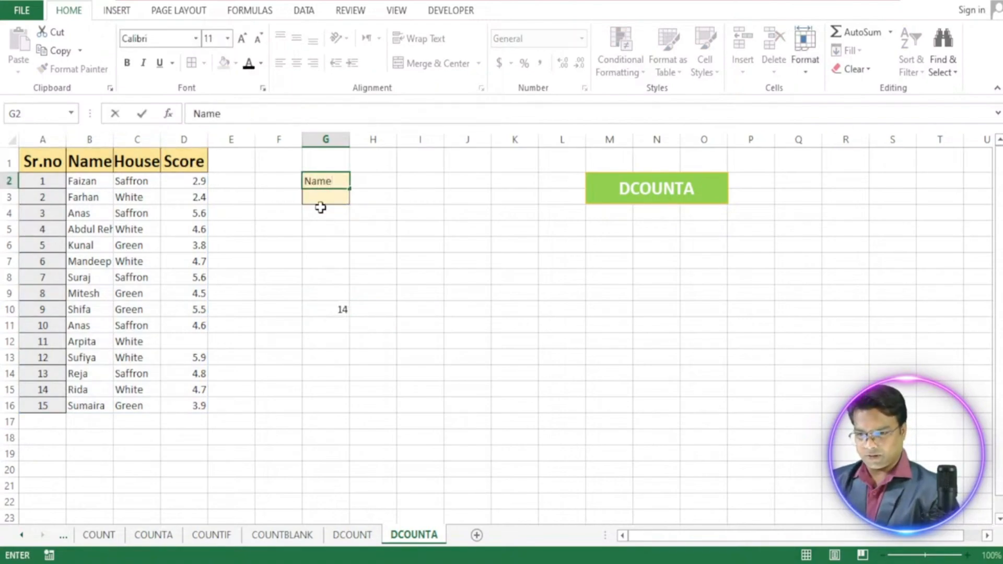
left_click(325, 198)
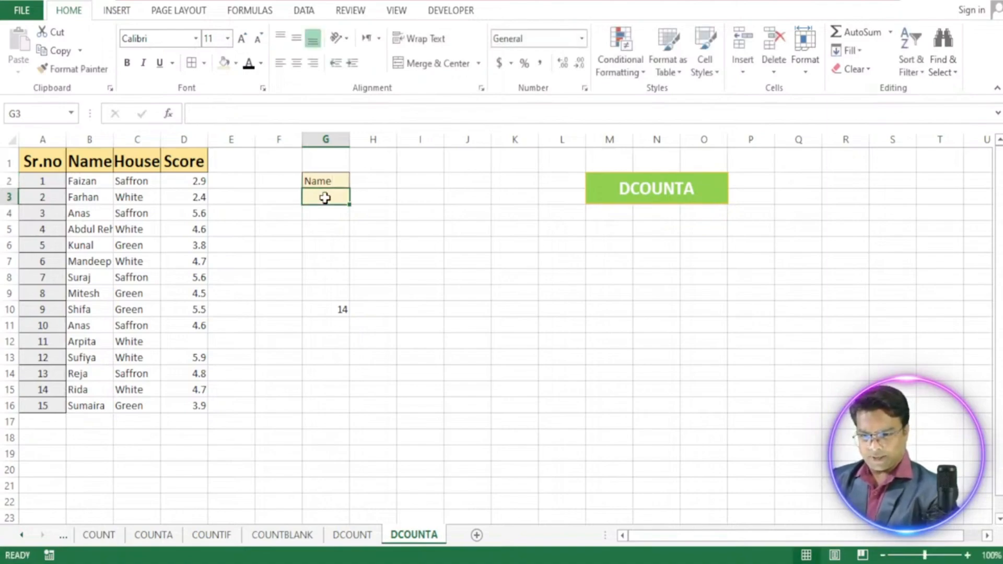
type("F")
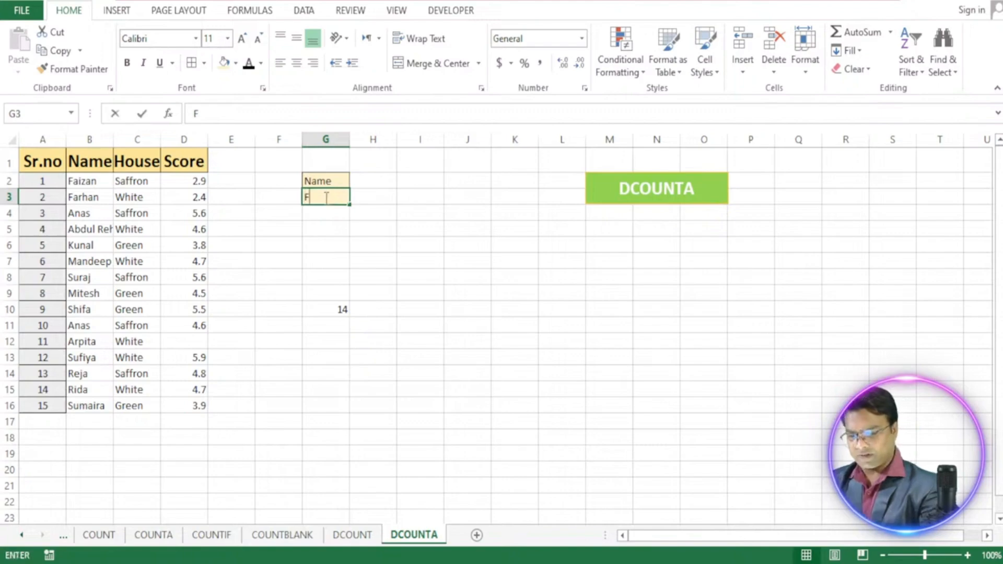
type("arhan")
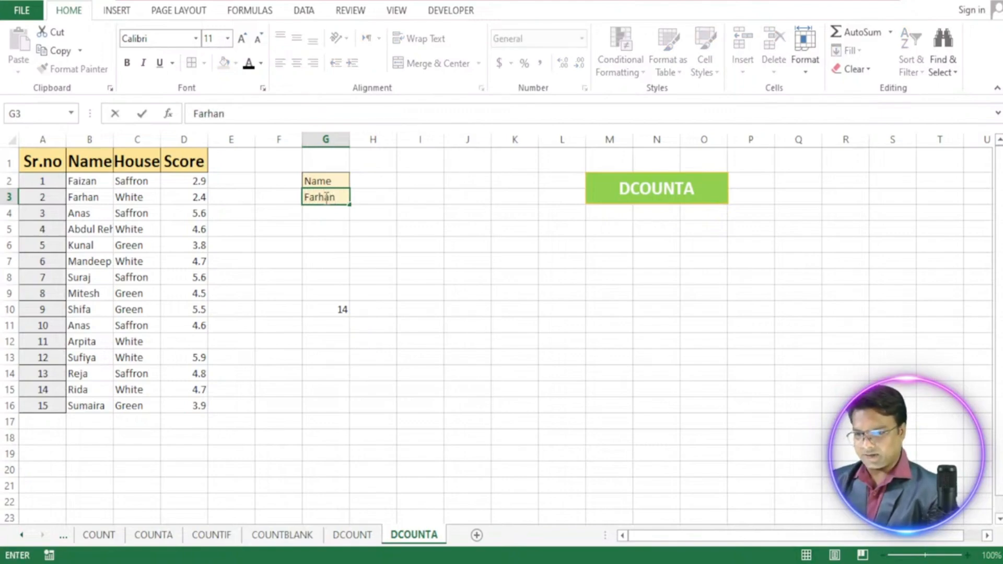
key("Return")
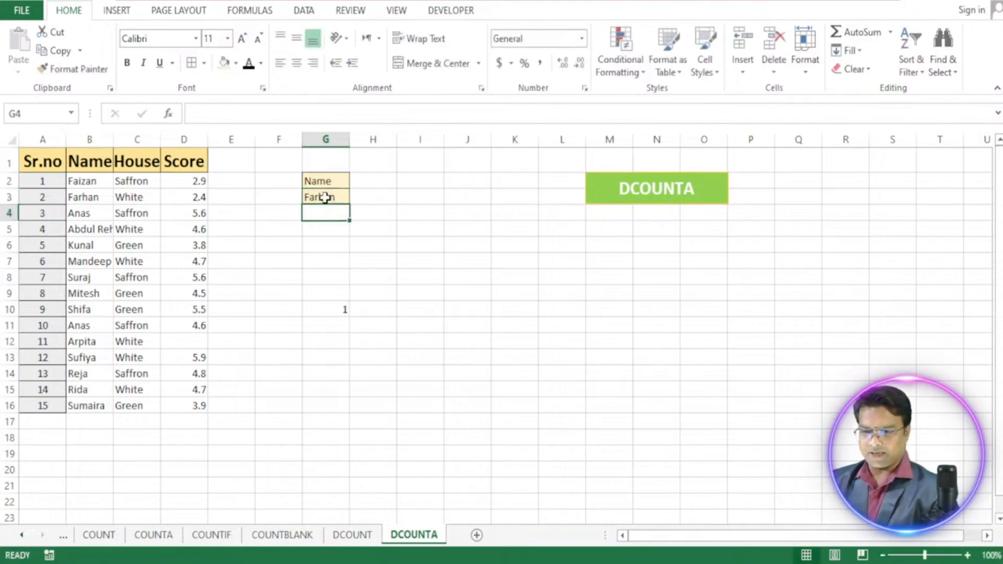
left_click(332, 304)
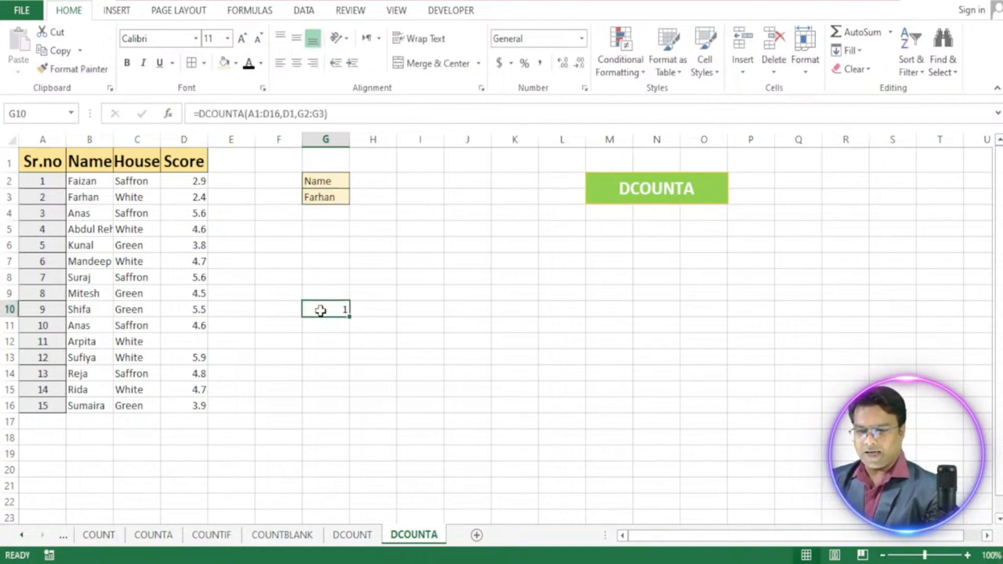
left_click(244, 114)
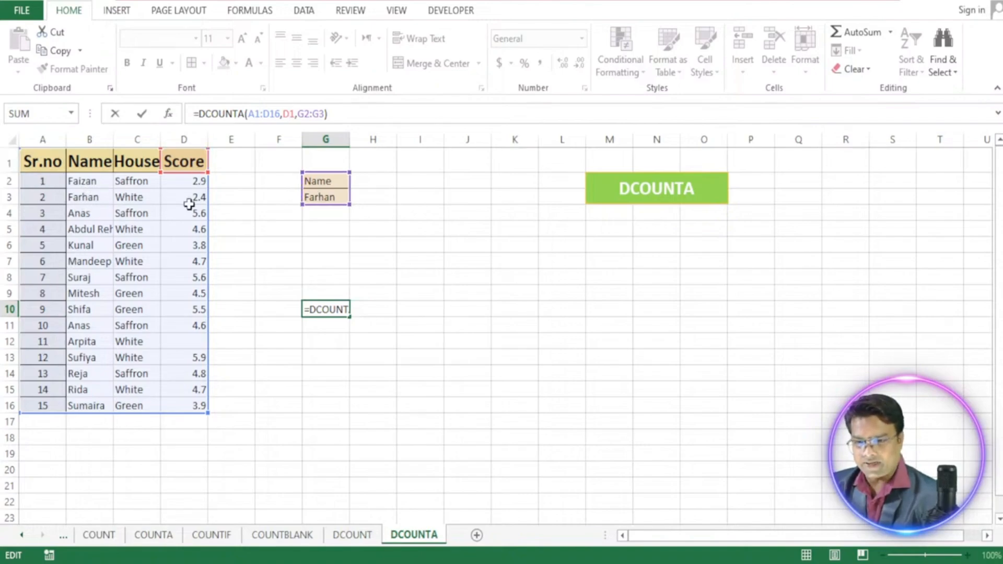
key("Escape")
On the ATTENDANCE RECORD sheet, enter =COUNTIF(C2:AF2,"P") in AG2 to count the first student's present days.
left_click(21, 536)
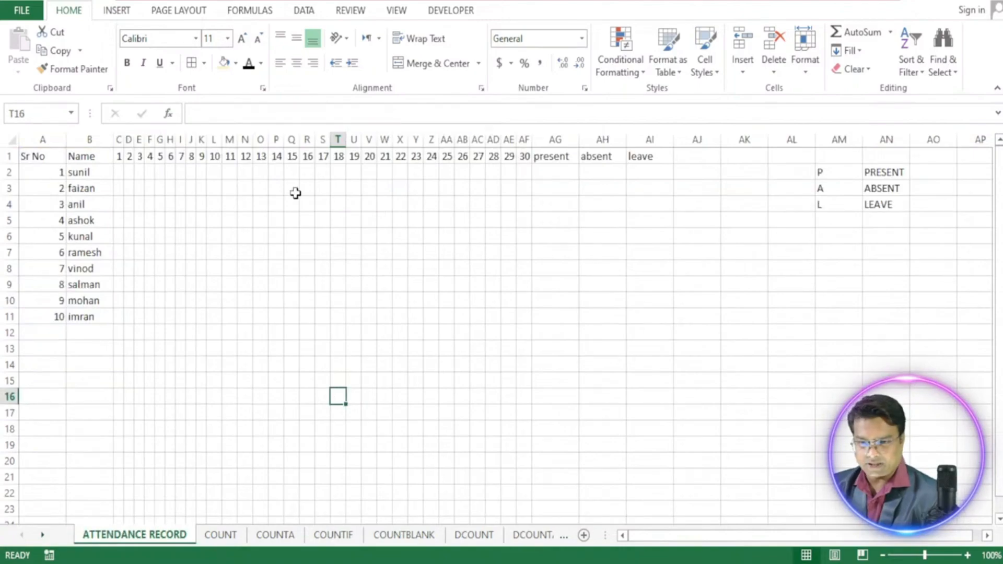
left_click_drag(42, 157, 46, 312)
left_click_drag(86, 172, 98, 320)
left_click_drag(118, 172, 526, 312)
left_click(549, 168)
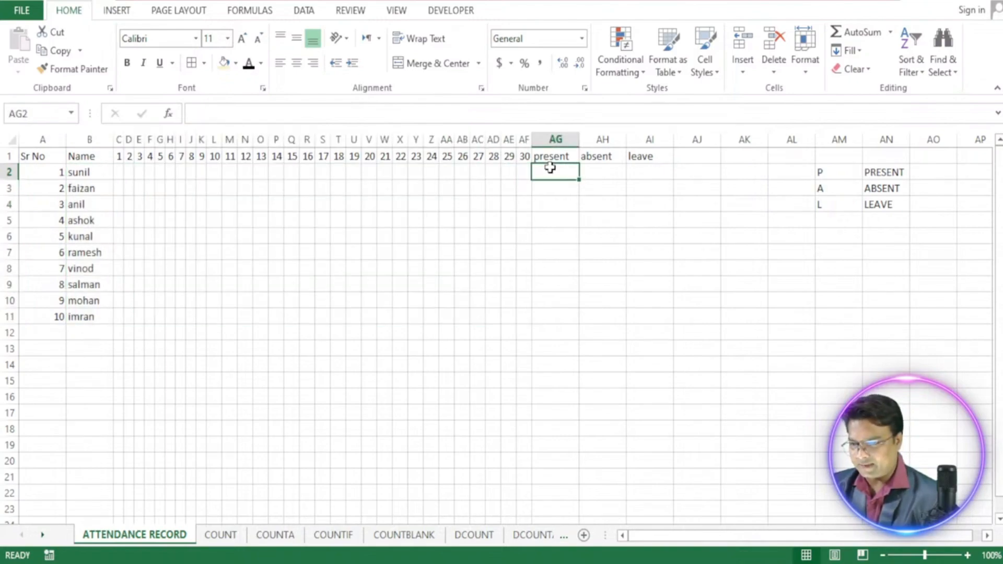
type("=")
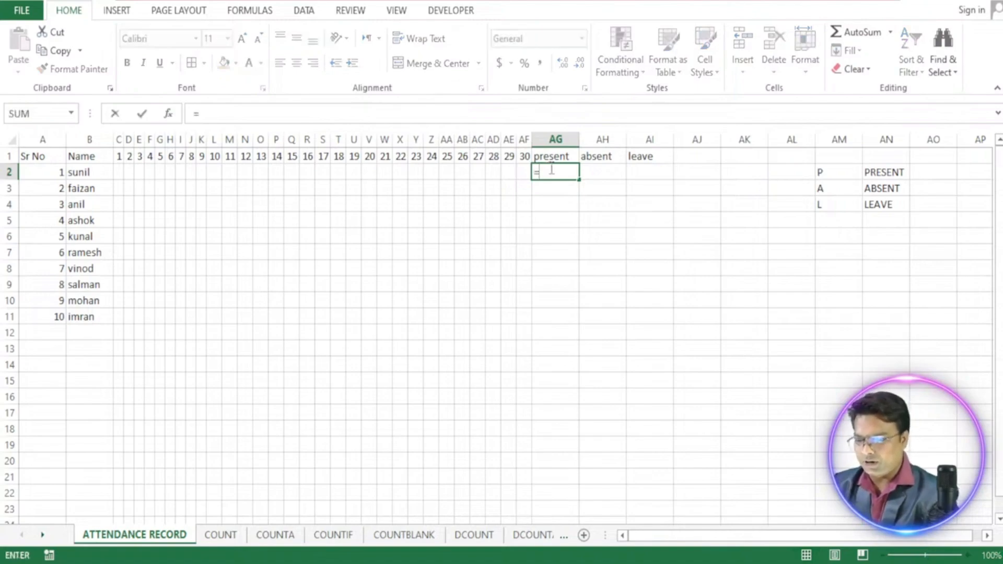
type("countif(")
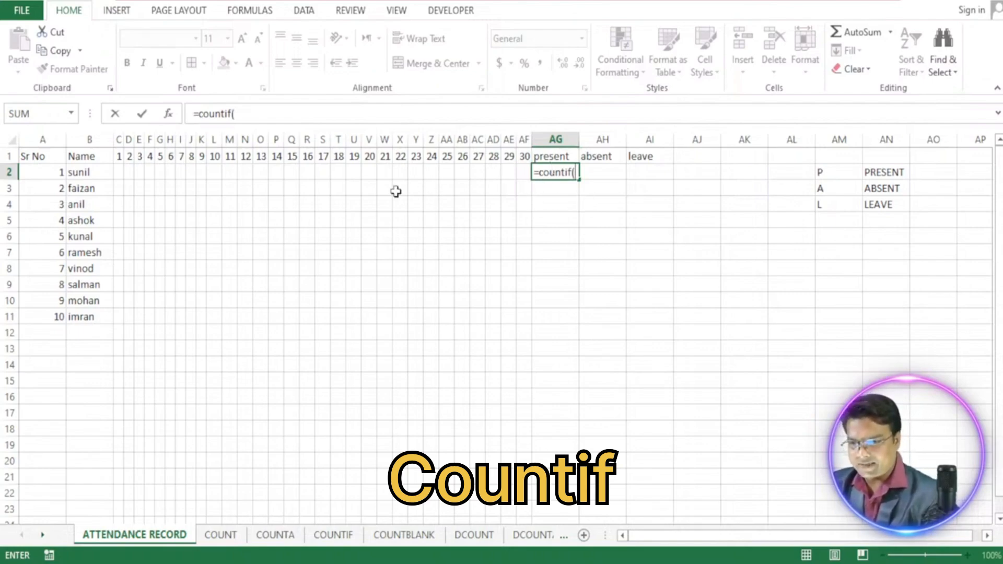
left_click_drag(117, 172, 522, 170)
type(",\"P")
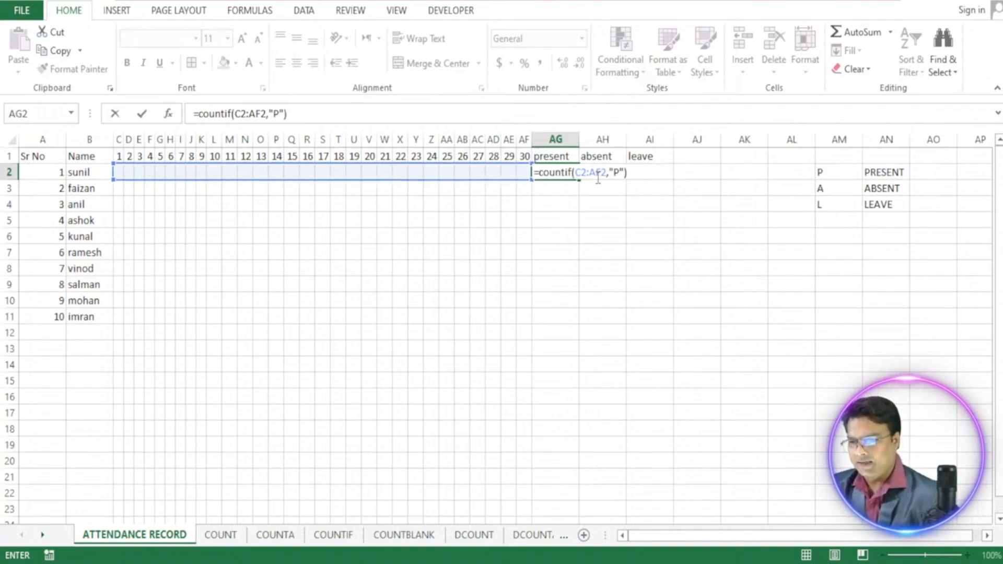
key("Return")
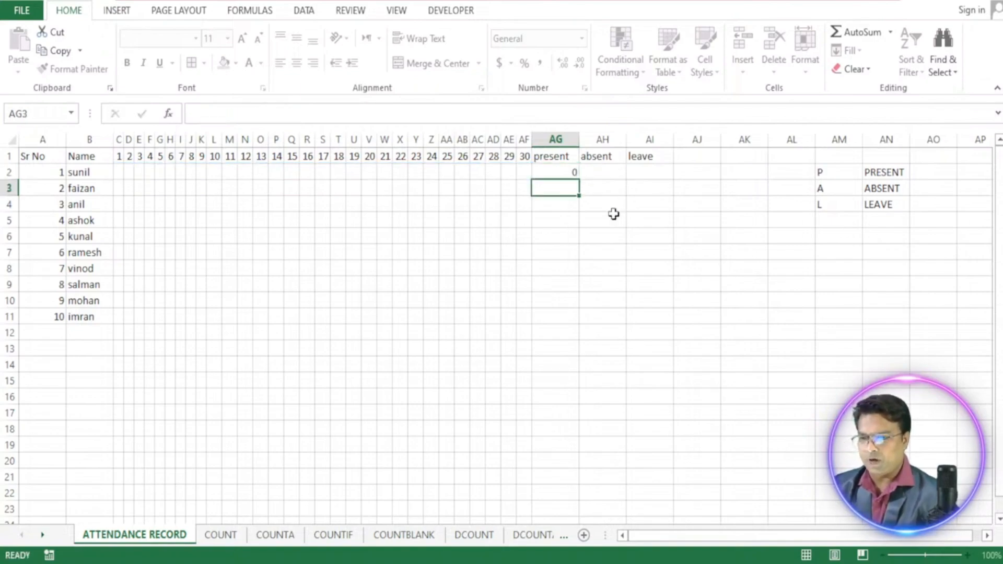
left_click(549, 174)
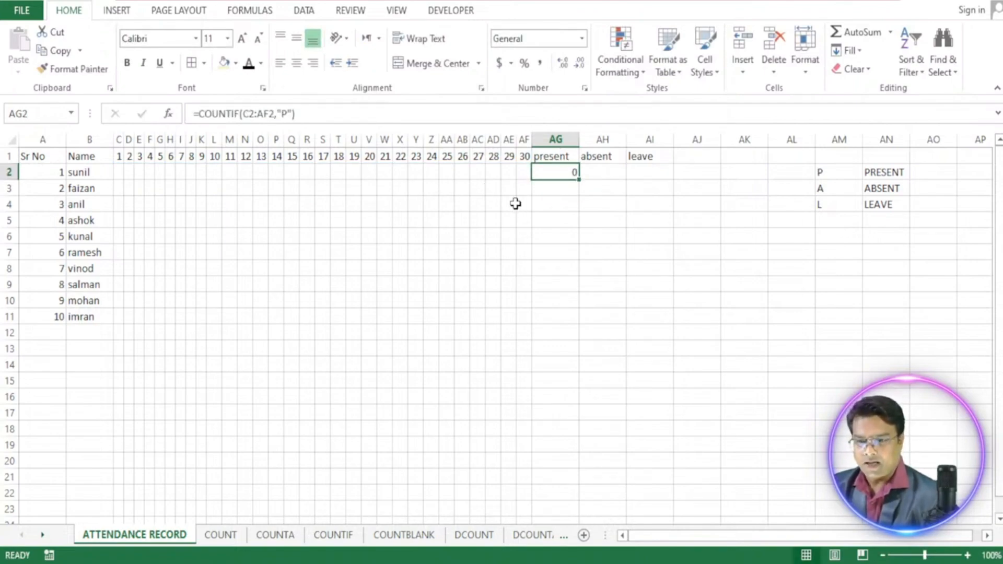
Enter =COUNTIF(C2:AF2,"A") in AH2 to count the first student's absent days.
left_click(604, 170)
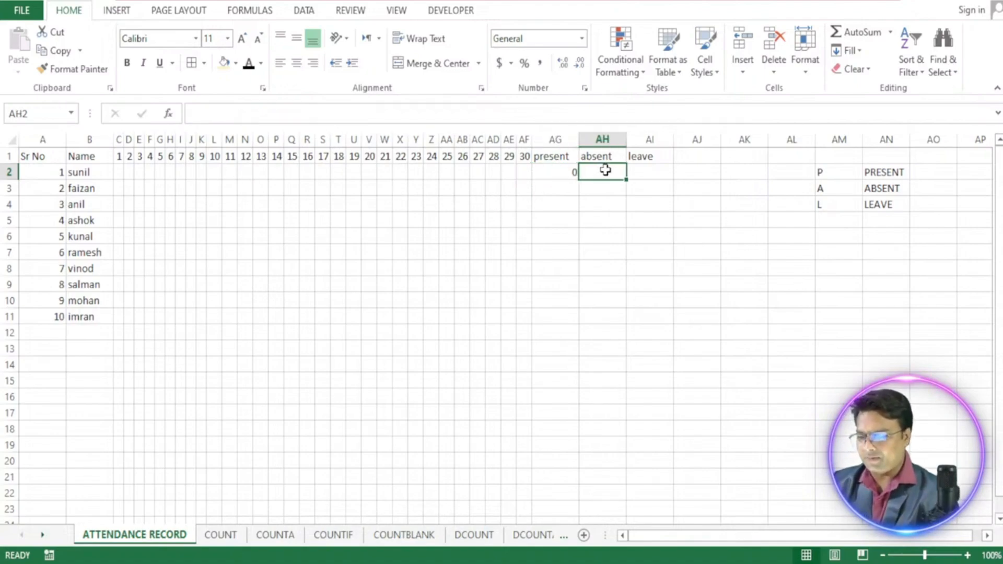
type("=countif(")
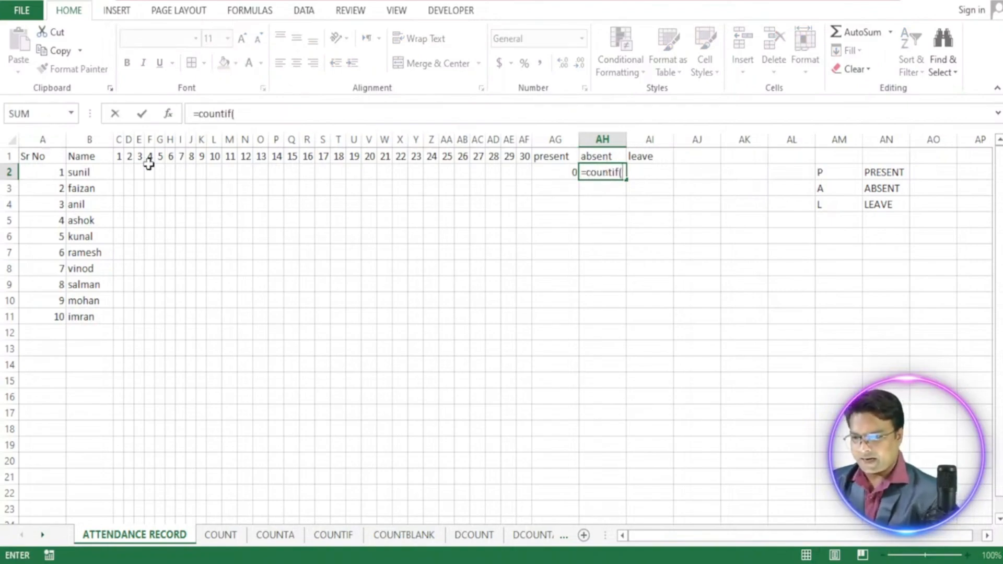
left_click_drag(119, 171, 191, 172)
left_click_drag(294, 171, 528, 169)
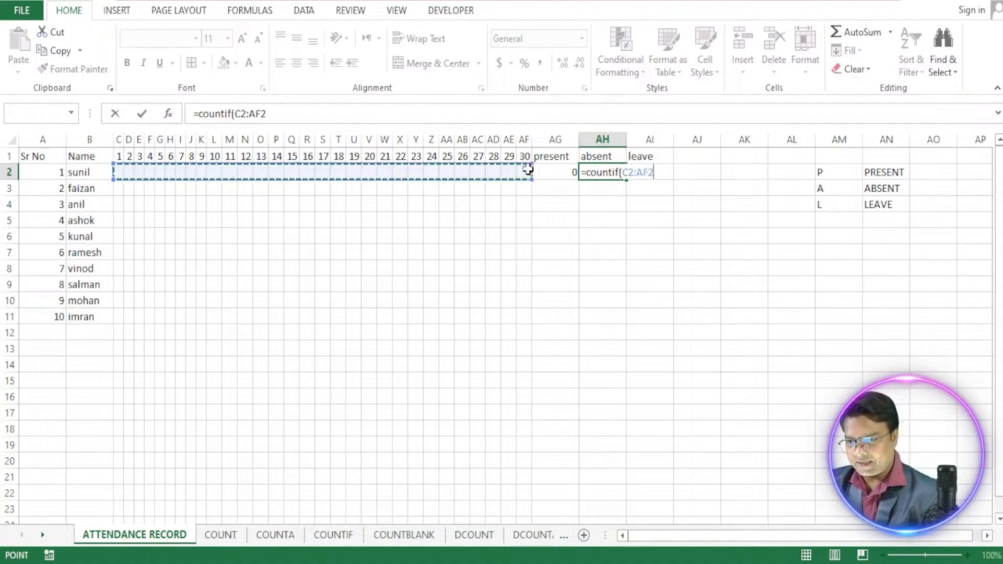
type(",")
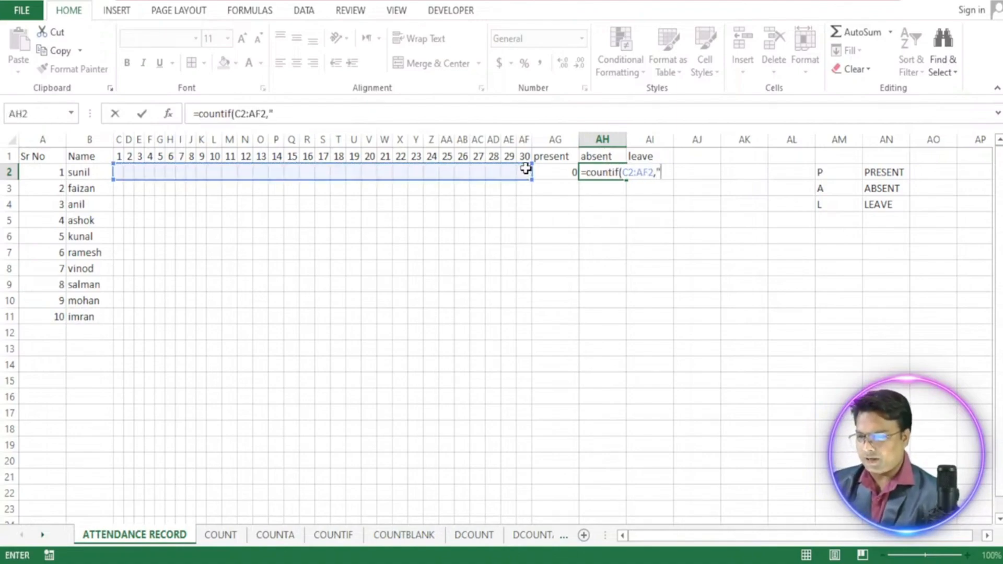
type("\"A")
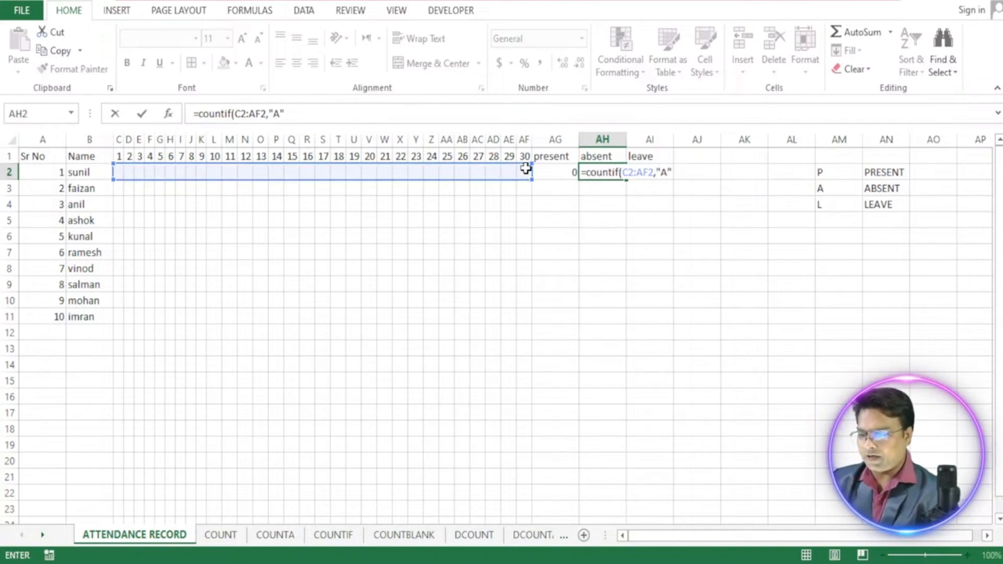
key("Return")
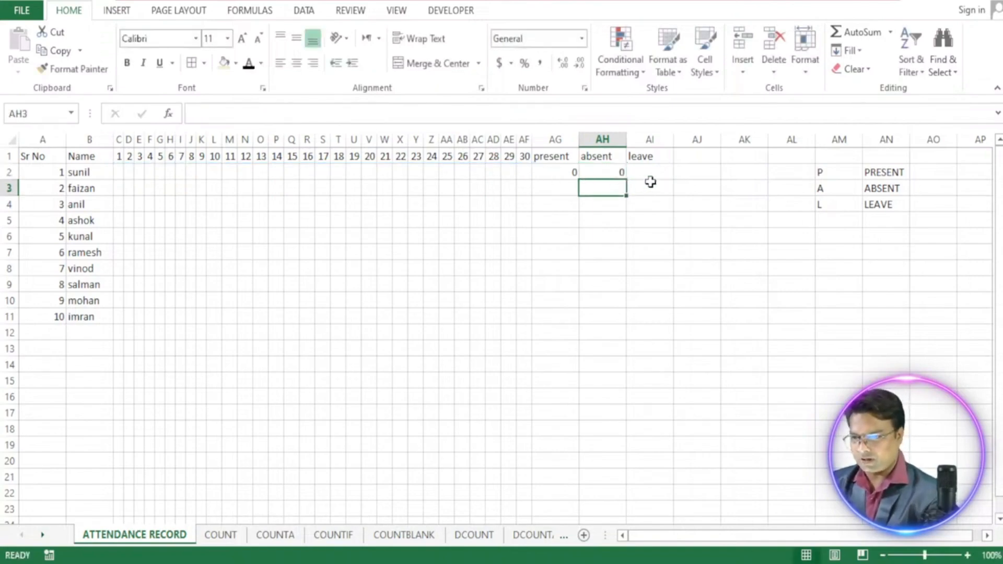
Enter =COUNTIF(C2:AF2,"L") in AI2 to count the first student's leave days.
left_click(649, 176)
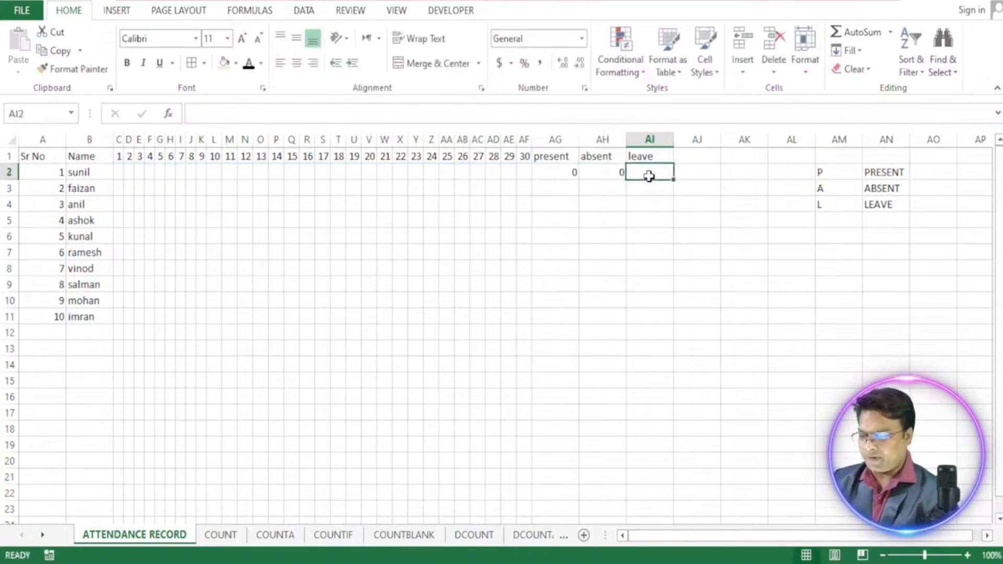
type("=count")
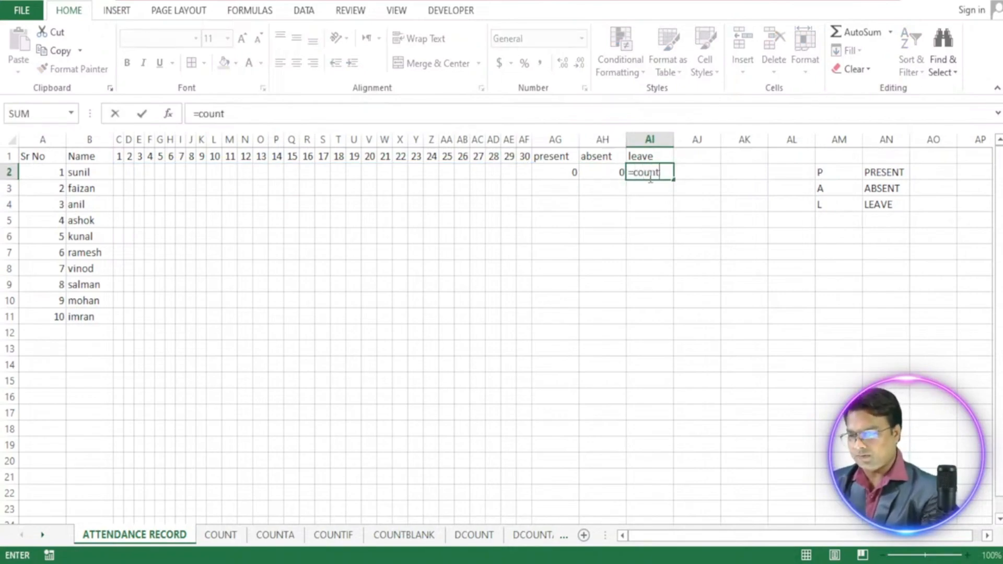
type("if(")
left_click_drag(117, 172, 129, 172)
left_click_drag(296, 174, 489, 173)
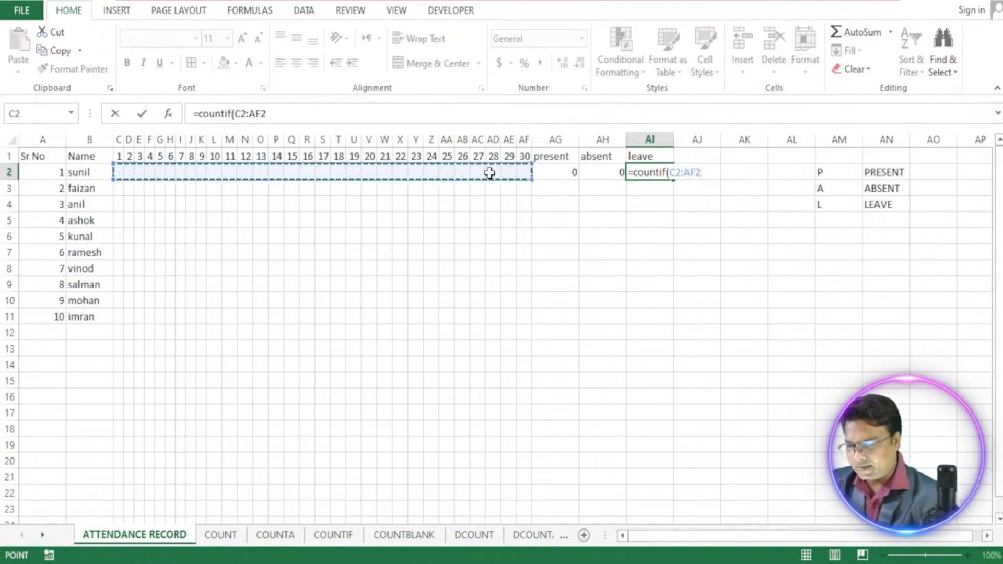
type(",\"L")
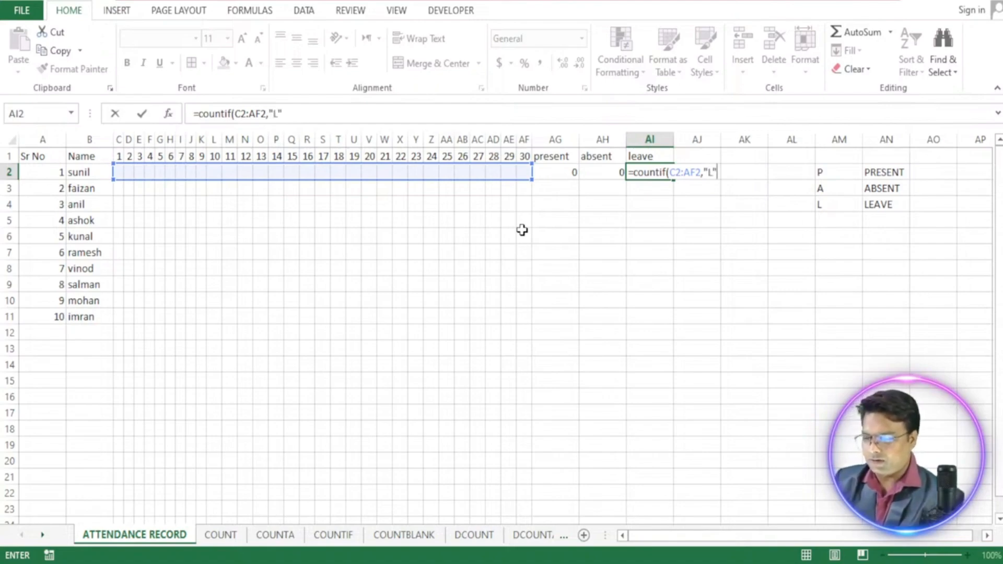
key("Return")
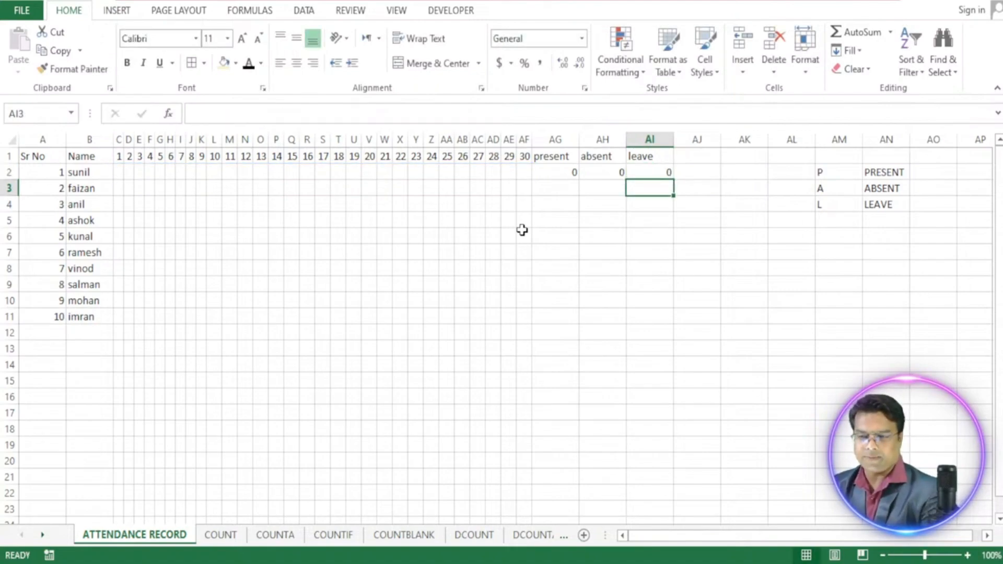
Examine the first student's empty day cells, the COUNTIF formulas in AG2:AI2 and the attendance code legend in AM2:AN4.
left_click(120, 174)
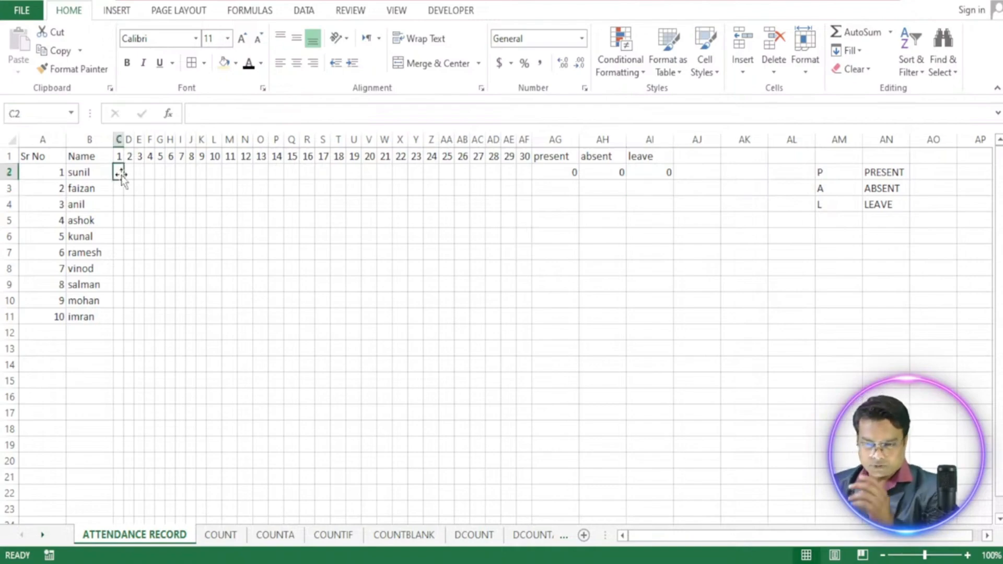
key("Right")
key("Right")
key("Right")
key("Right")
key("Right")
key("Right")
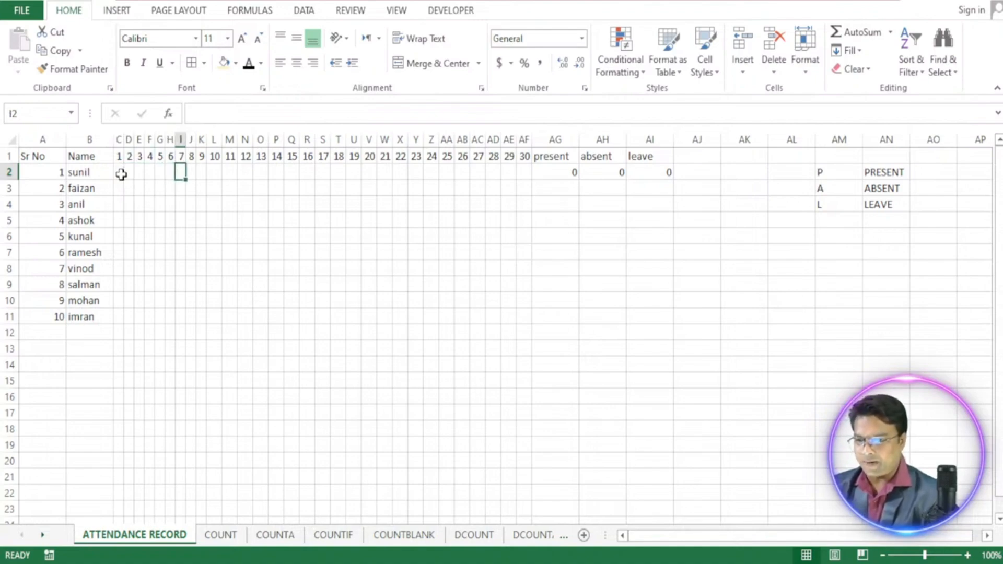
left_click(552, 172)
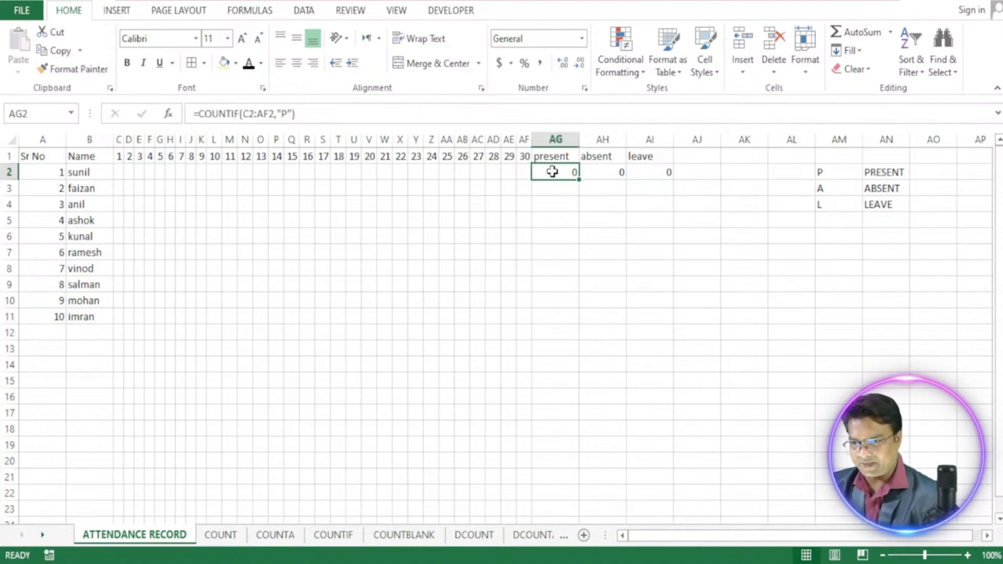
left_click(606, 172)
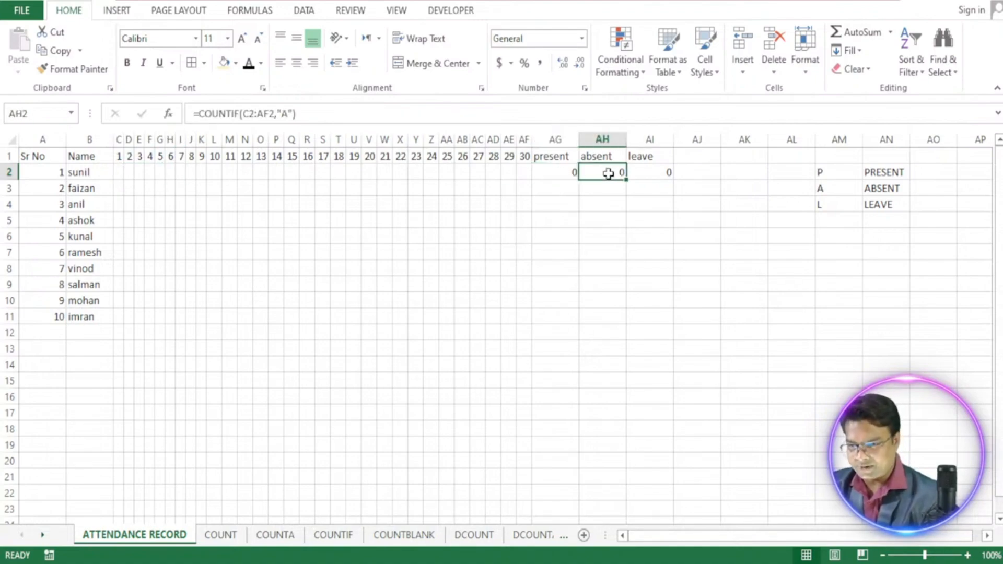
left_click(643, 172)
left_click(831, 174)
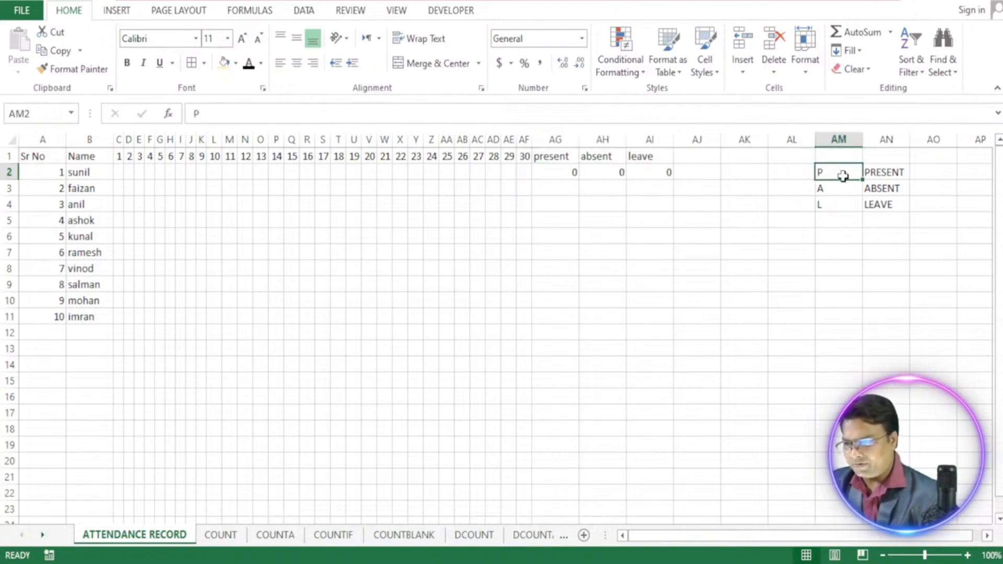
left_click(837, 188)
left_click(905, 188)
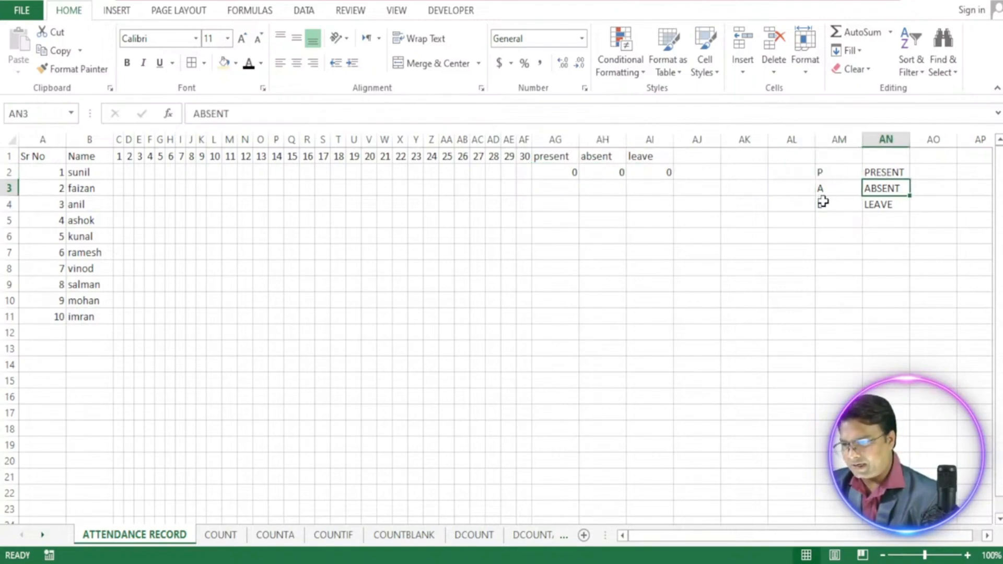
left_click(873, 204)
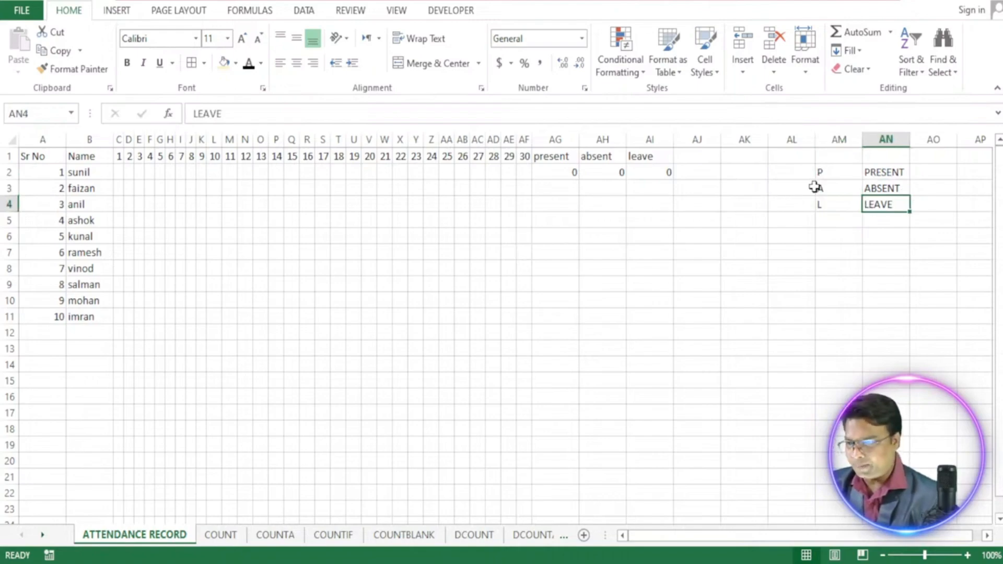
Mark the first student present by entering p for days 1 to 5 in C2:G2.
left_click(119, 174)
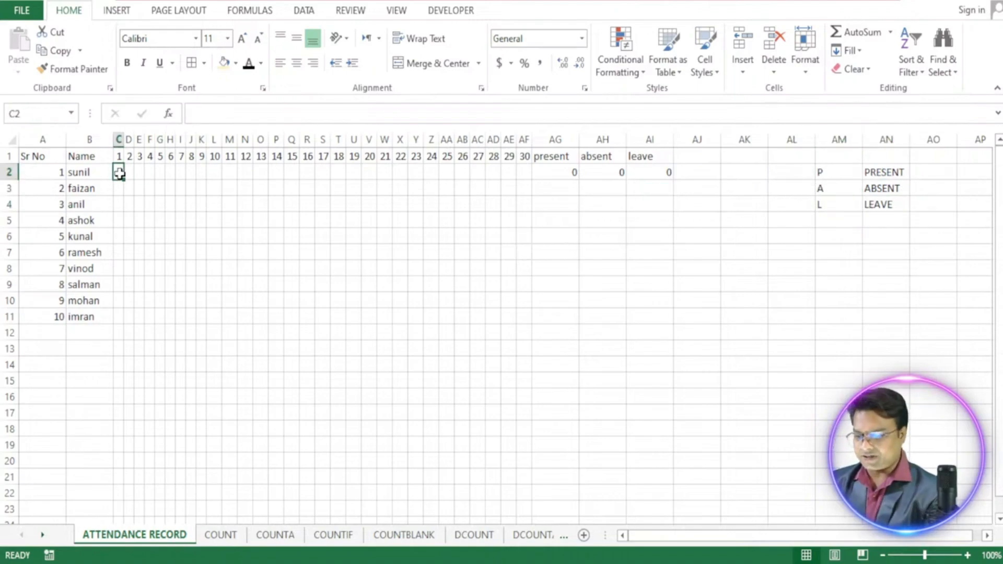
type("p")
key("Right")
key("Right")
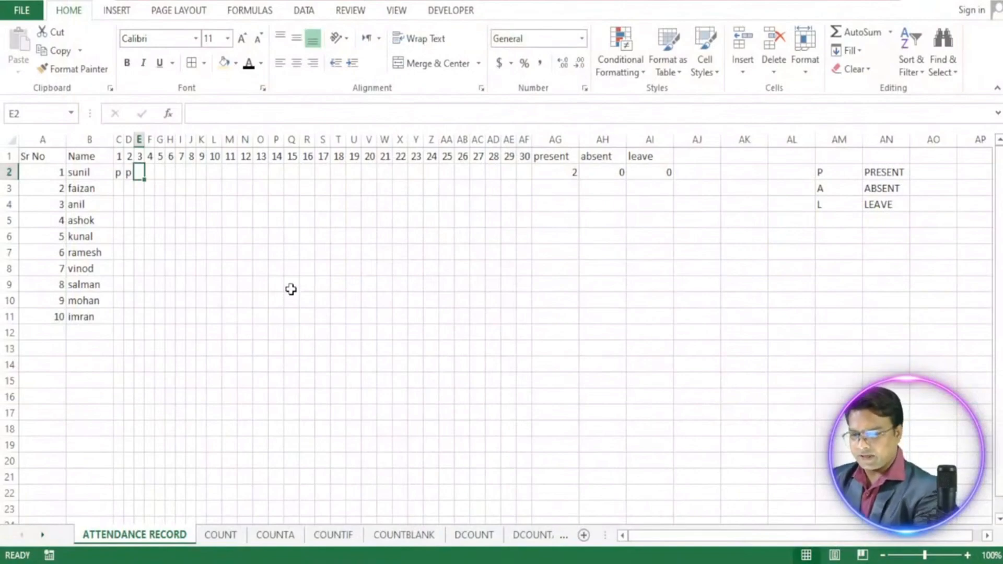
type("p")
left_click(151, 172)
type("p")
left_click(160, 173)
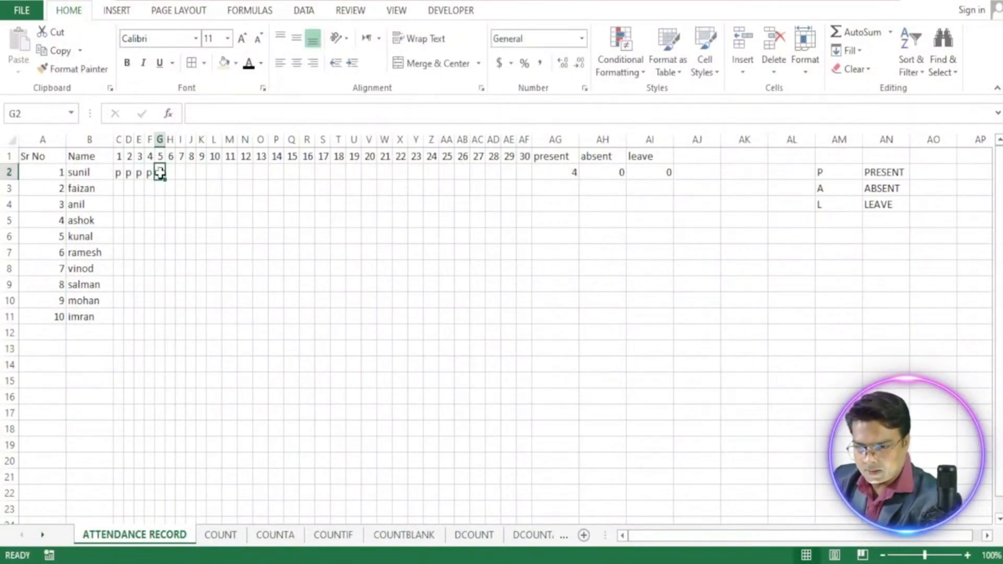
type("p")
left_click(130, 183)
left_click(159, 173)
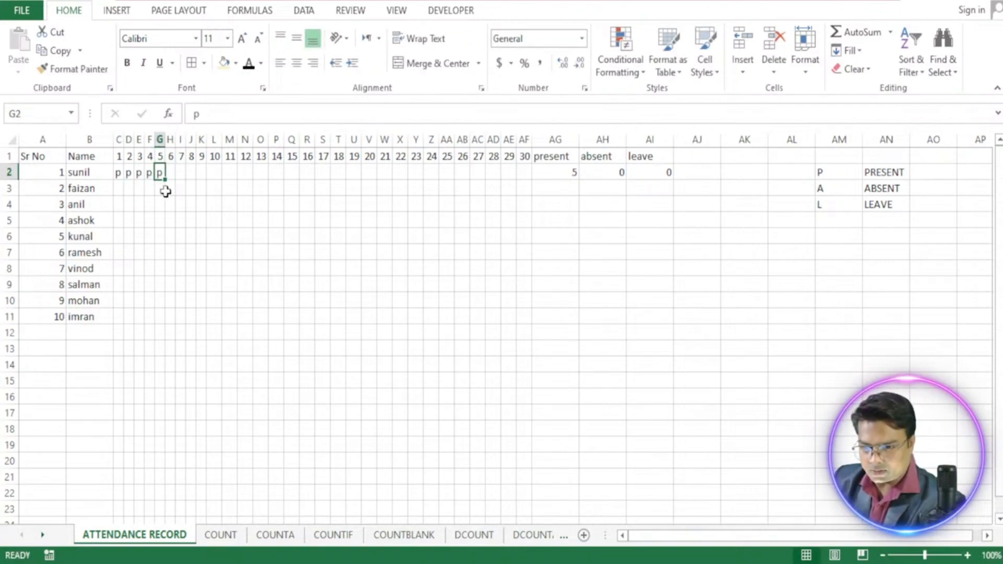
Fill the p in G2 across to AF2 so the first student is marked through day 30.
left_click_drag(165, 180, 524, 180)
left_click(427, 267)
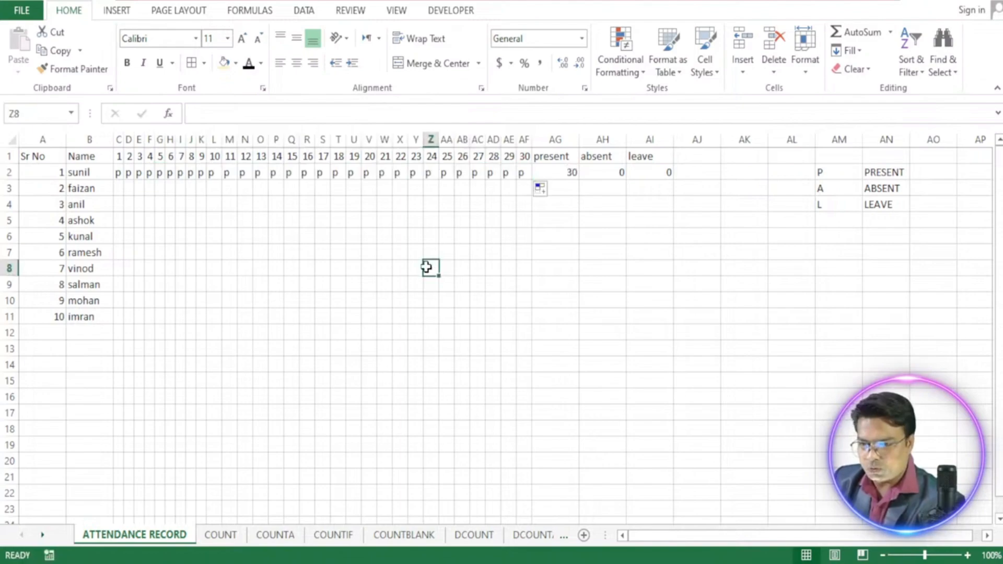
left_click(385, 173)
left_click(412, 171)
left_click(447, 173)
left_click(463, 172)
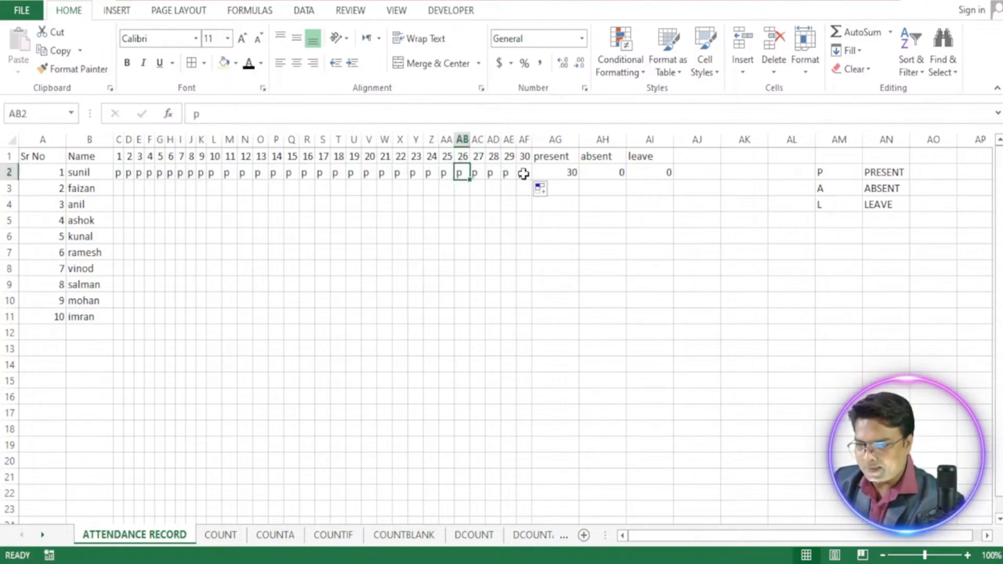
Mark the first student absent by entering a for days 10 and 21 in L2 and W2.
left_click(212, 172)
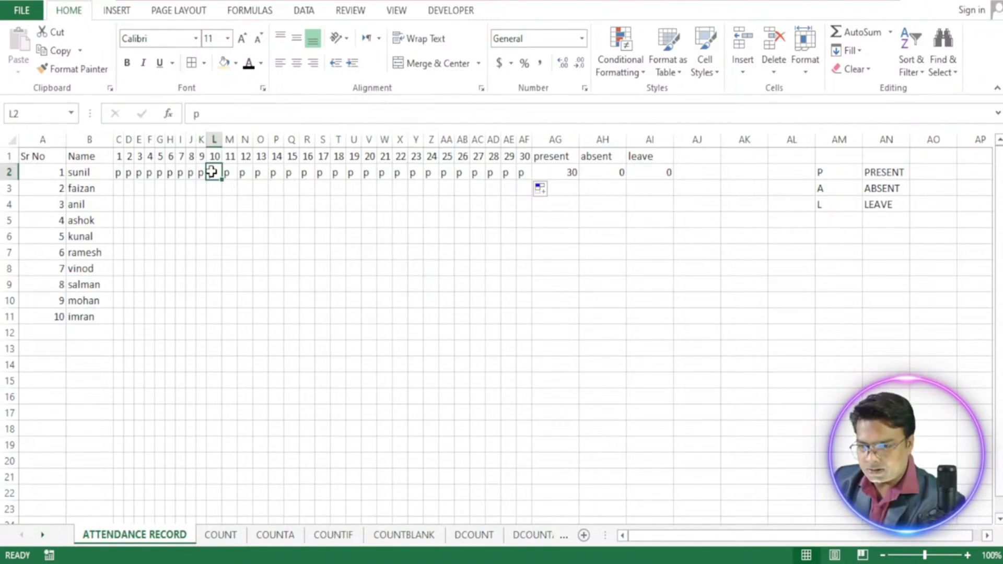
type("a")
left_click(220, 210)
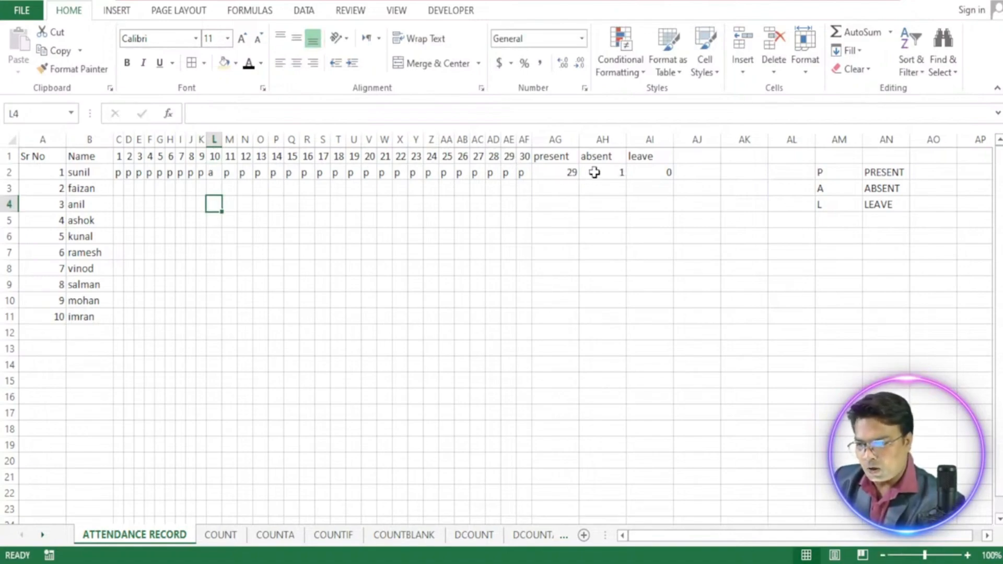
left_click(387, 176)
type("a")
left_click(390, 219)
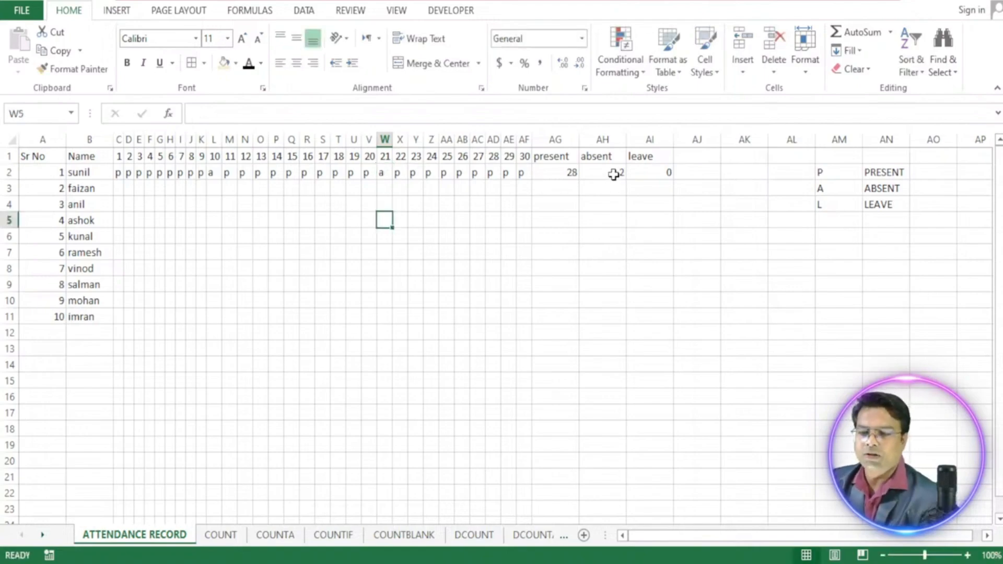
Mark the first student on leave by entering l for days 25 and 14 in AA2 and P2.
left_click(444, 173)
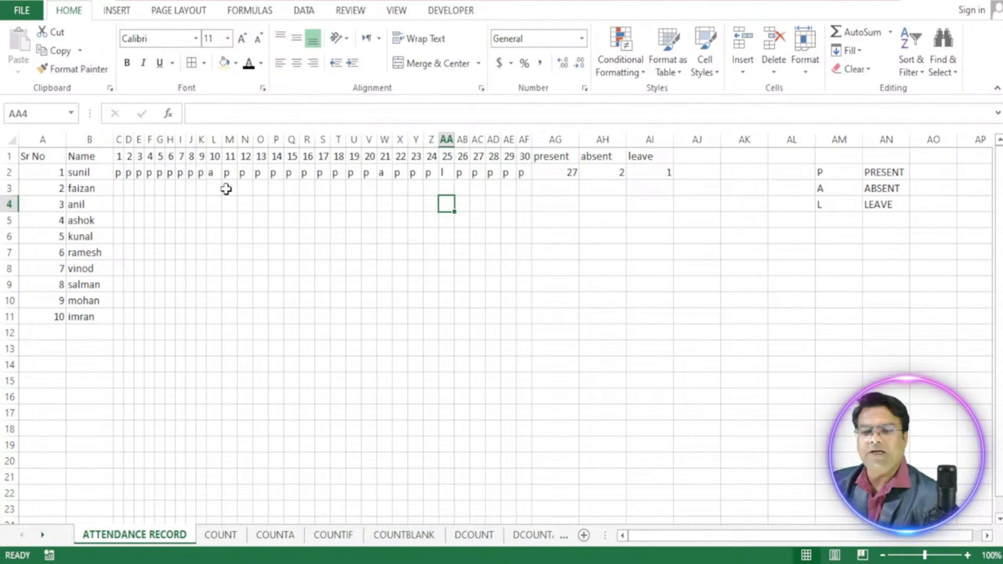
left_click(275, 172)
type("l")
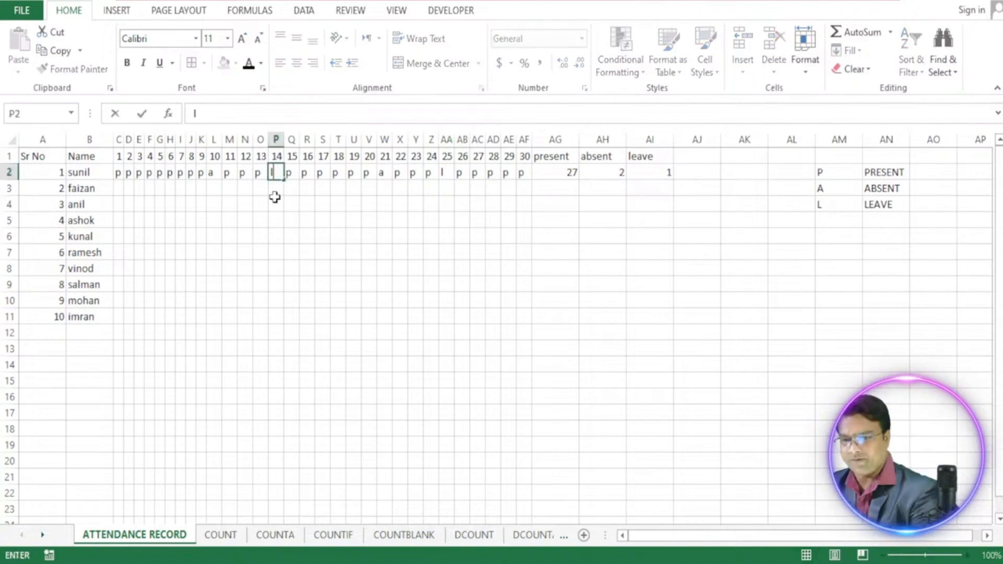
left_click(119, 186)
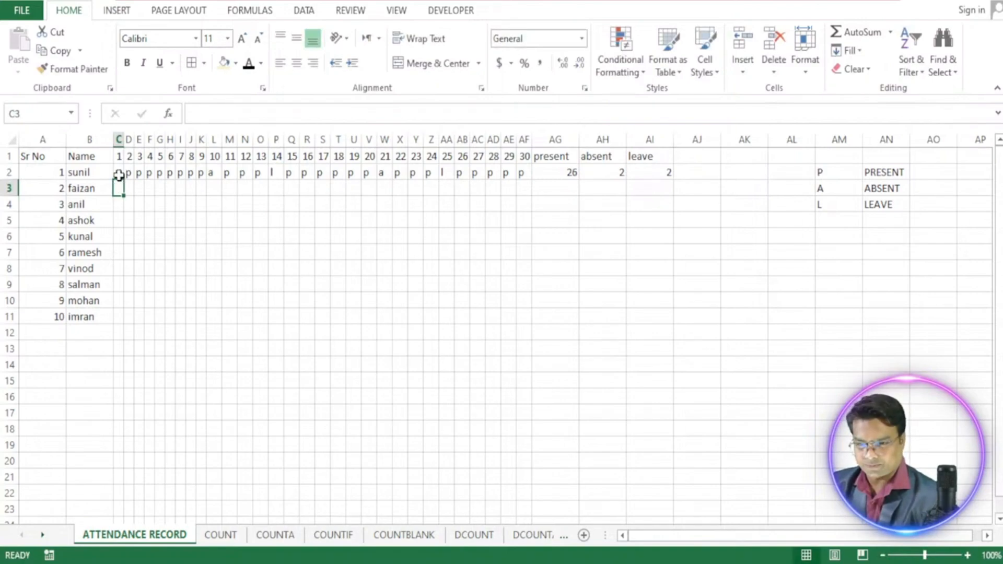
Copy the p in C2 down to C11 and across to AF11, marking the other nine students present for all 30 days.
left_click(119, 175)
left_click_drag(124, 180, 137, 317)
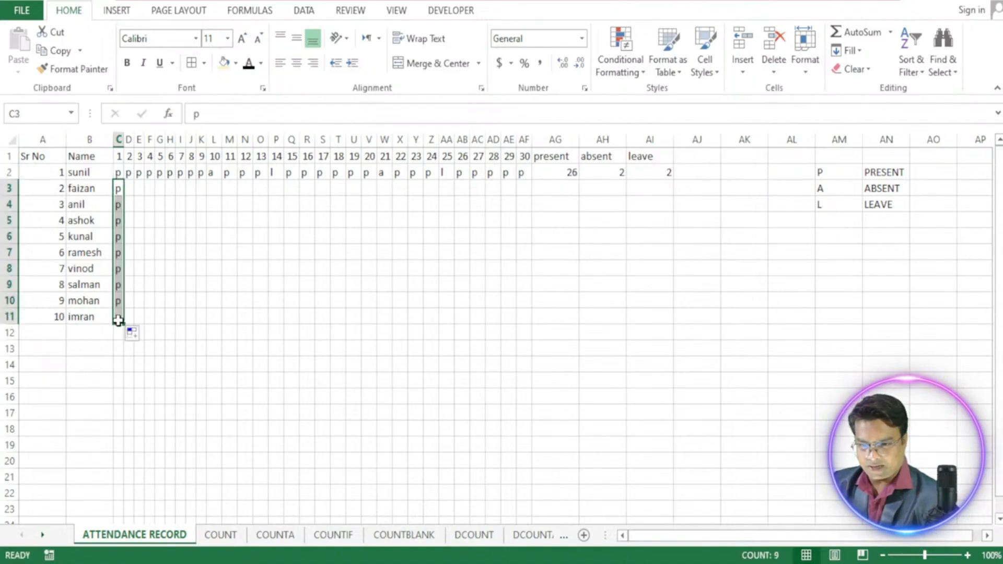
left_click_drag(125, 325, 525, 331)
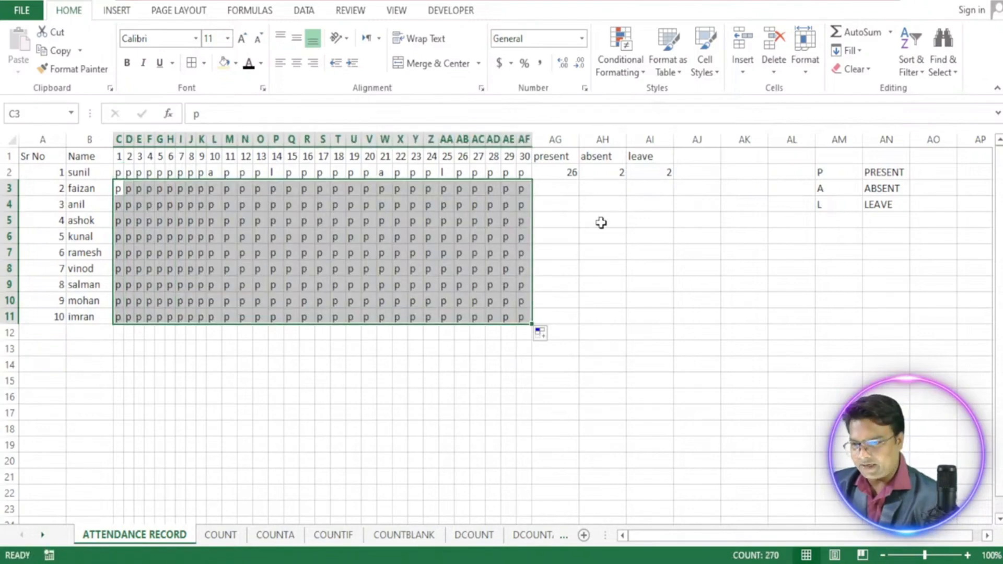
Copy the present, absent and leave COUNTIF formulas in AG2:AI2 down to row 11 for all students.
left_click(569, 172)
left_click_drag(578, 180, 574, 319)
left_click(606, 173)
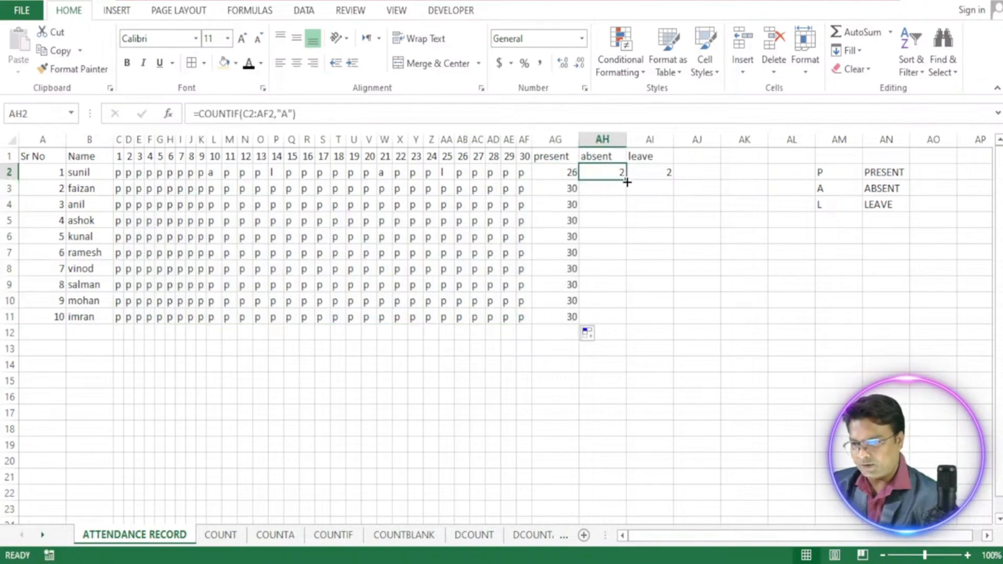
double_click(627, 182)
left_click(659, 174)
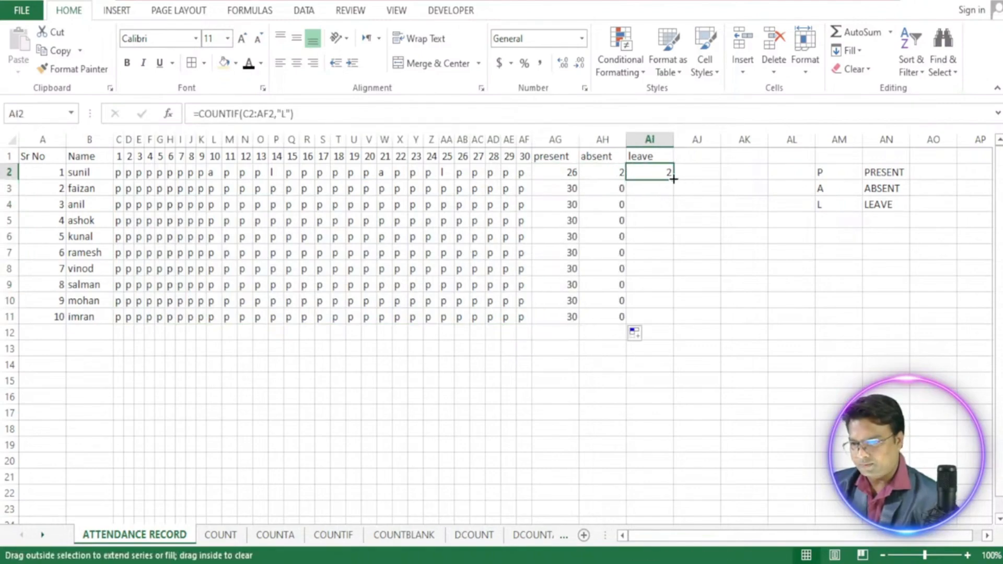
double_click(674, 180)
left_click(461, 355)
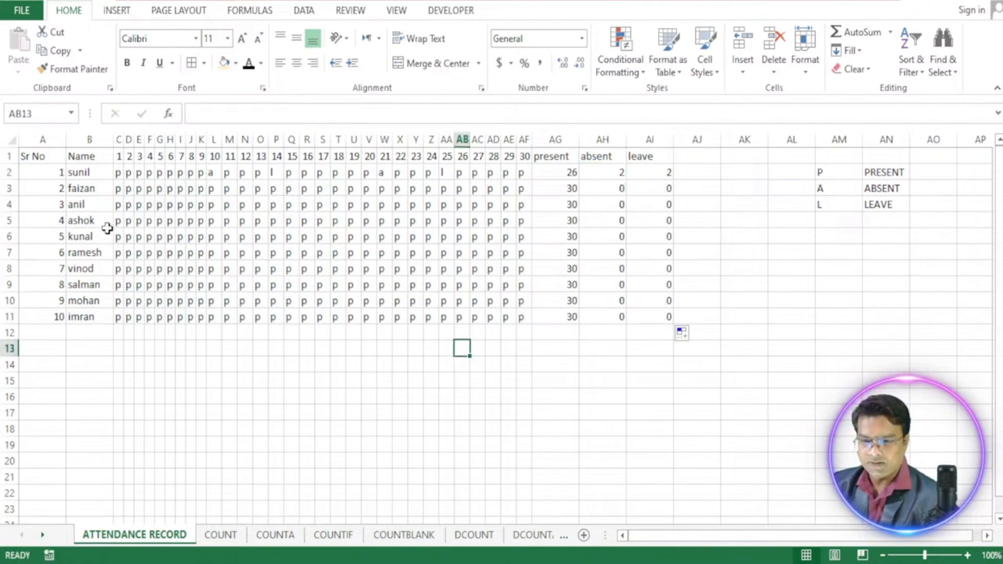
Review the attendance grid C2:AF11 and the range and criteria of the COUNTIF formulas in AG2:AI2.
left_click(139, 206)
left_click(155, 192)
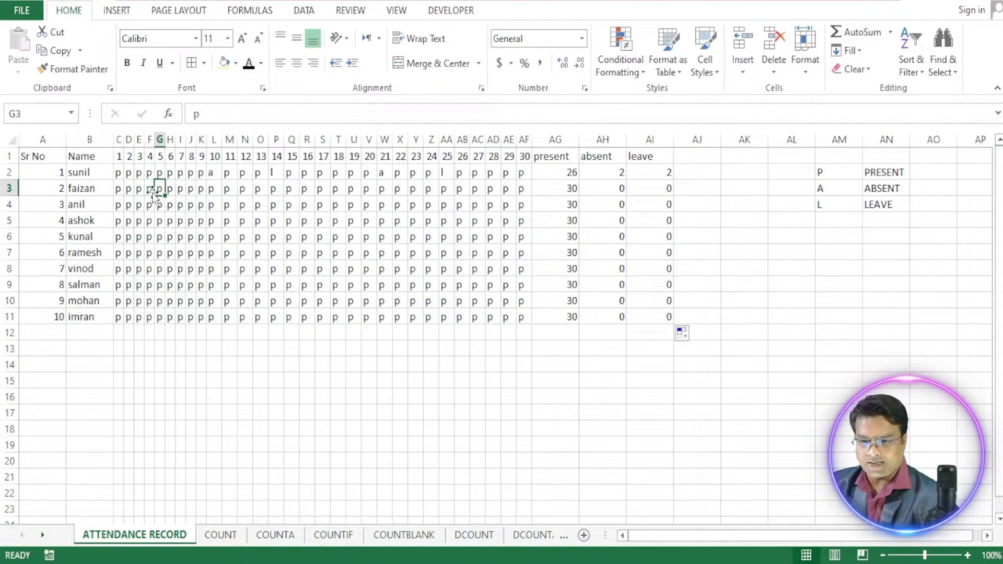
left_click_drag(118, 172, 520, 316)
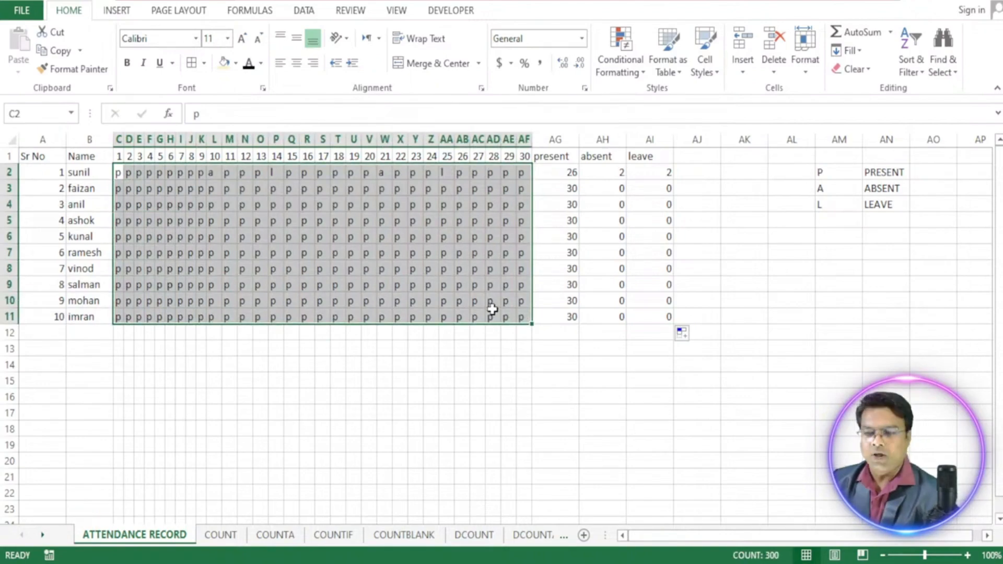
left_click(572, 172)
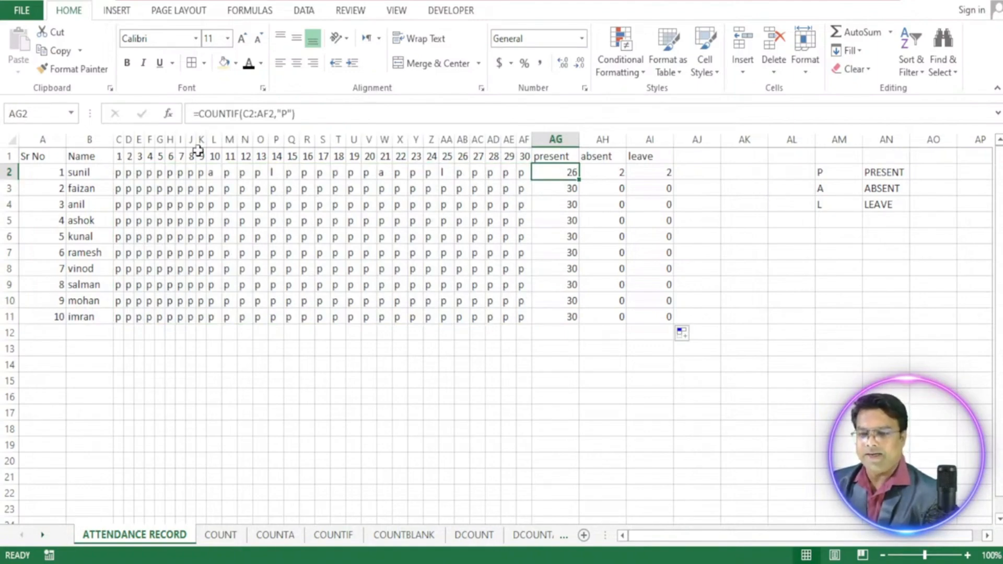
left_click(254, 112)
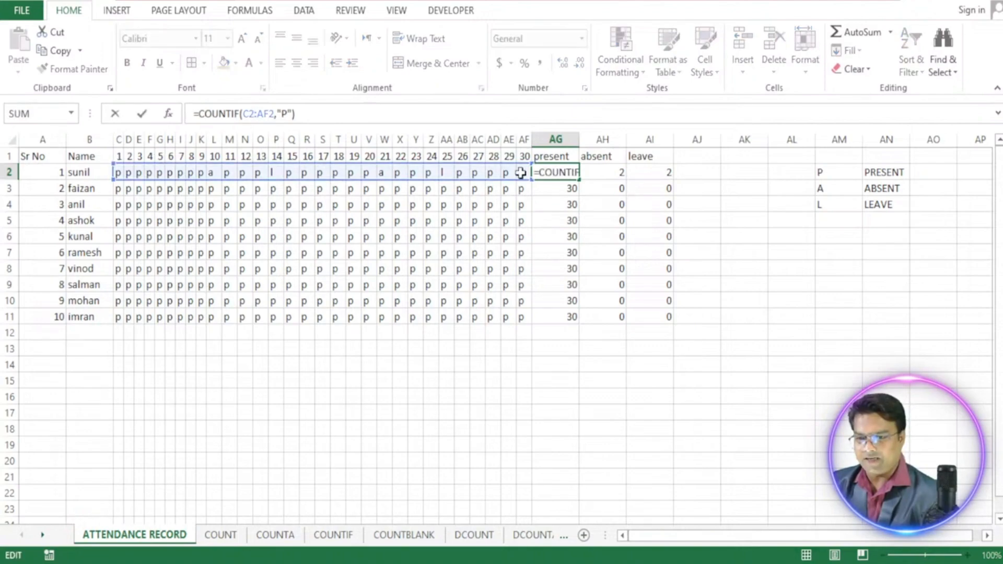
left_click(291, 114)
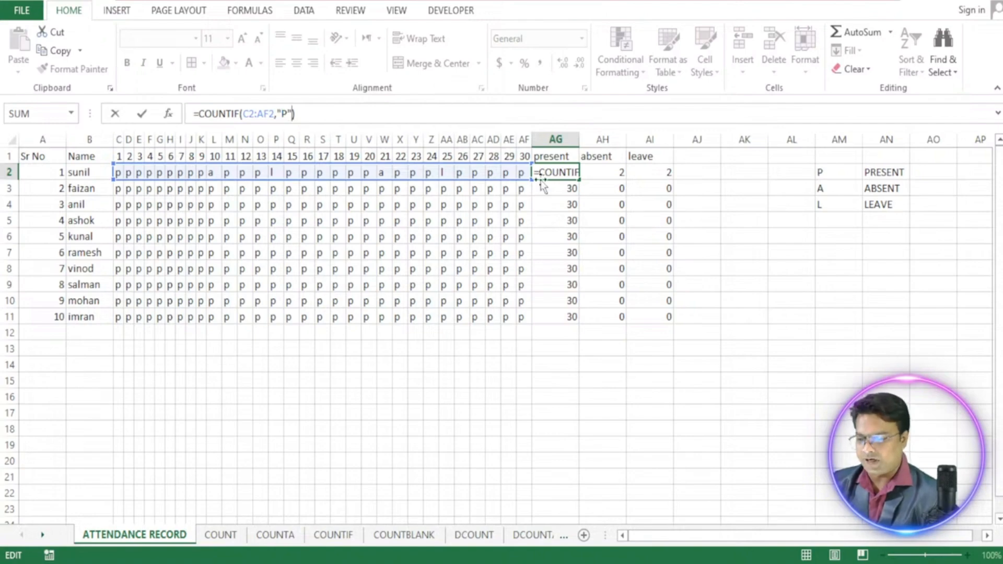
key("Return")
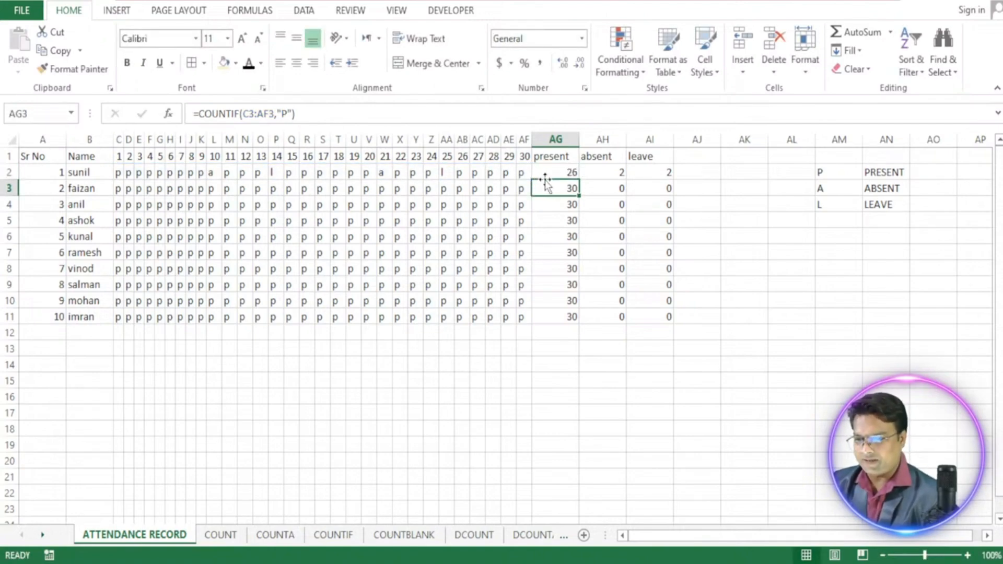
left_click(609, 172)
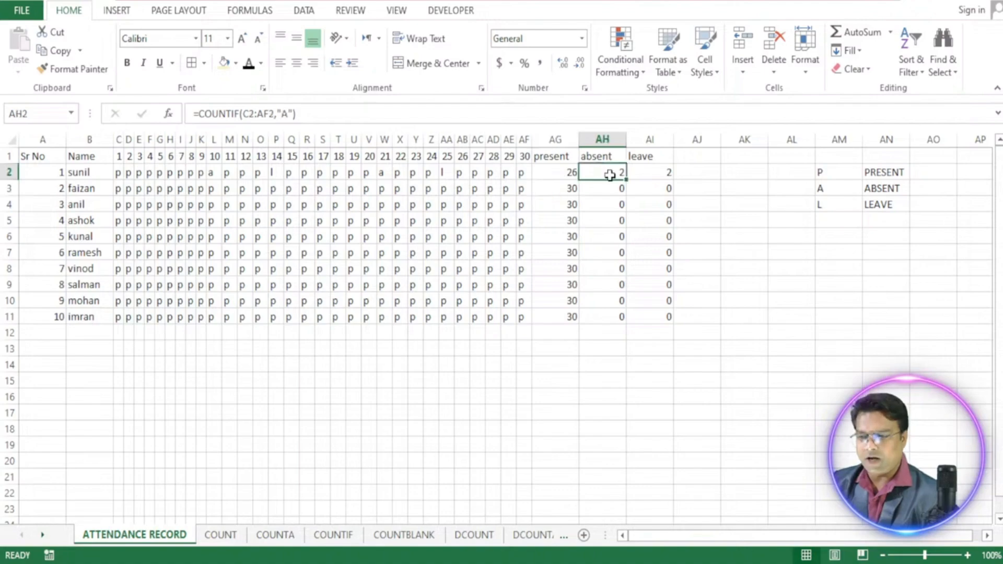
left_click(650, 173)
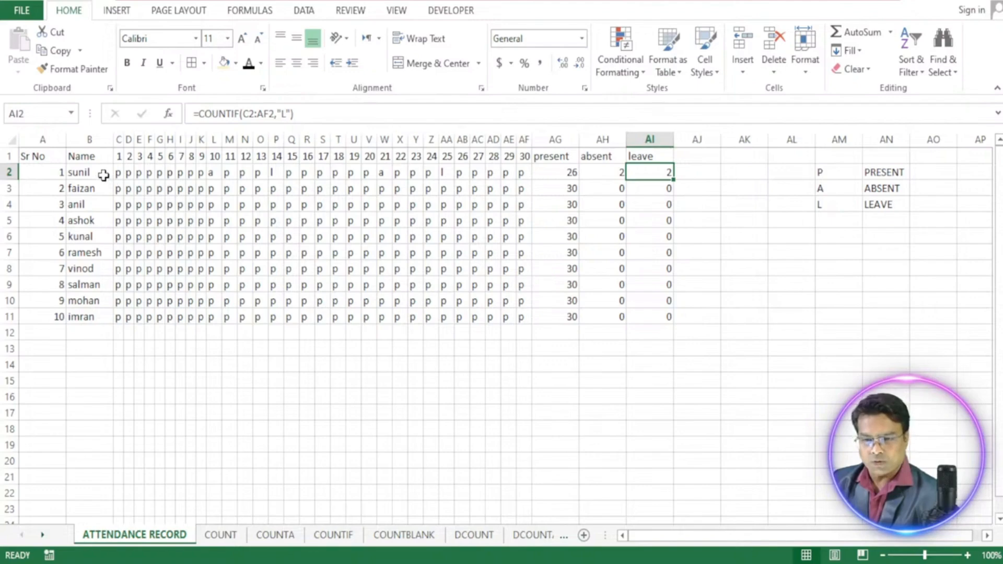
left_click_drag(117, 172, 524, 318)
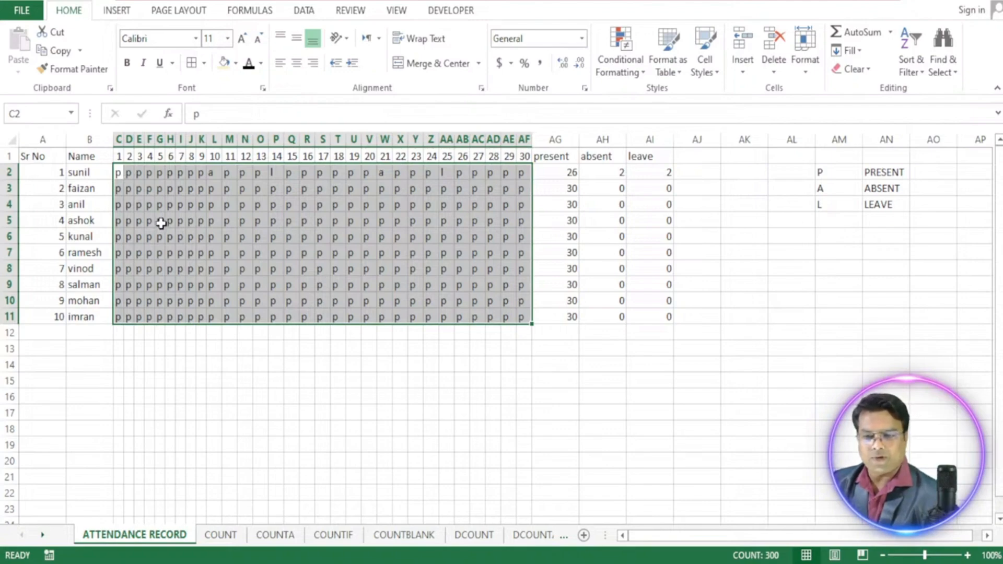
Mark the second student absent by entering a in row 3 for days 5, 12, 20 and 26.
left_click(159, 188)
type("a")
left_click(242, 188)
type("a")
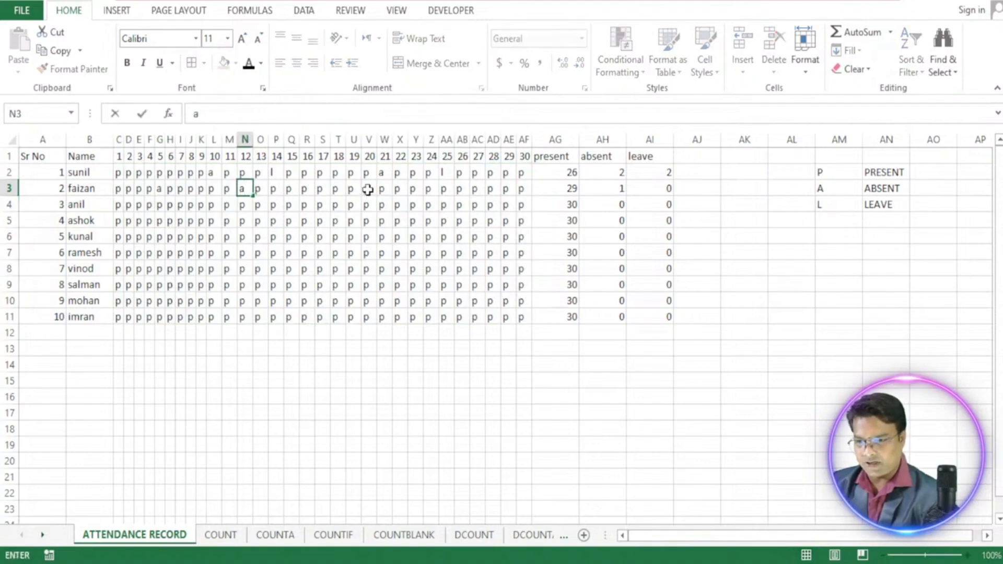
left_click(368, 190)
type("a")
left_click(459, 188)
type("a")
Mark the second student on leave by entering l in row 3 for days 10, 17, 24 and 28.
left_click(214, 190)
type("l")
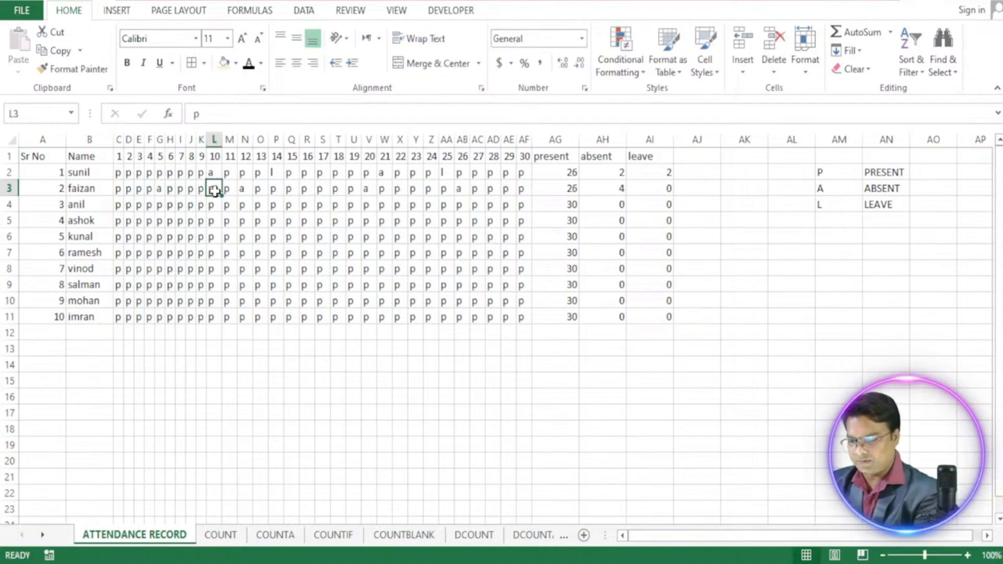
left_click(322, 189)
type("l")
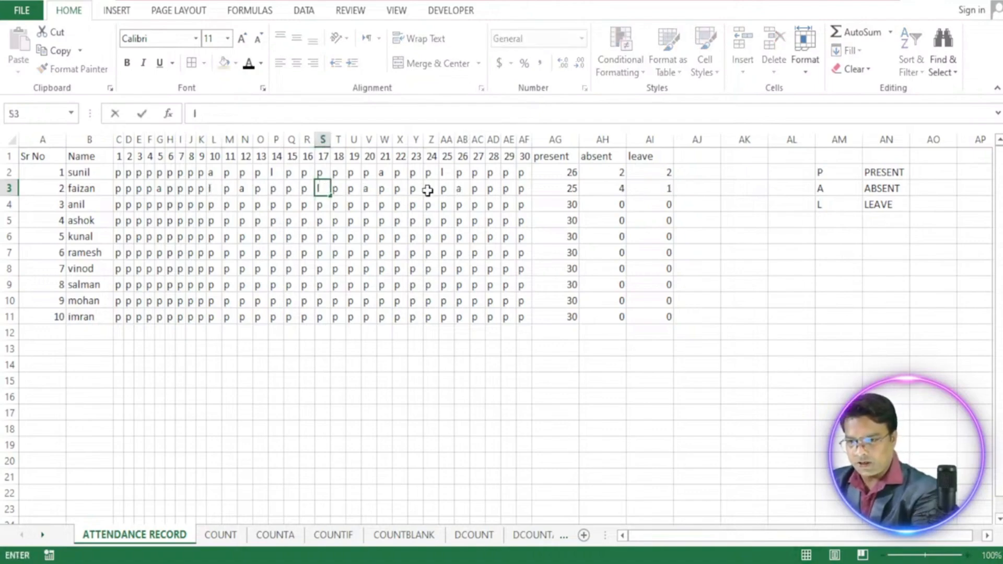
left_click(430, 188)
type("l")
left_click(493, 189)
type("l")
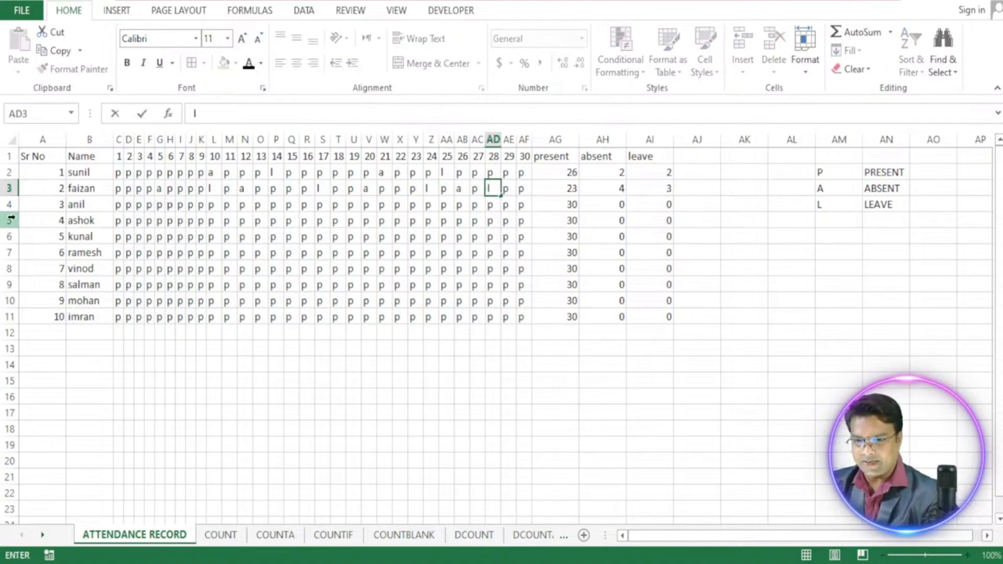
In row 4, mark the third student absent with a on days 1, 9, 12, 15 and 21, and on leave with l on day 25.
left_click(120, 207)
type("a")
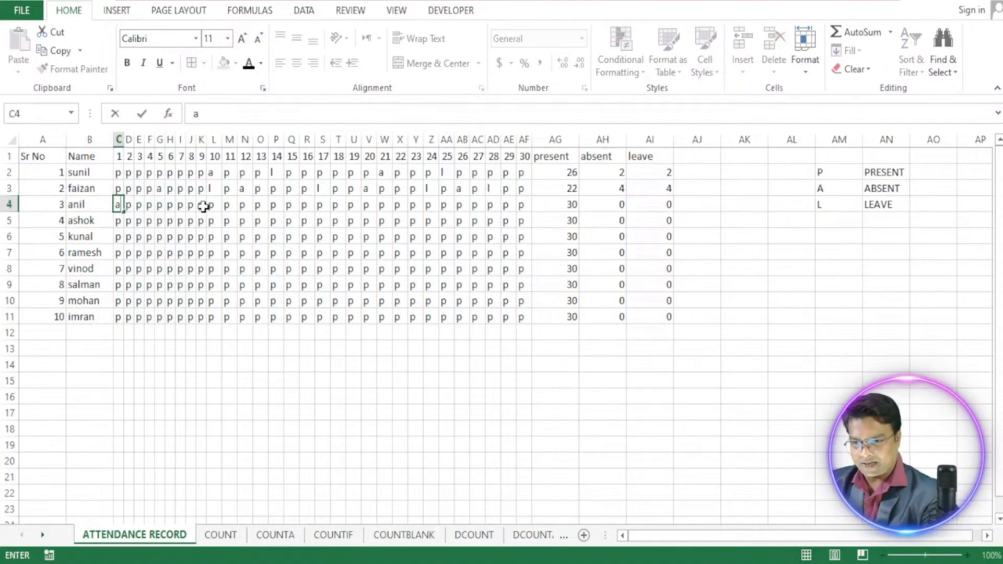
left_click(202, 205)
type("a")
left_click(247, 208)
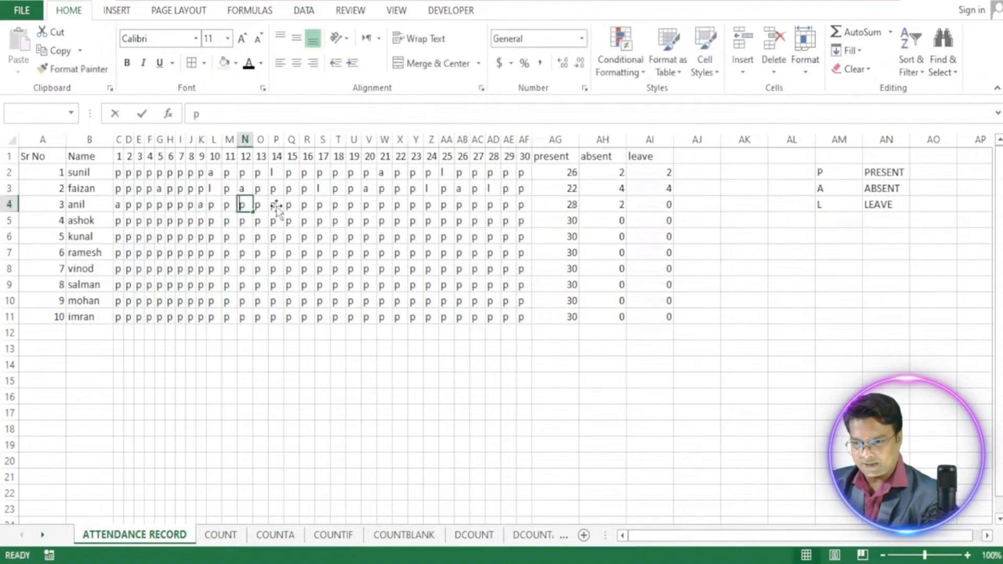
type("a")
left_click(291, 205)
type("a")
left_click(385, 205)
type("a")
left_click(445, 207)
type("l")
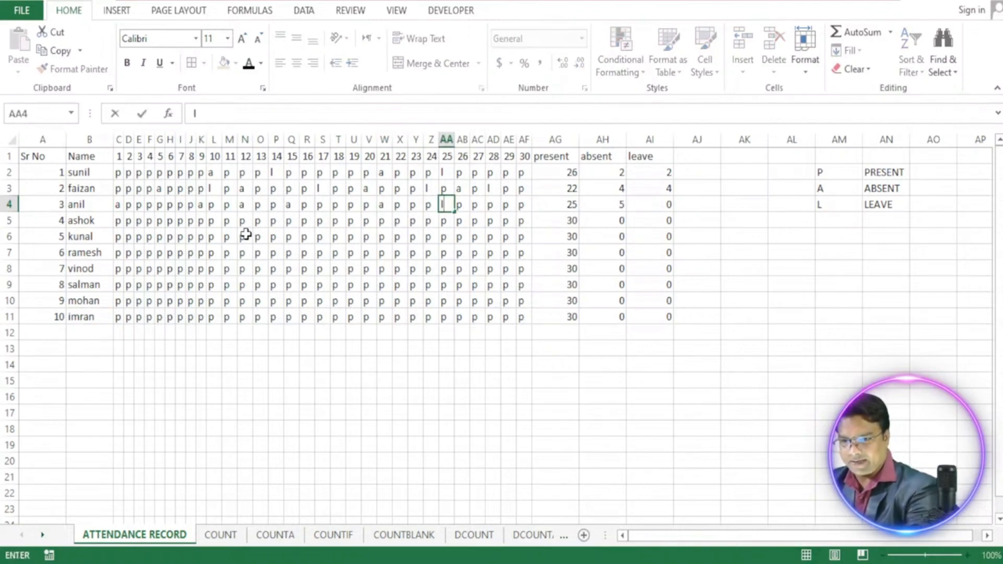
Mark leave days for the remaining students by entering l in O5, U6, U8, O9, I8, I7, L10, Q6 and R11.
left_click(259, 221)
type("l")
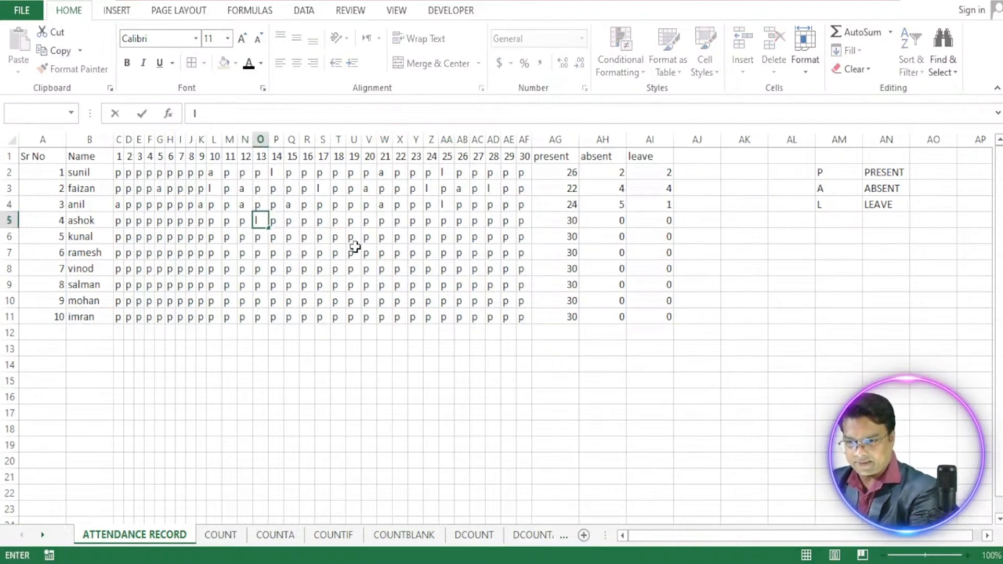
left_click(349, 236)
type("l")
left_click(350, 268)
type("l")
left_click(257, 285)
type("l")
left_click(180, 268)
type("l")
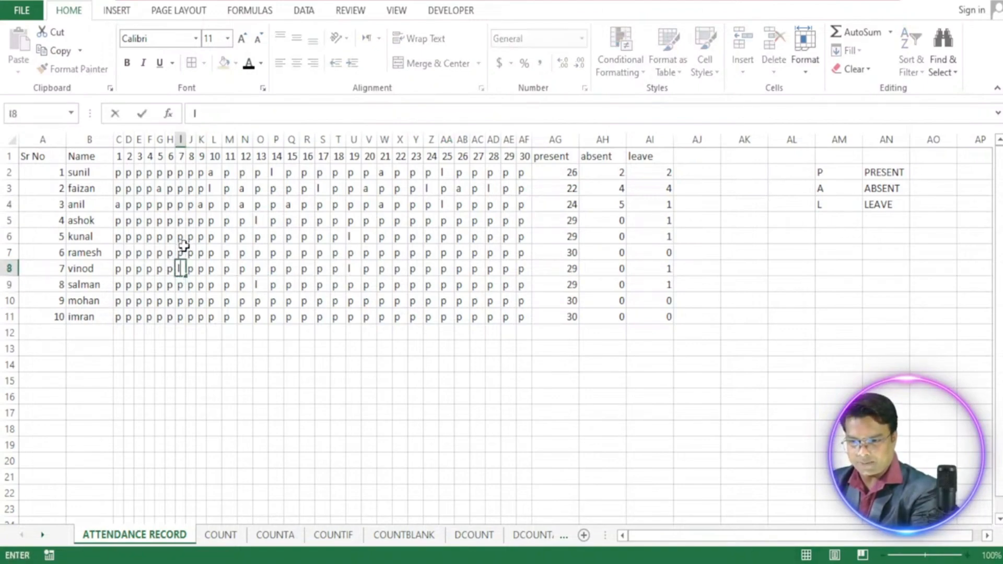
left_click(180, 252)
type("l")
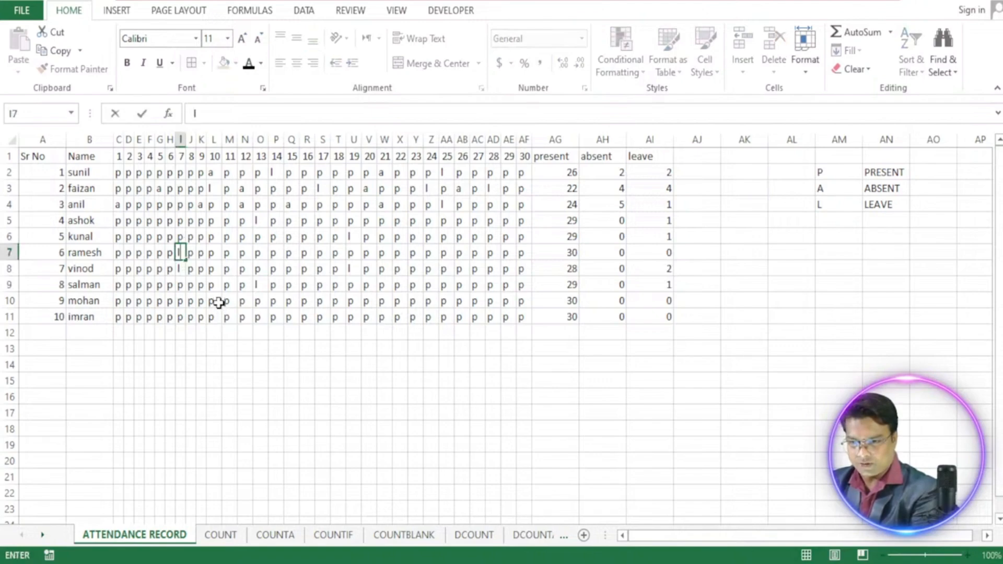
left_click(214, 301)
type("l")
left_click(291, 241)
type("l")
left_click(307, 316)
type("l")
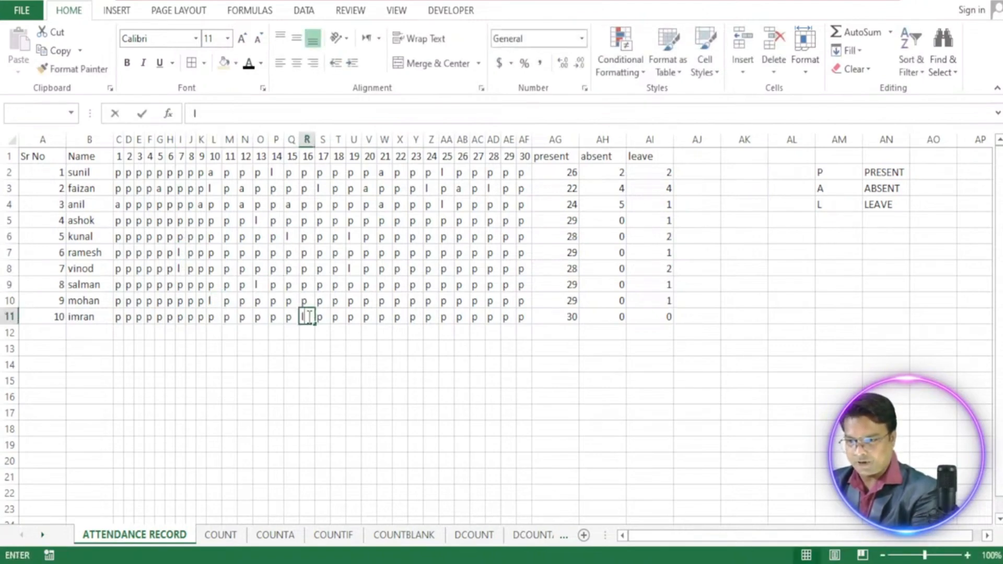
left_click(367, 317)
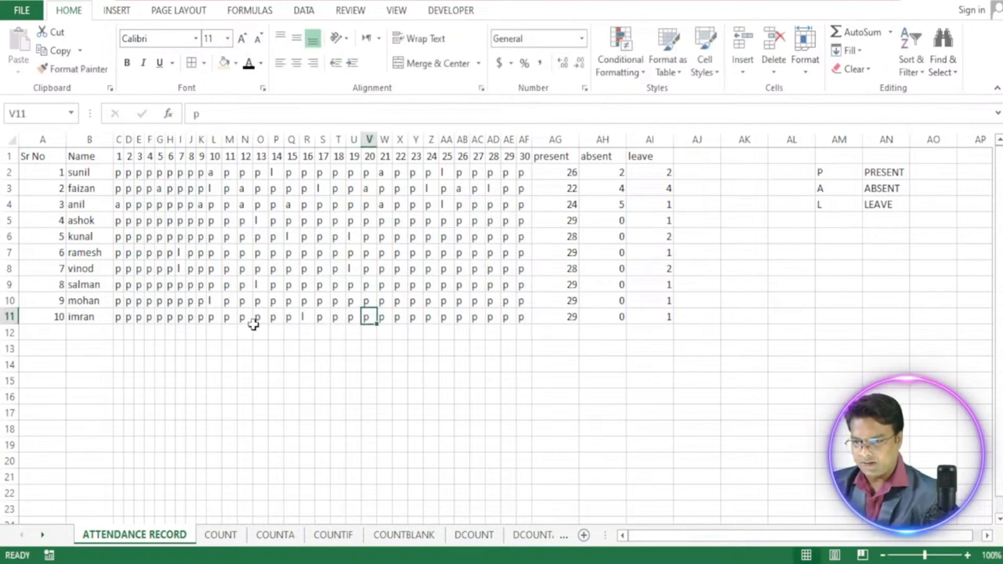
Mark absences for the remaining students by entering a in J11, K9, F8, K6, AA8, AD10, AE8 and AE6.
left_click(193, 320)
type("a")
left_click(205, 293)
type("a")
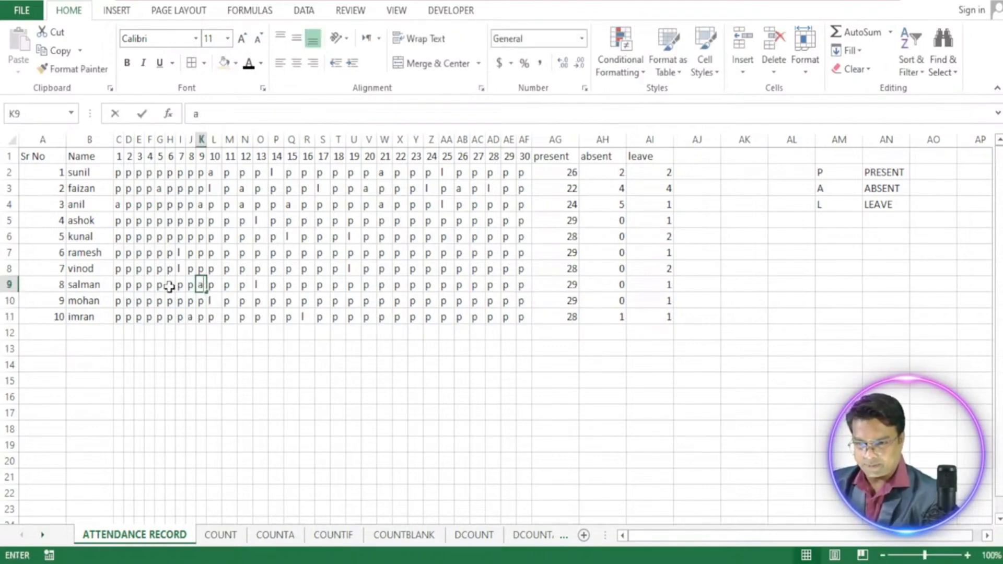
left_click(149, 268)
type("a")
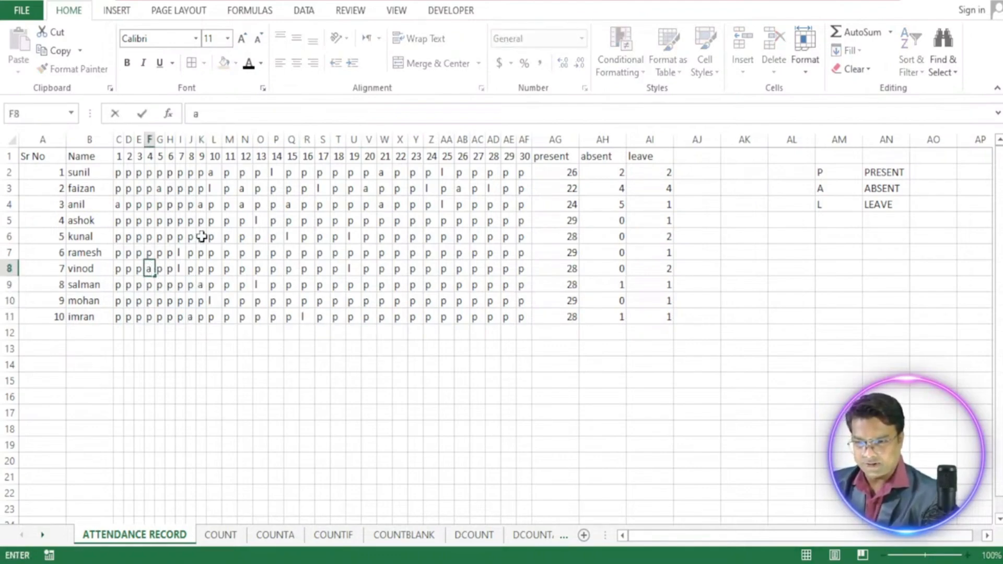
left_click(202, 237)
type("a")
left_click(440, 270)
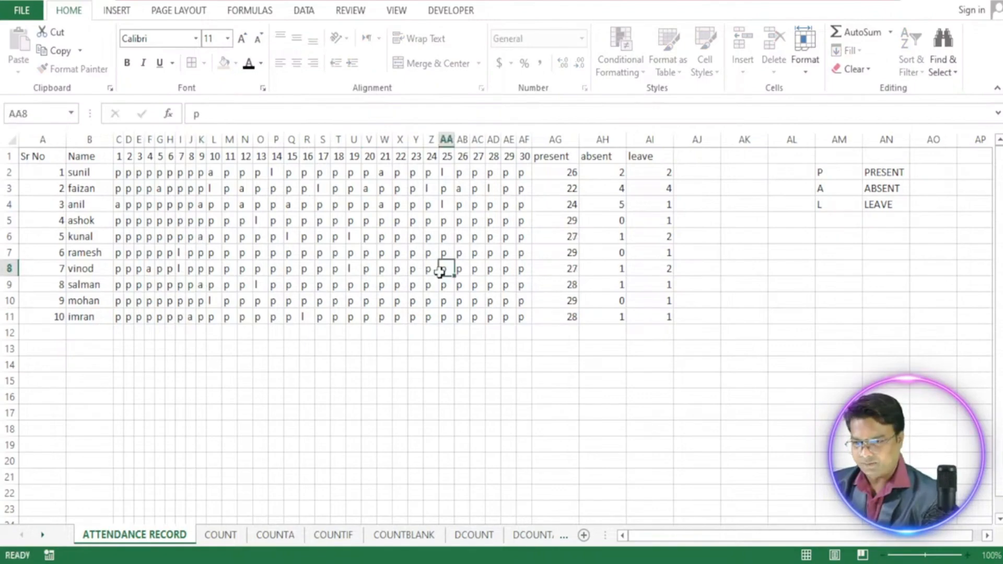
type("a")
left_click(490, 301)
type("a")
left_click(506, 269)
type("a")
left_click(507, 239)
type("a")
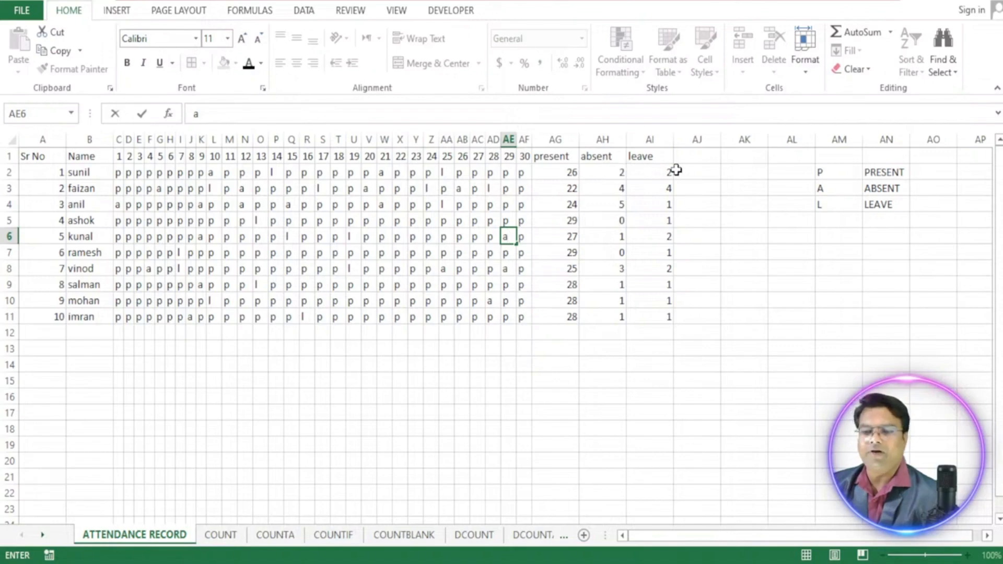
Add the column heading "paid days" in AJ1 beside the leave column.
left_click(703, 156)
type("p")
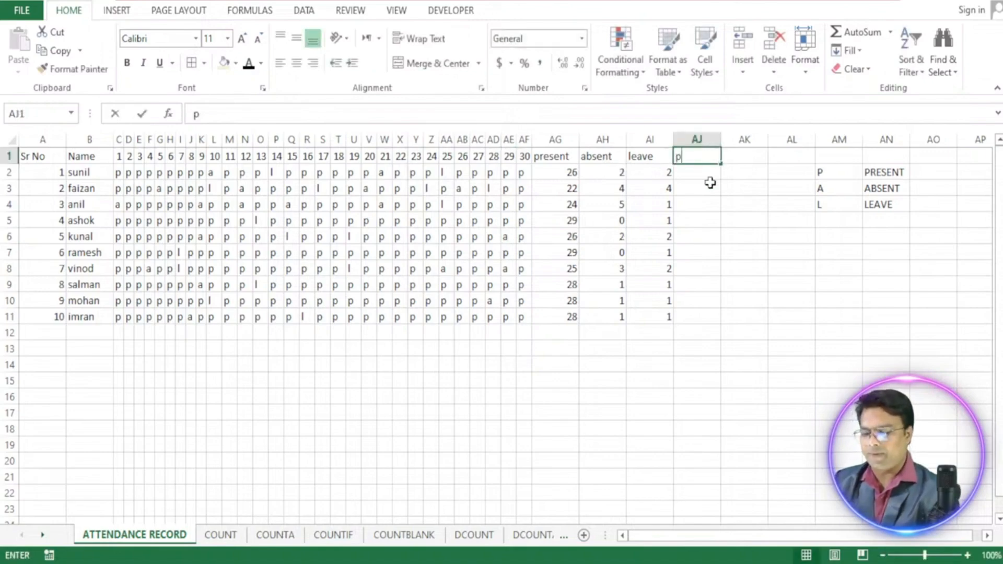
type("aid days")
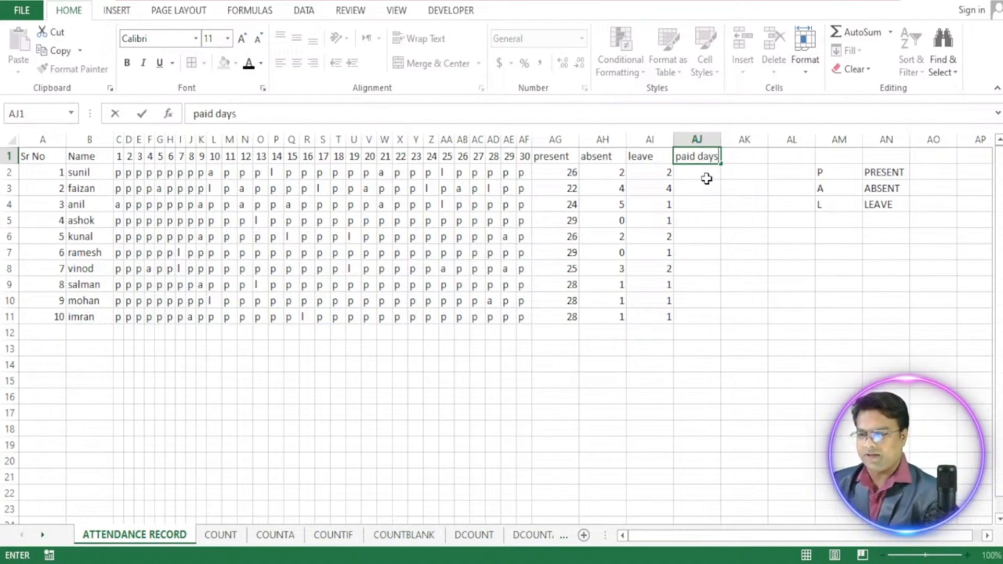
Calculate the first student's paid days in AJ2 by adding present and leave days with =AG2+AI2.
left_click(705, 175)
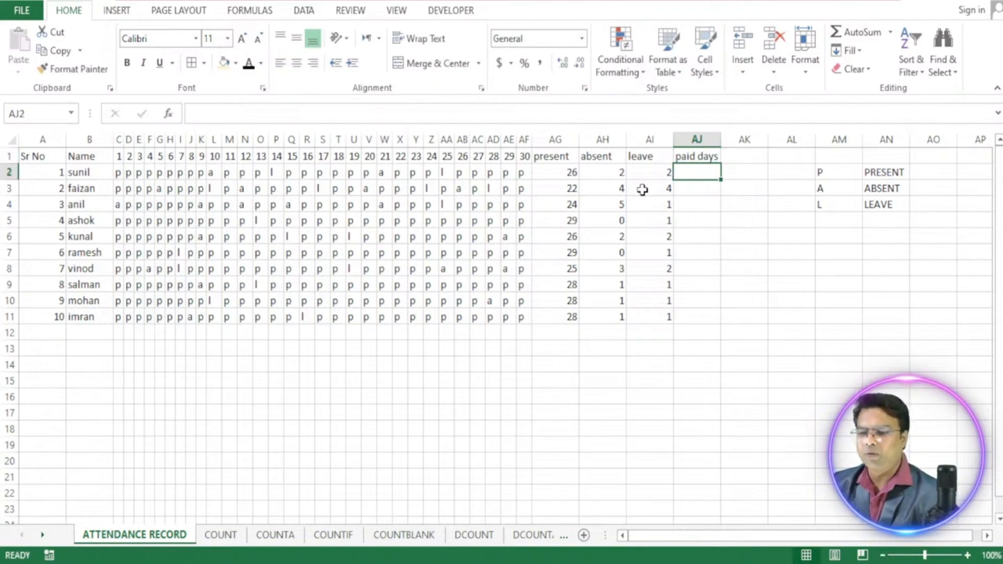
left_click(571, 175)
left_click(671, 172)
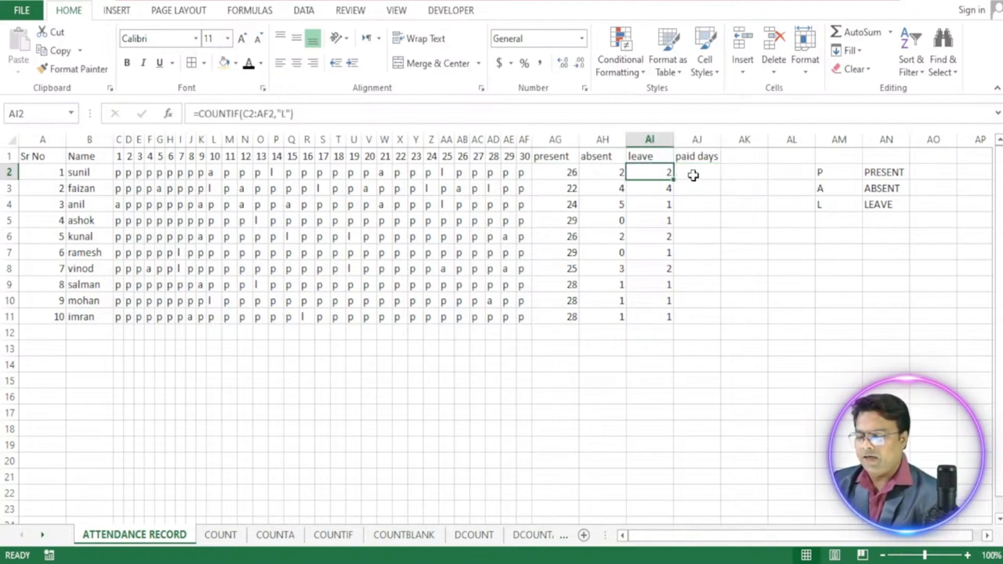
left_click(693, 175)
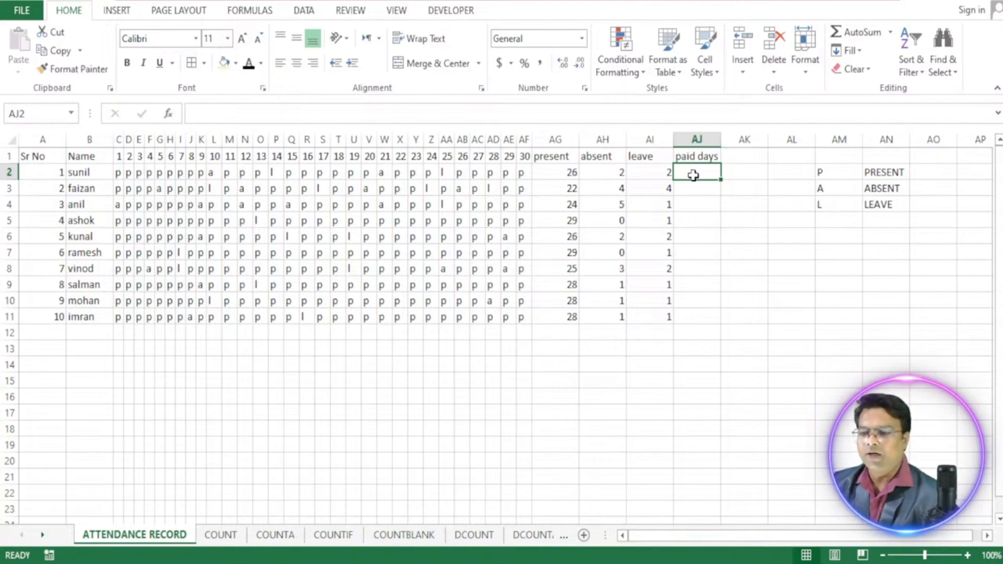
type("=")
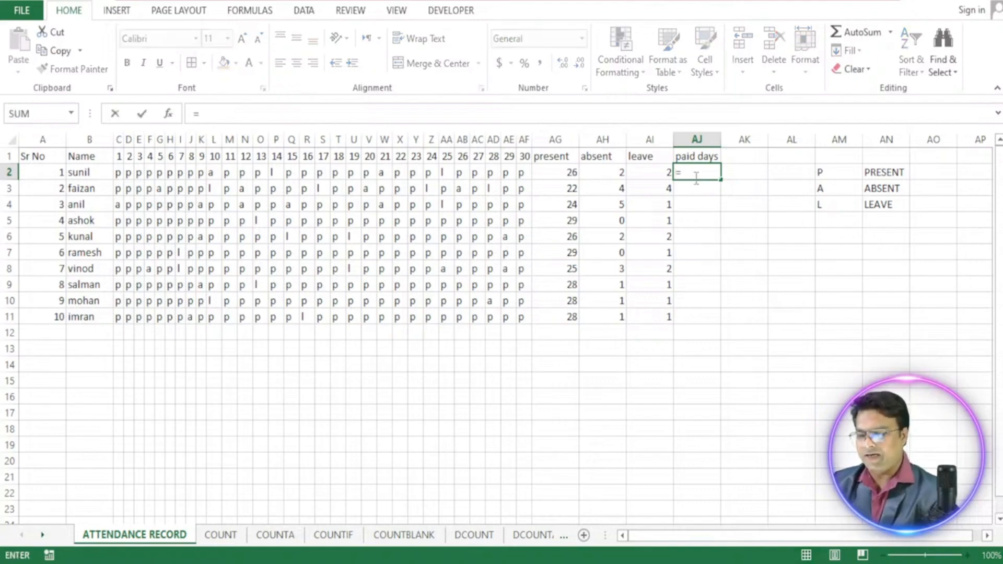
left_click(560, 174)
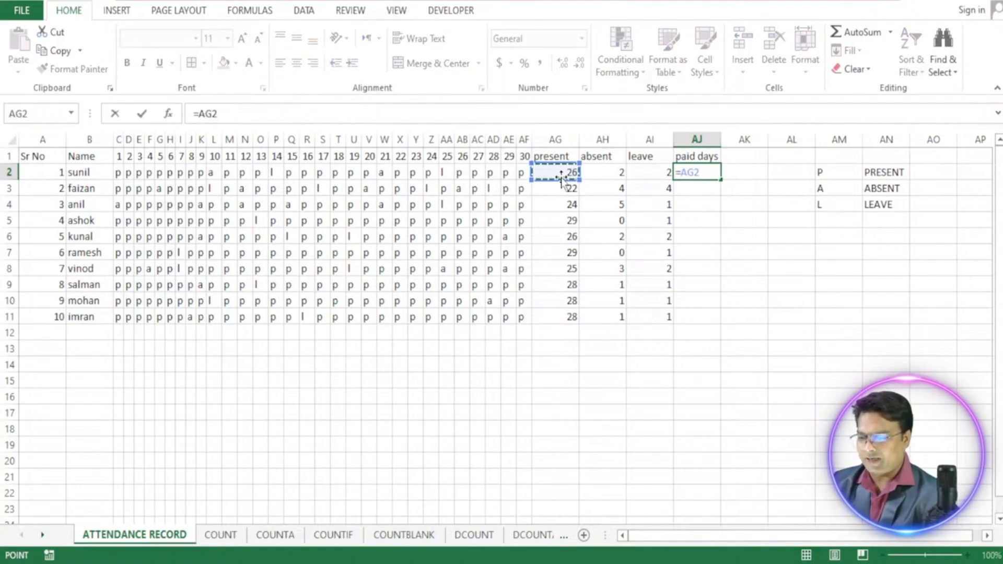
type("+")
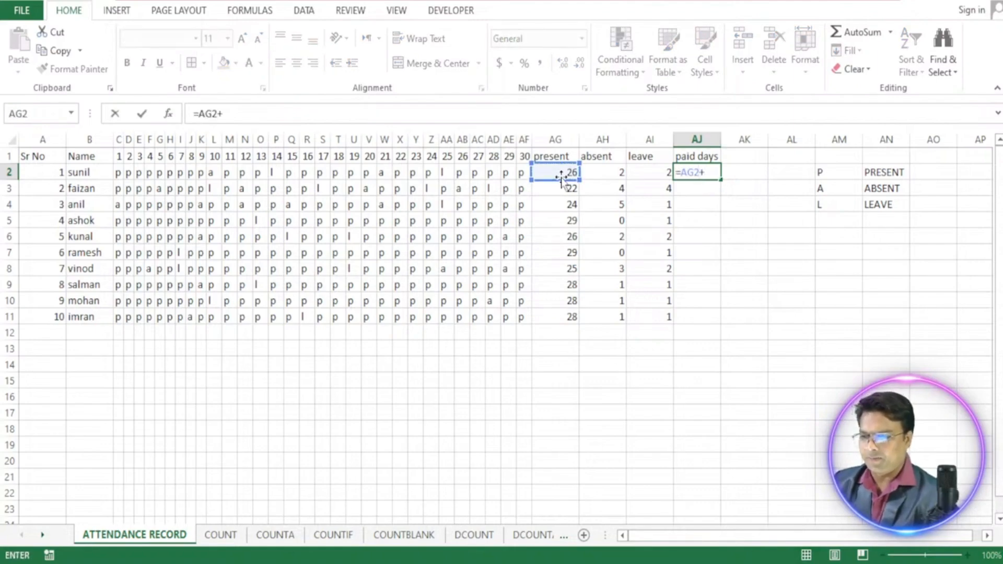
left_click(645, 175)
key("Return")
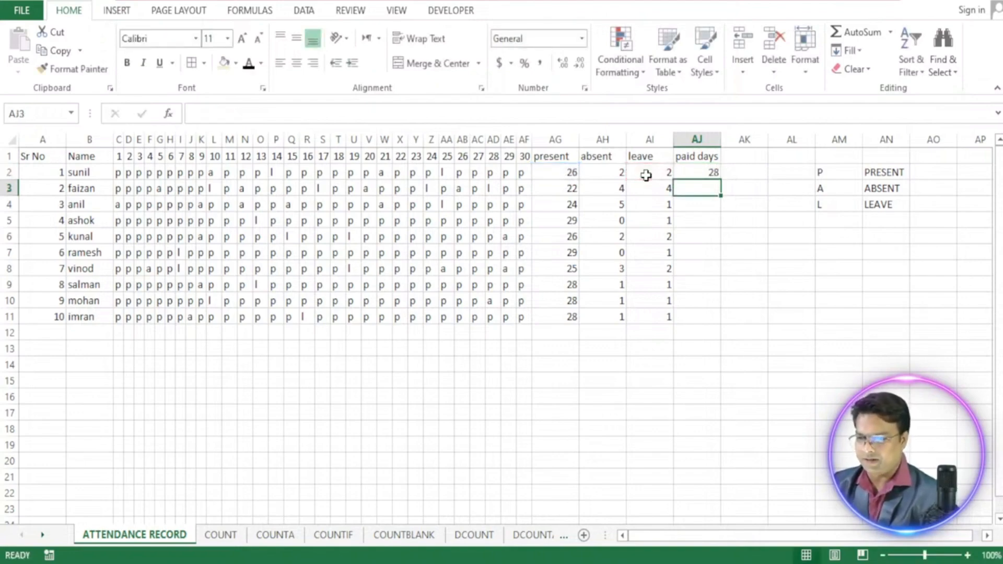
Copy the paid days formula in AJ2 down to AJ11 for all students.
left_click(691, 176)
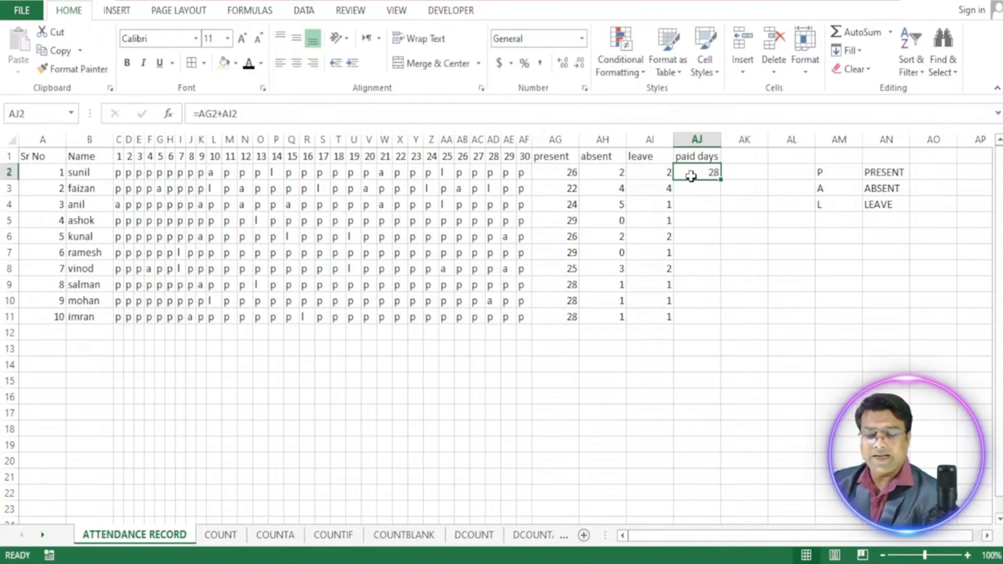
left_click_drag(723, 181, 711, 319)
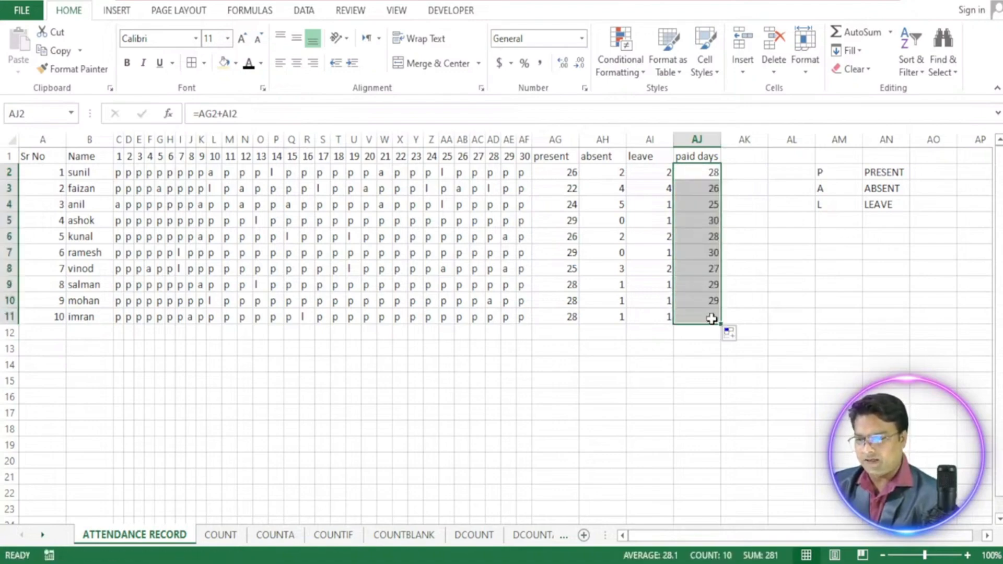
left_click(673, 362)
left_click_drag(686, 181, 687, 297)
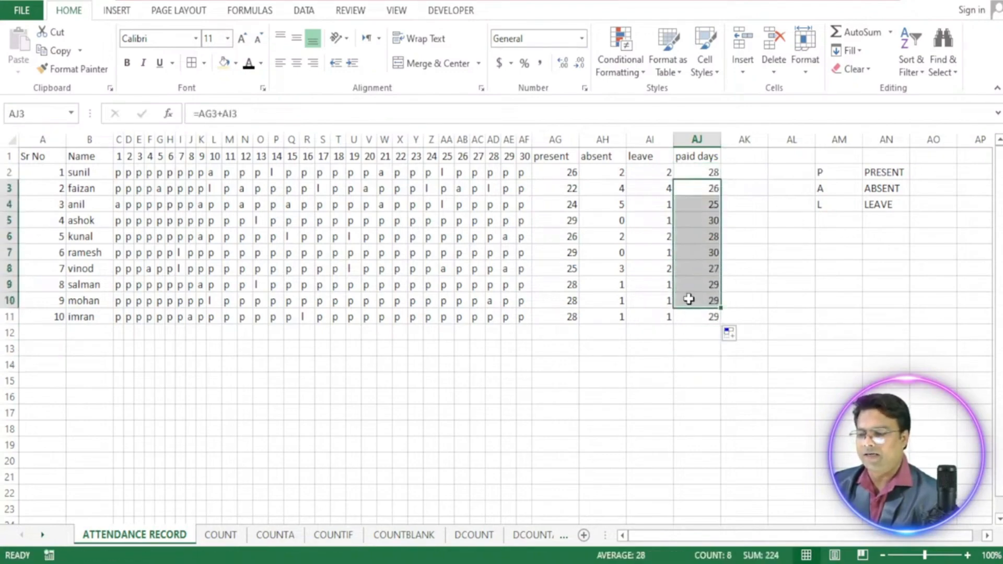
left_click(673, 373)
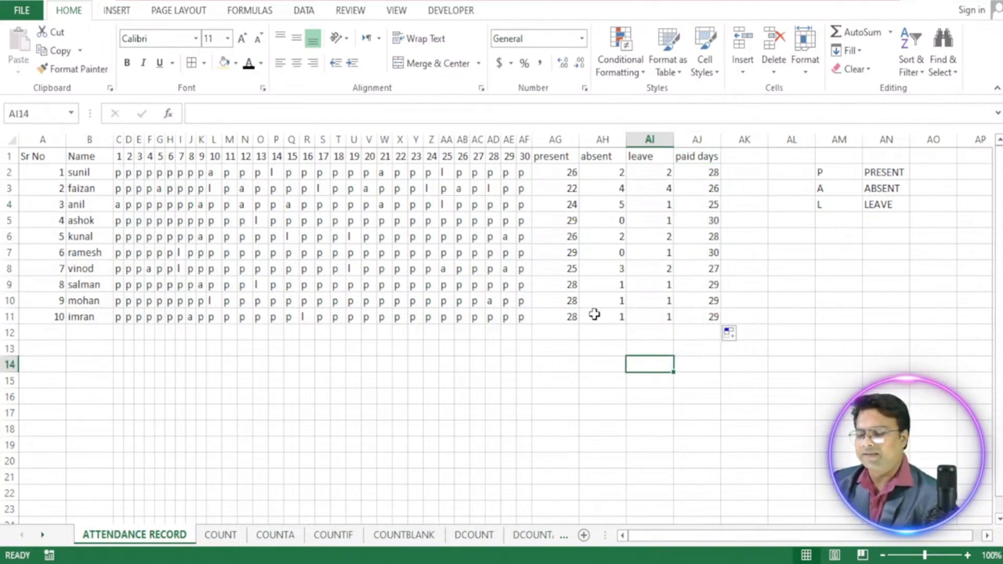
left_click(587, 377)
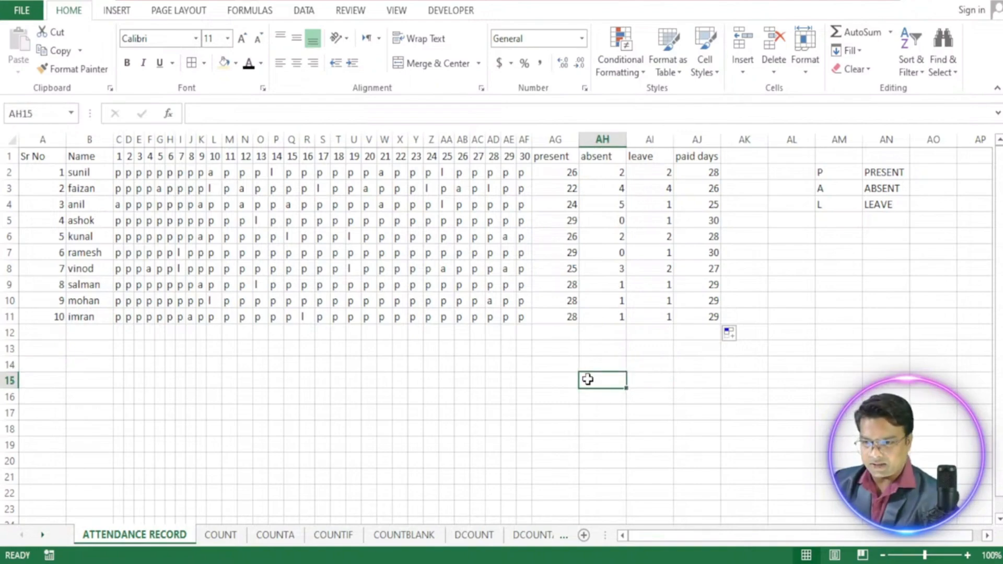
Apply conditional formatting to C2:AF11 so that every absent mark a appears in a bold red font.
left_click_drag(118, 172, 524, 316)
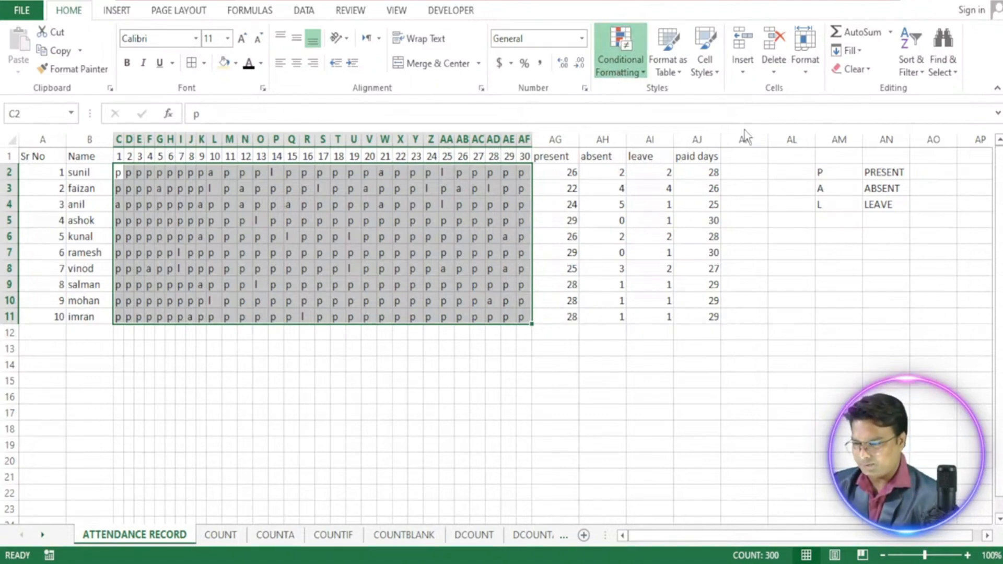
left_click(763, 238)
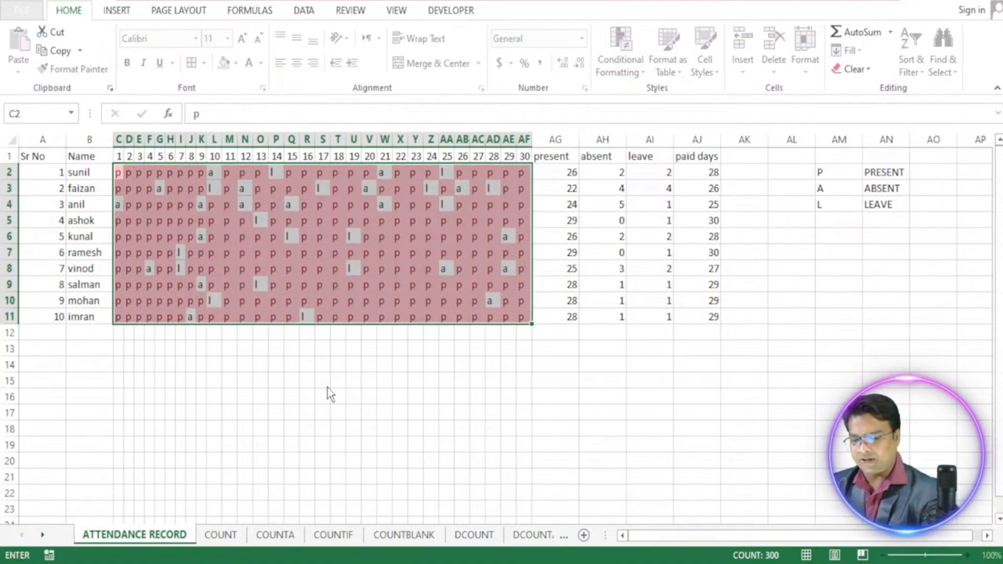
type("a")
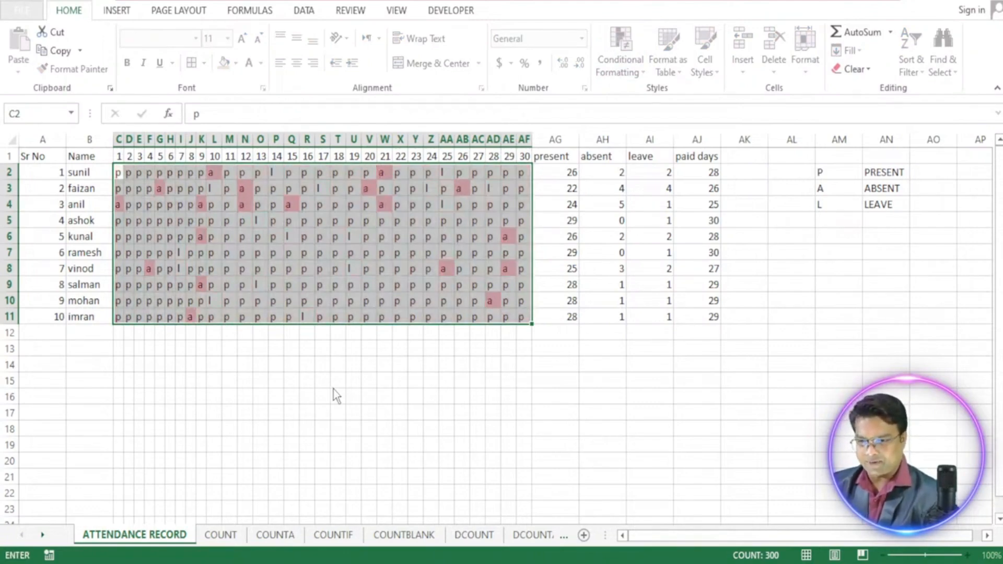
left_click(437, 377)
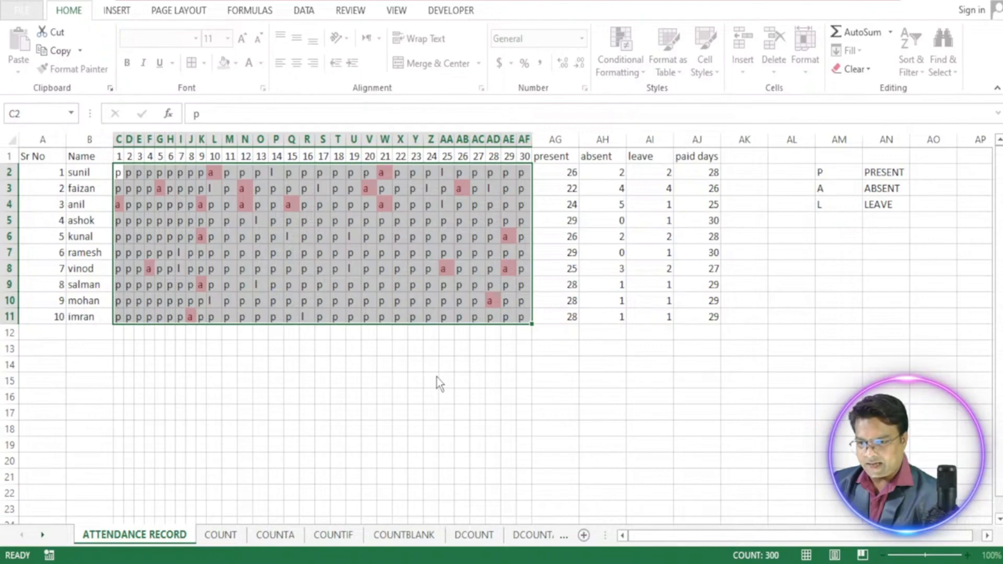
left_click(436, 397)
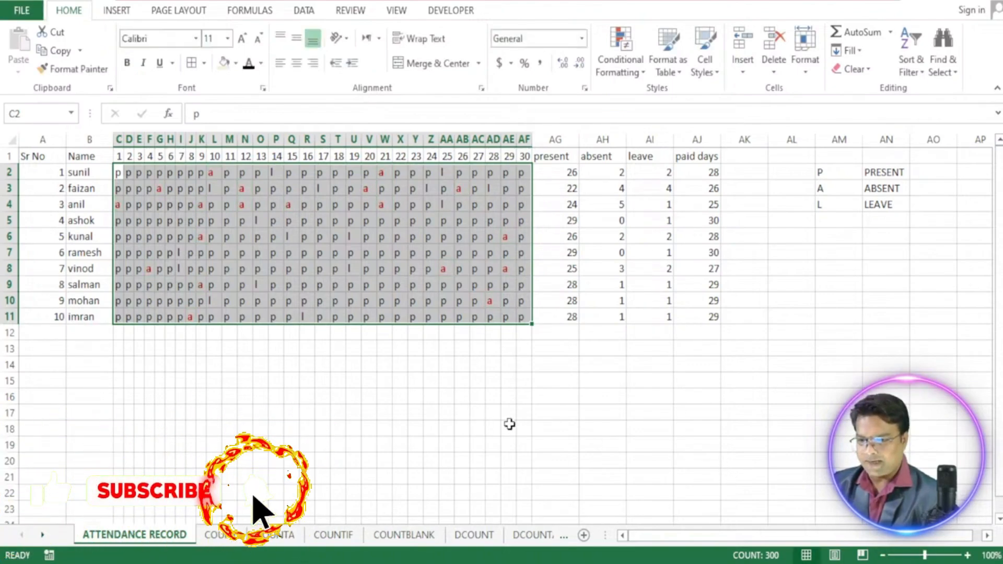
scroll(509, 424, "up", 6, "ctrl")
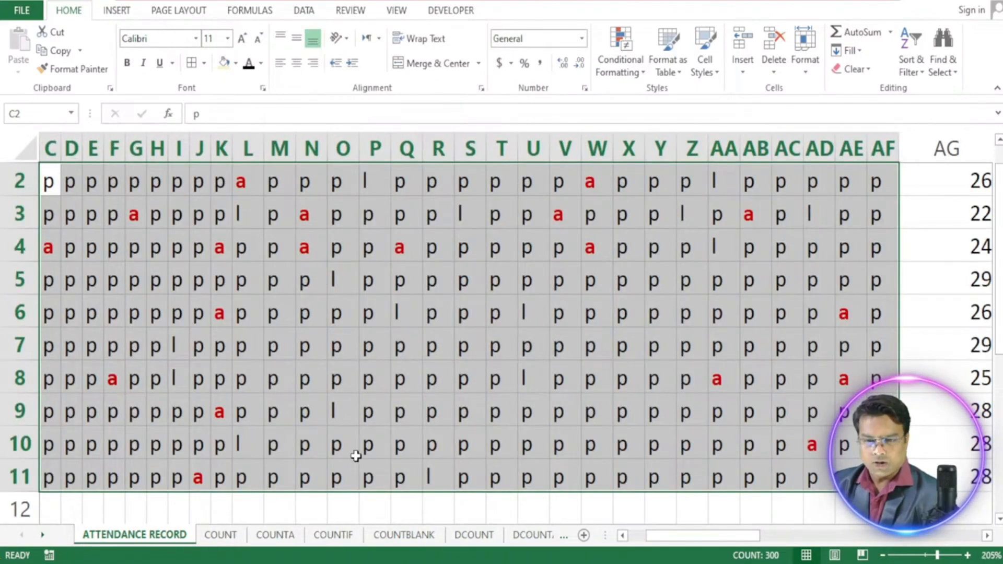
Apply conditional formatting to C2:AF11 so that every leave mark l appears in a bold italic green font.
scroll(659, 535, "up", 3, "ctrl")
left_click_drag(659, 536, 670, 536)
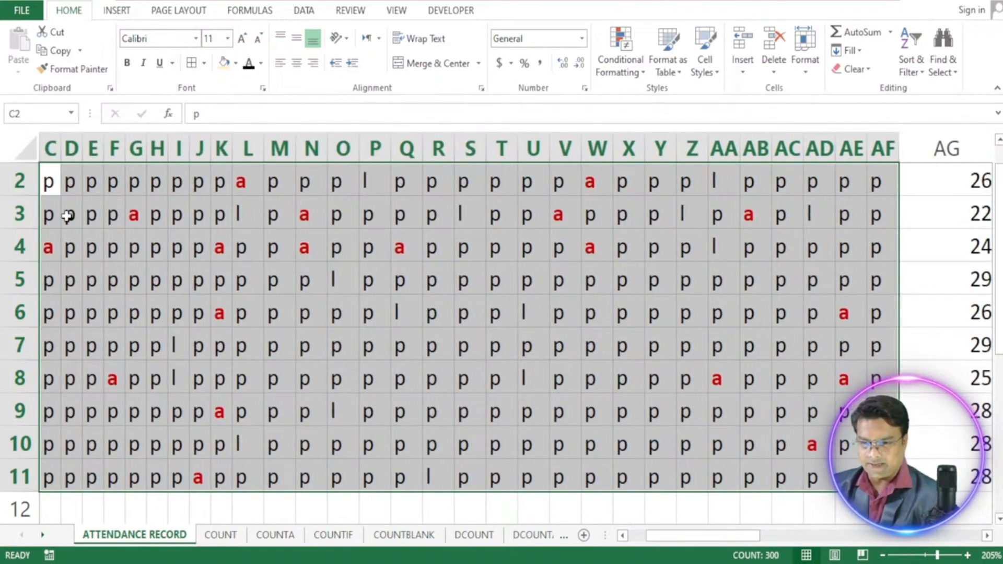
left_click_drag(55, 192, 882, 478)
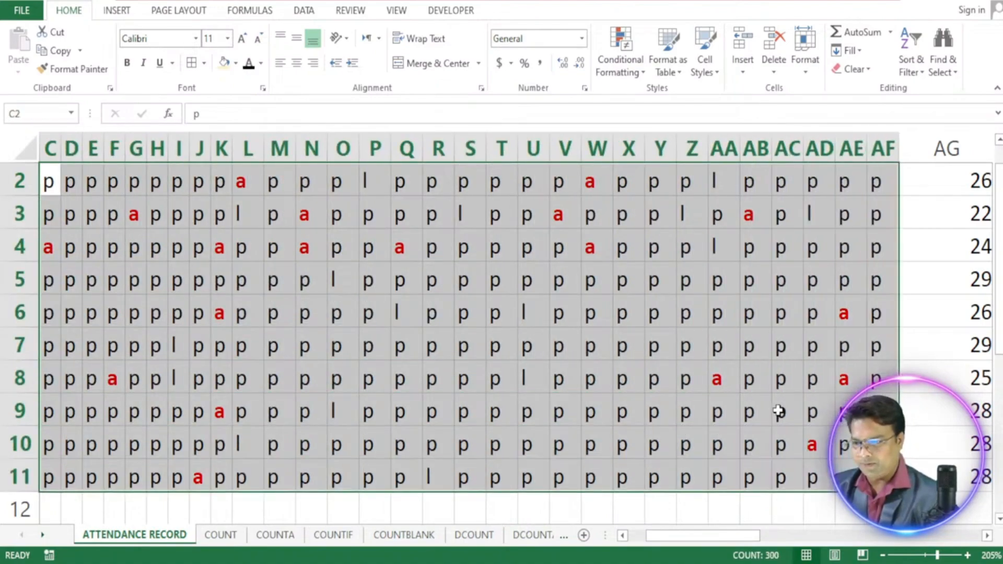
mouse_move(689, 538)
left_mouse_down()
mouse_move(675, 535)
mouse_move(691, 535)
left_mouse_up()
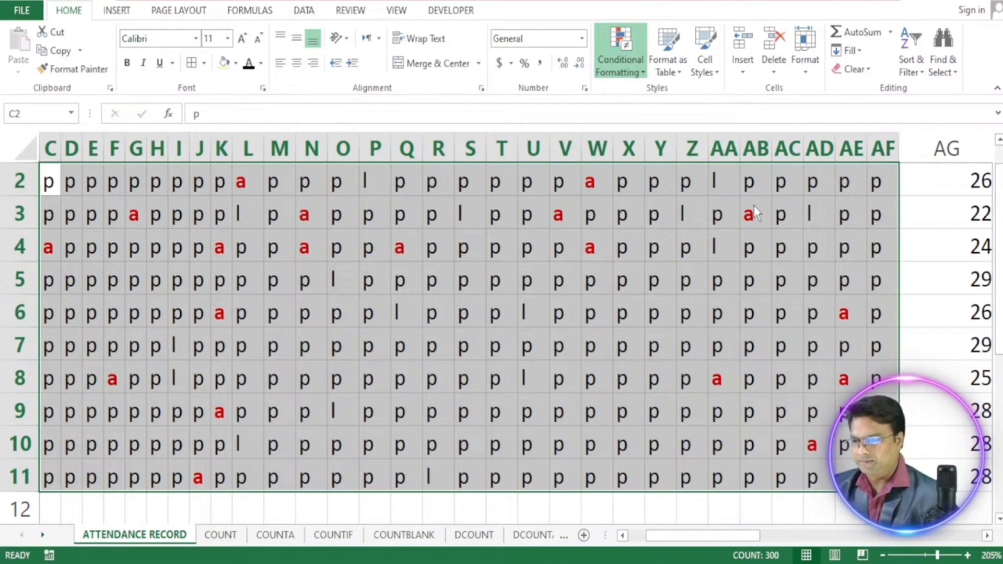
left_click(770, 237)
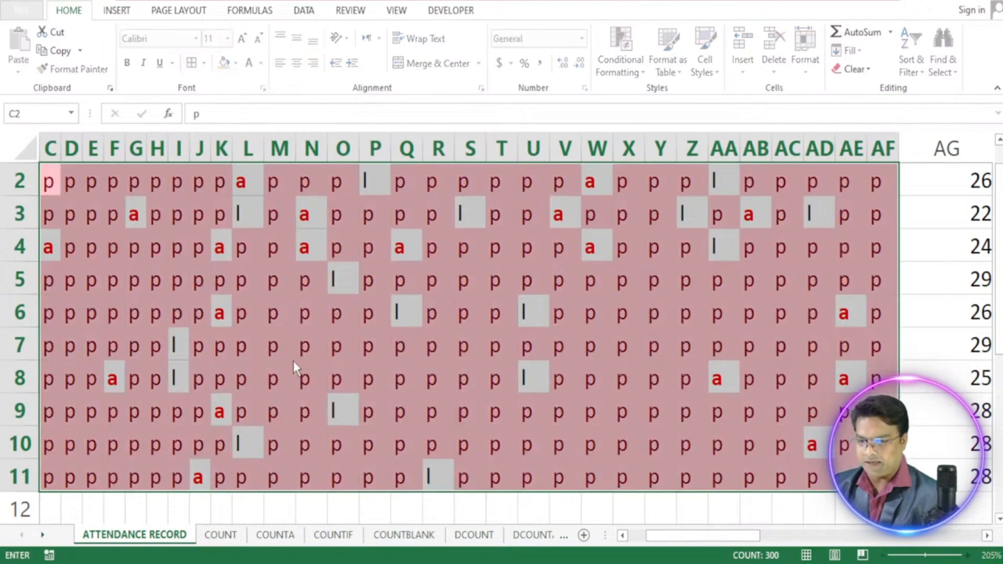
type("l")
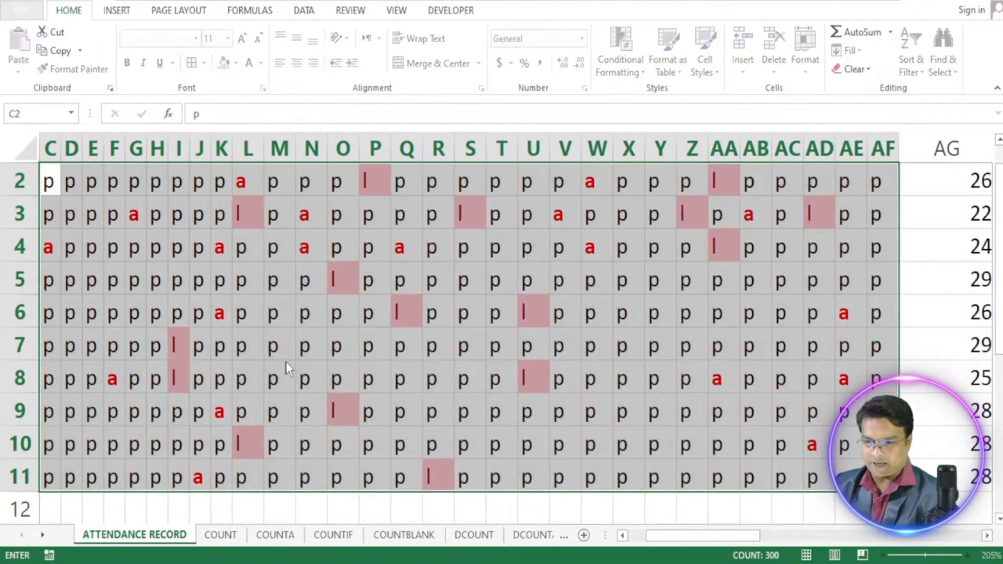
left_click(565, 369)
left_click(488, 414)
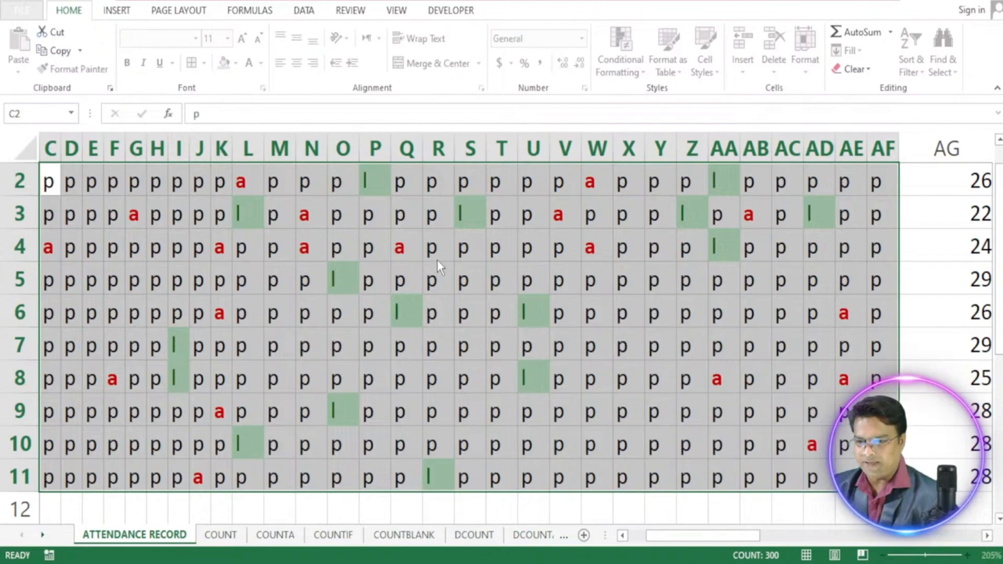
left_click(488, 519)
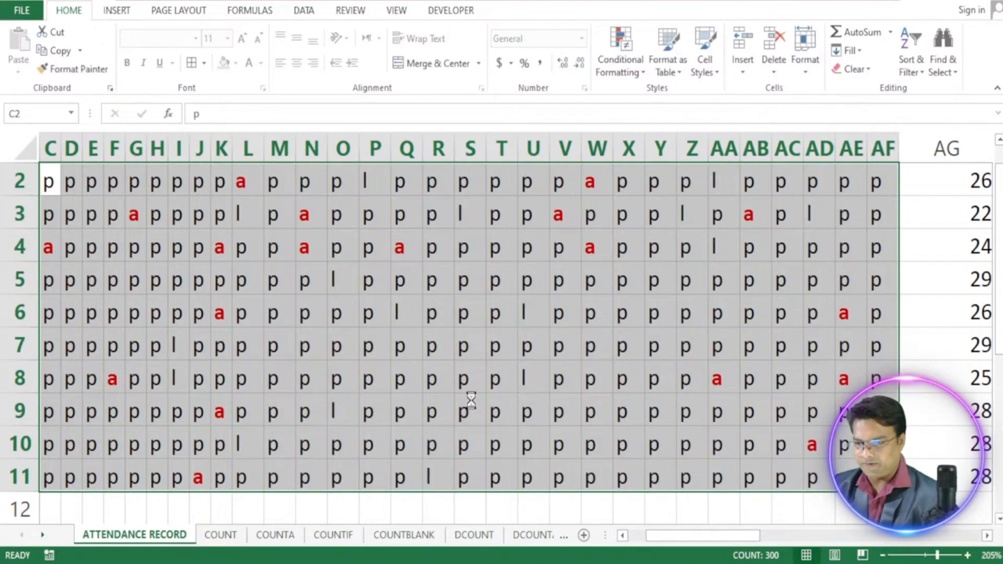
left_click(338, 250)
left_click(336, 278)
left_click(395, 350)
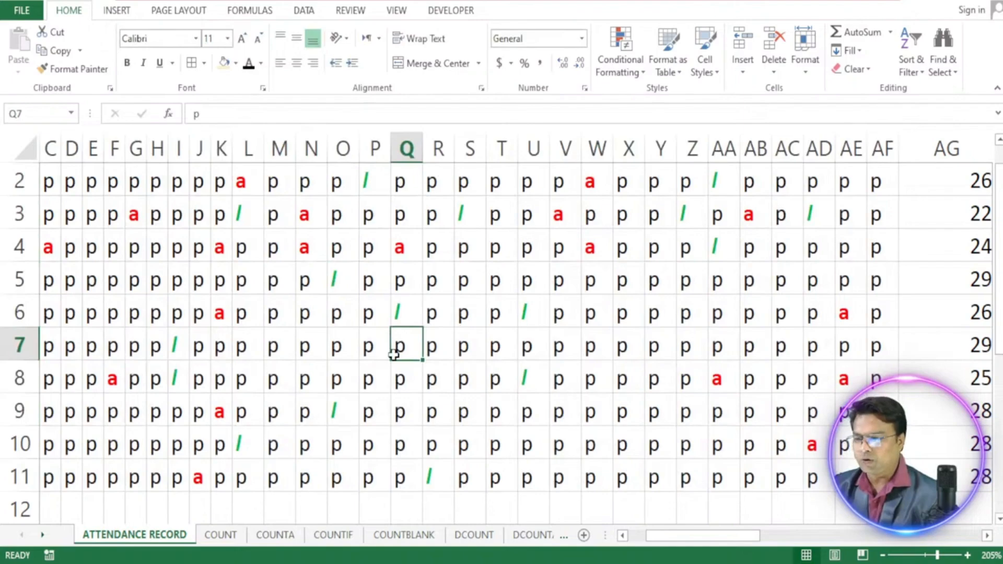
left_click(230, 252)
left_click(372, 191)
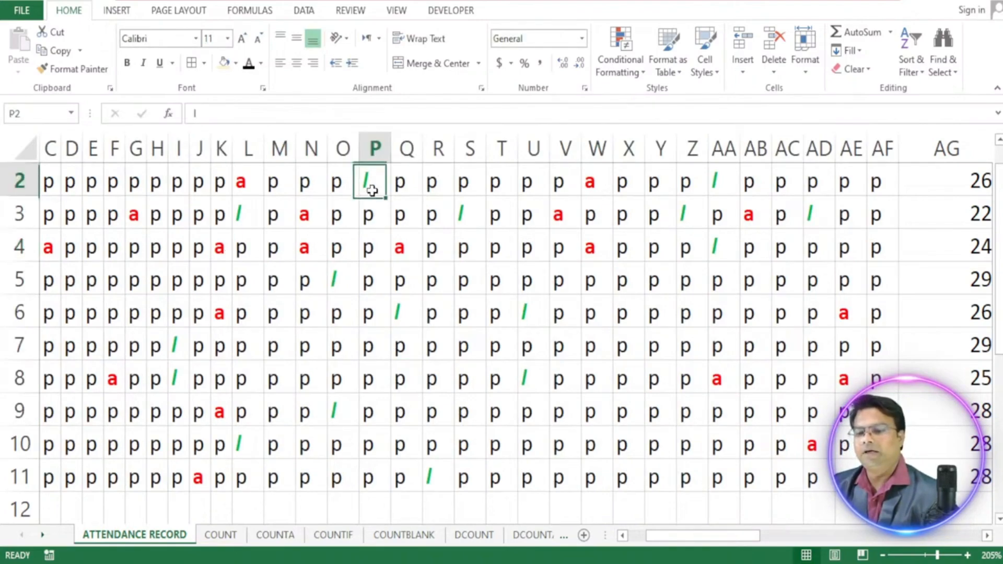
Mark the student in row 7 absent with a for days 22 to 25 in X7:AA7.
left_click(620, 343)
scroll(620, 343, "down", 3)
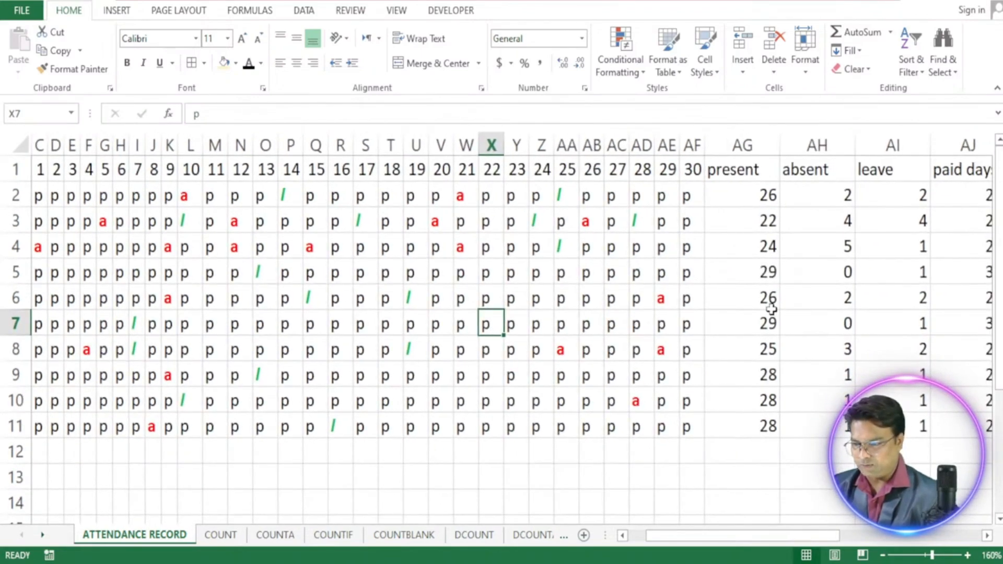
type("a")
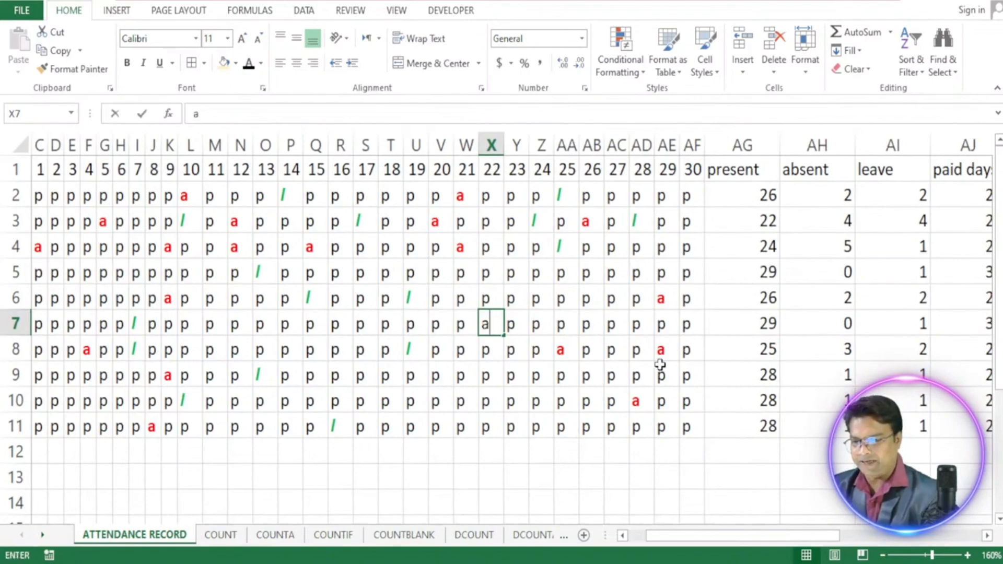
left_click(626, 380)
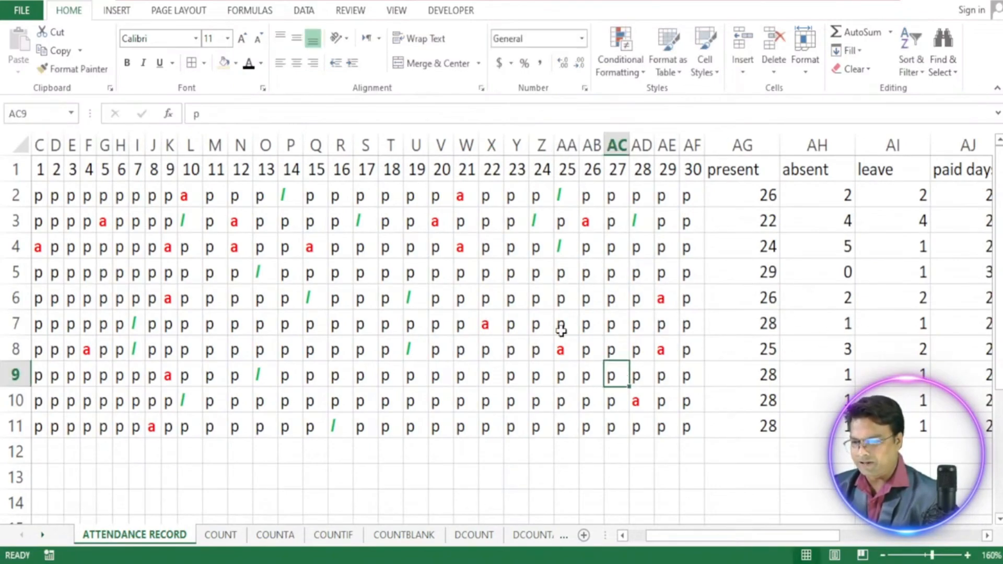
left_click(542, 324)
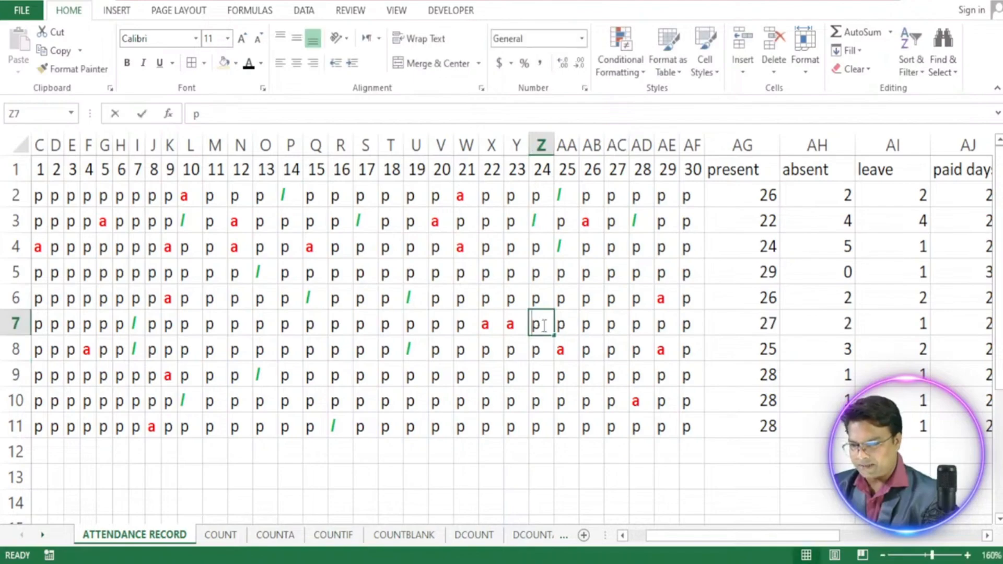
type("a")
left_click(569, 325)
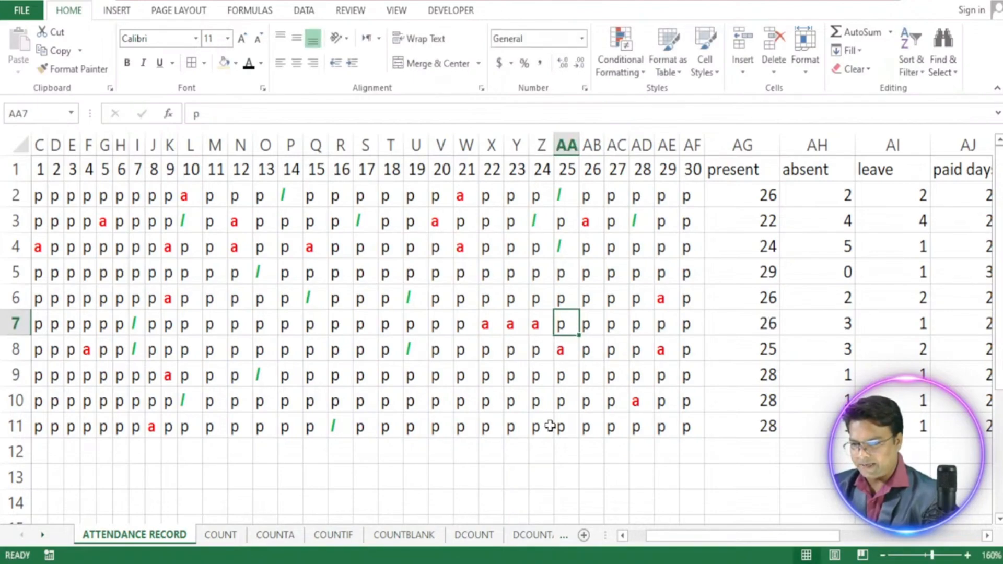
type("a")
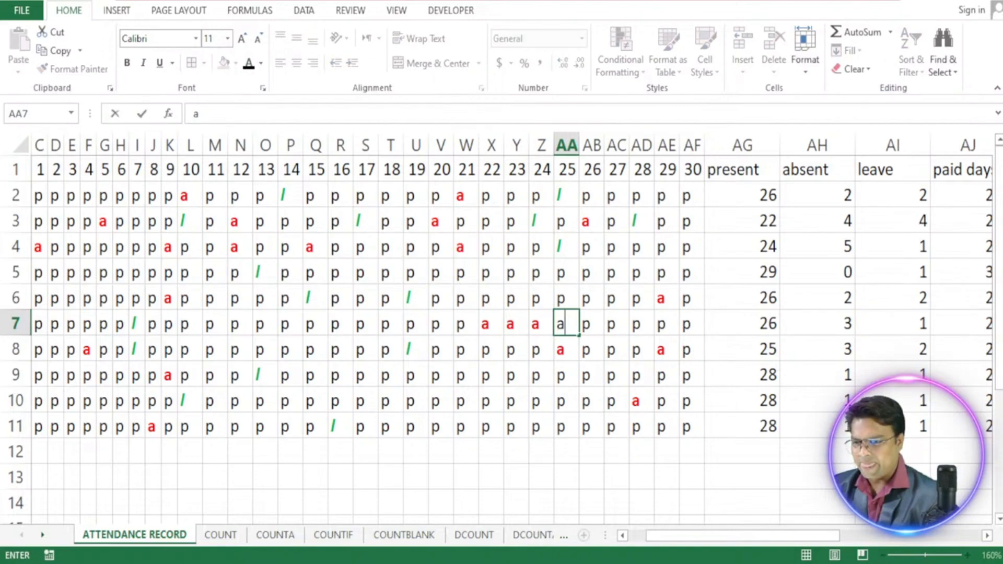
left_click(592, 347)
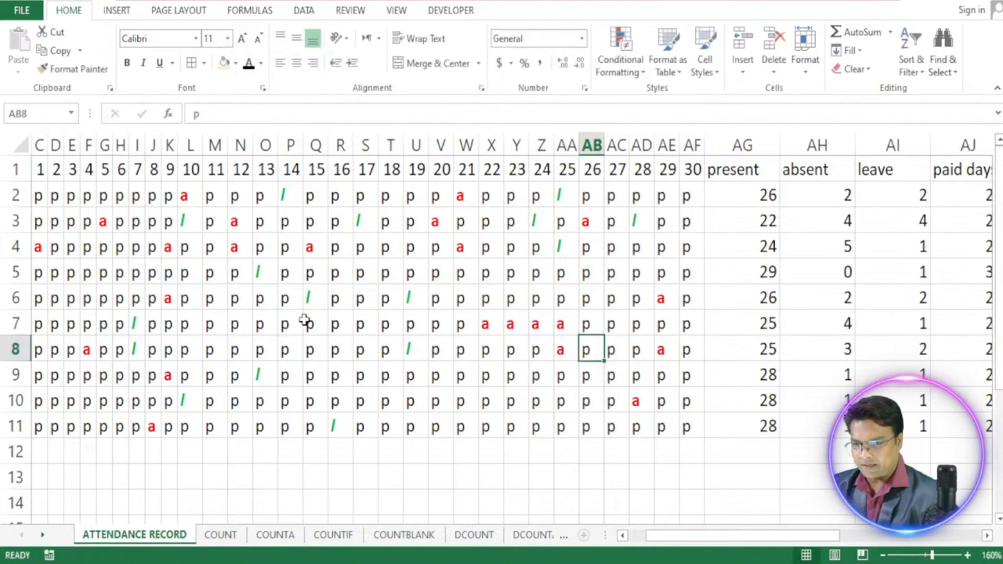
Mark the student in row 7 on leave with l for days 15 to 18 in Q7:T7.
left_click(305, 321)
type("l")
left_click(333, 324)
type("l")
left_click(358, 325)
type("l")
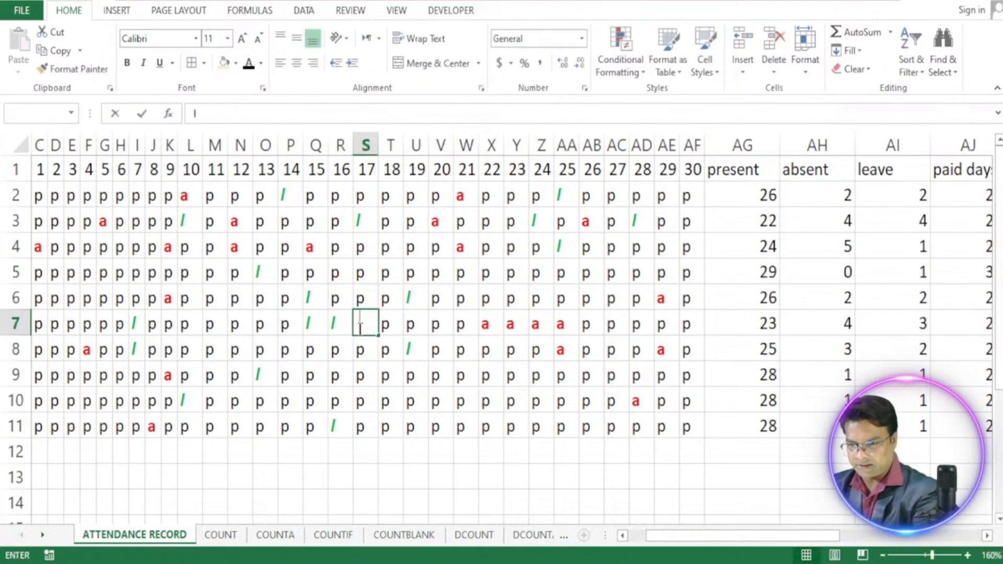
left_click(387, 328)
type("l")
left_click(417, 327)
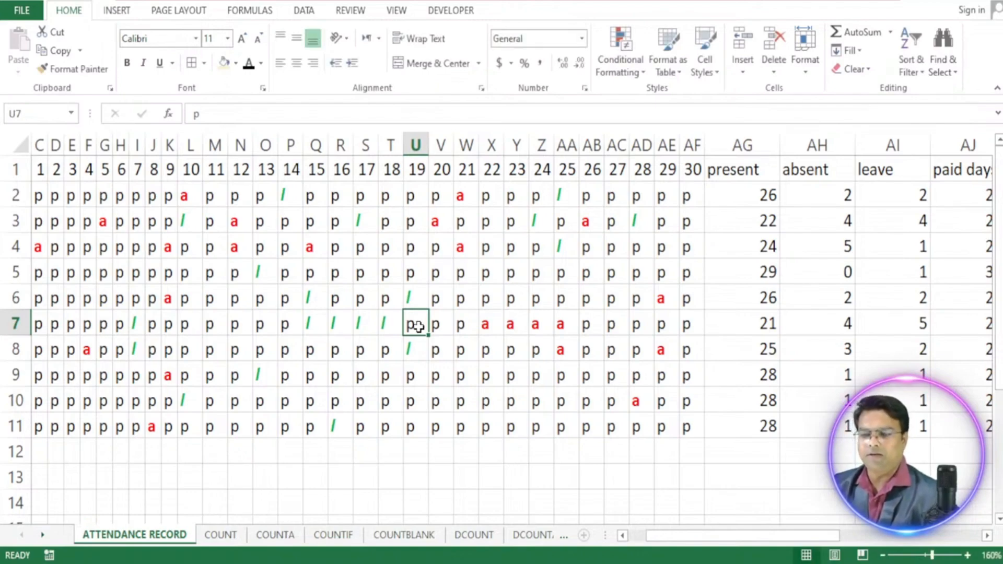
Apply a greater-than highlight rule with light red fill and dark red text to the absent totals in AH2:AH11.
left_click_drag(696, 544, 751, 530)
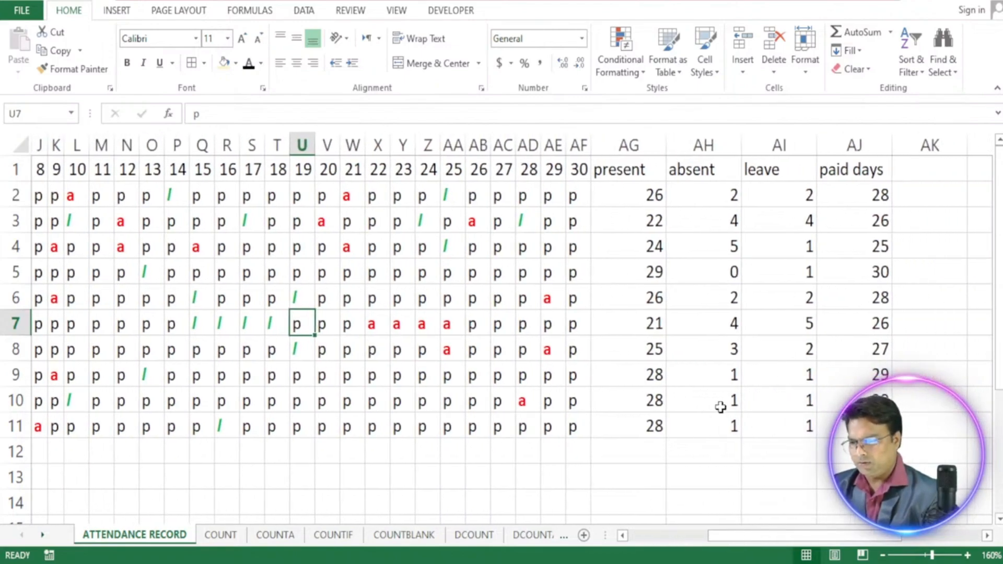
left_click_drag(705, 197, 696, 421)
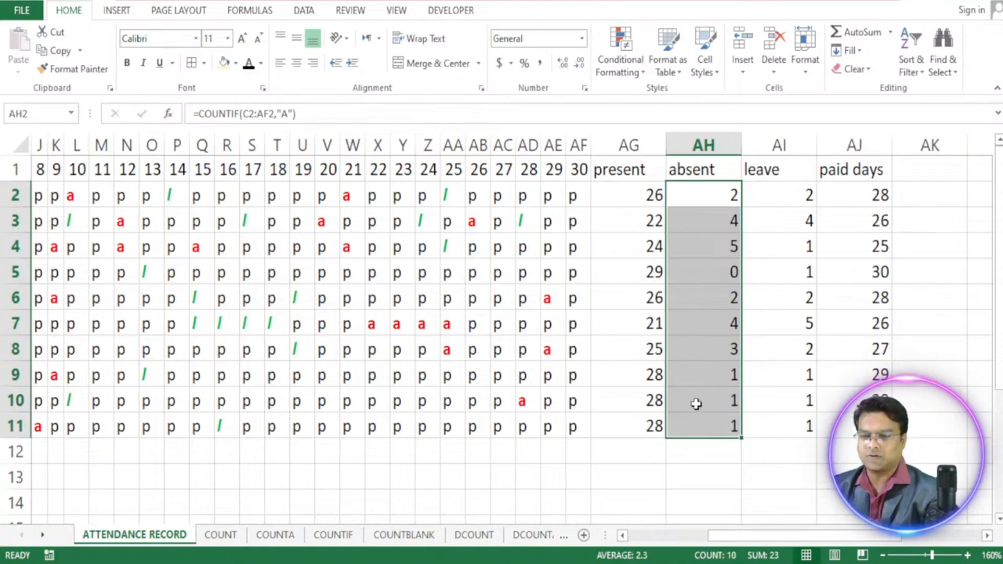
left_click(603, 78)
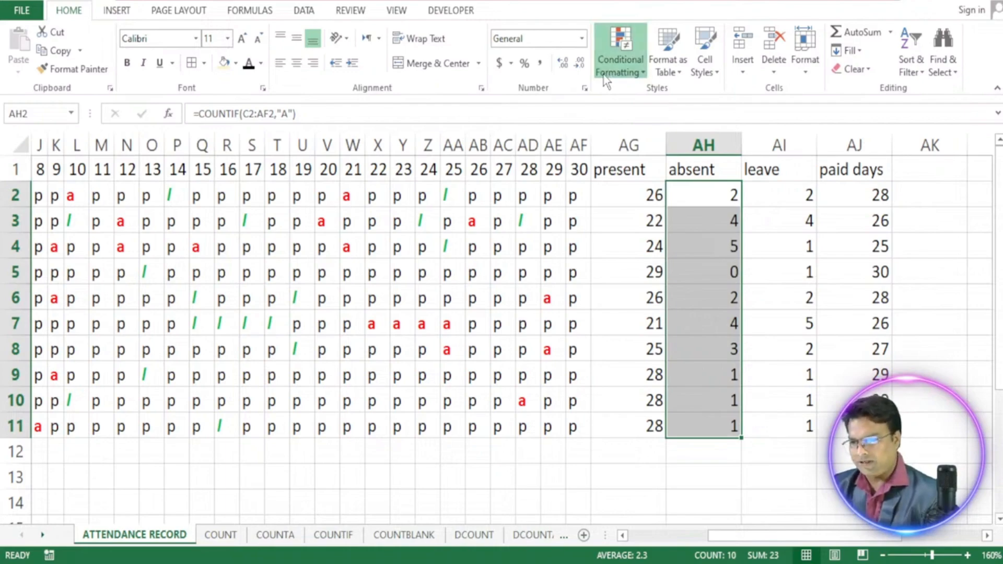
left_click(801, 104)
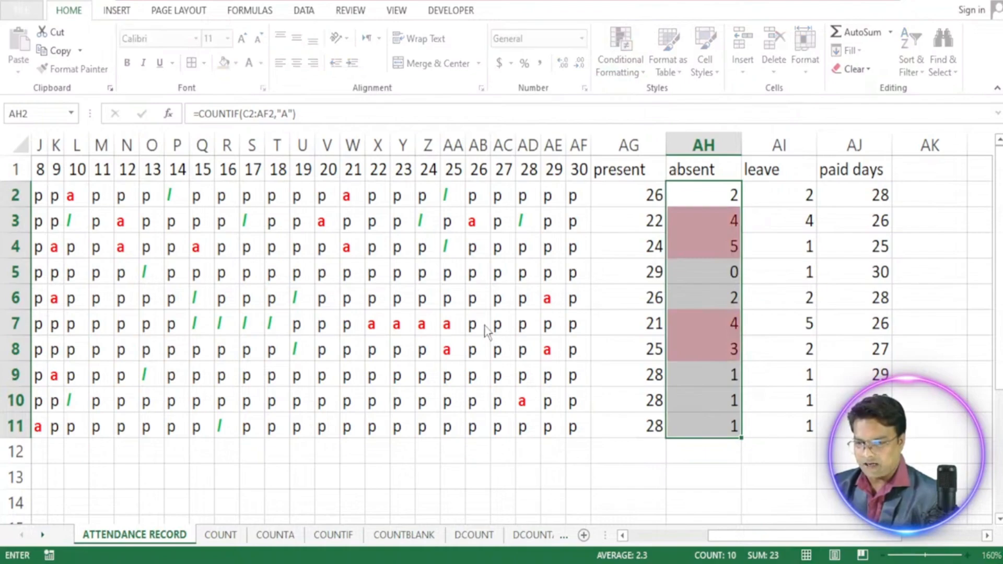
key("BackSpace")
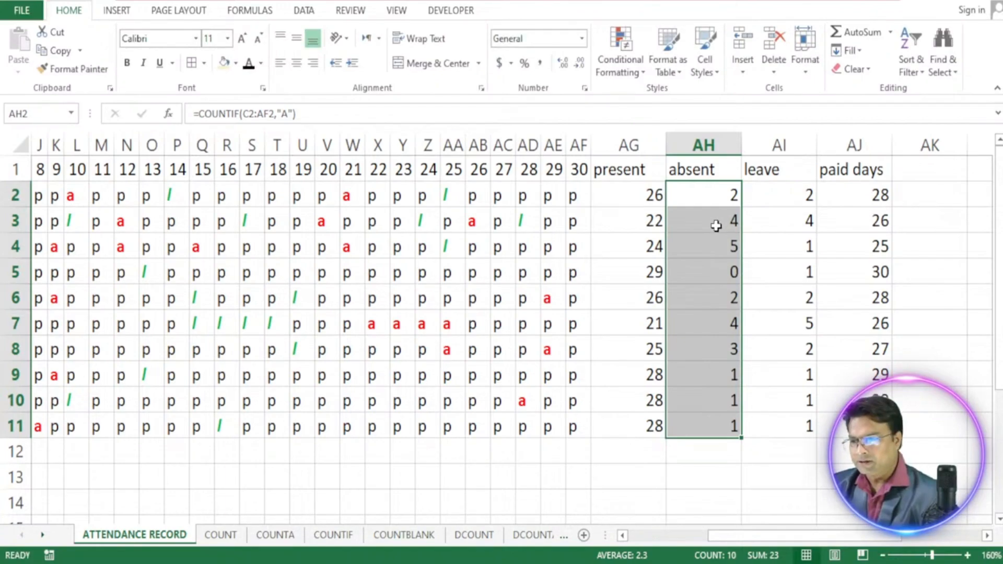
Mark the student in row 7 absent with a on days 26, 19 and 21 in AB7, U7 and W7.
left_click(469, 328)
type("a")
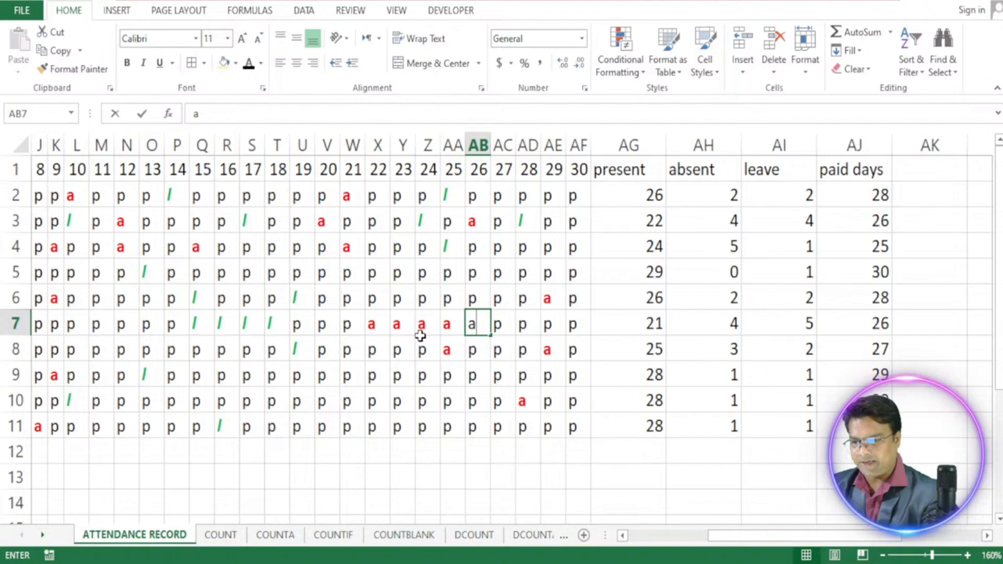
left_click(299, 327)
type("a")
left_click(352, 325)
type("a")
left_click(347, 369)
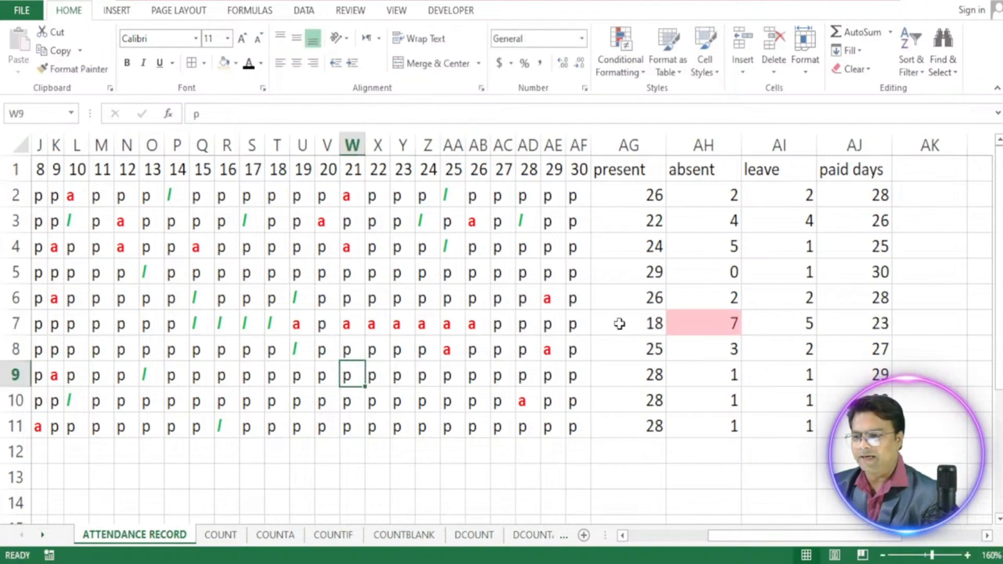
left_click(728, 322)
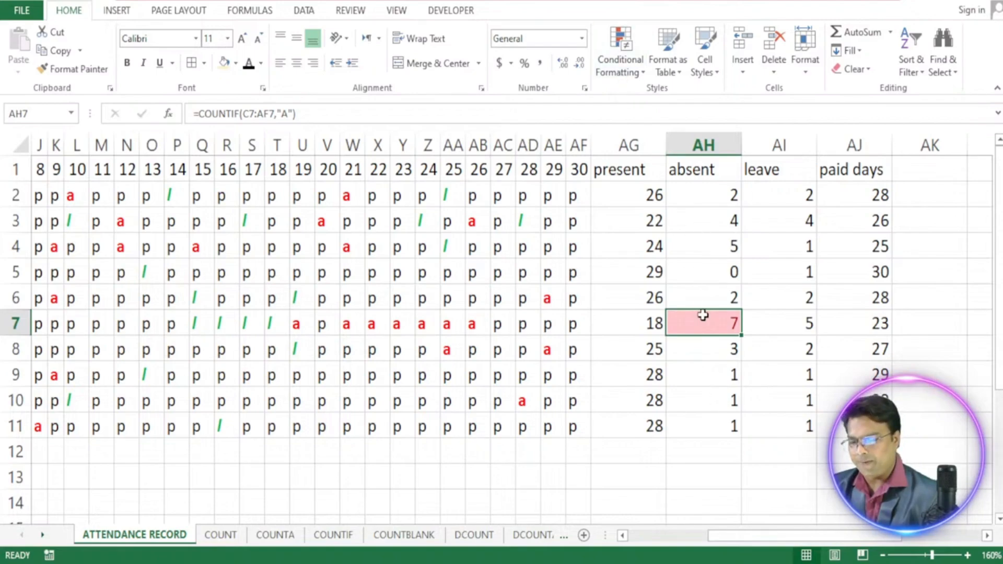
Mark the student in row 4 absent with a on days 17 and 18 in S4 and T4.
left_click(698, 253)
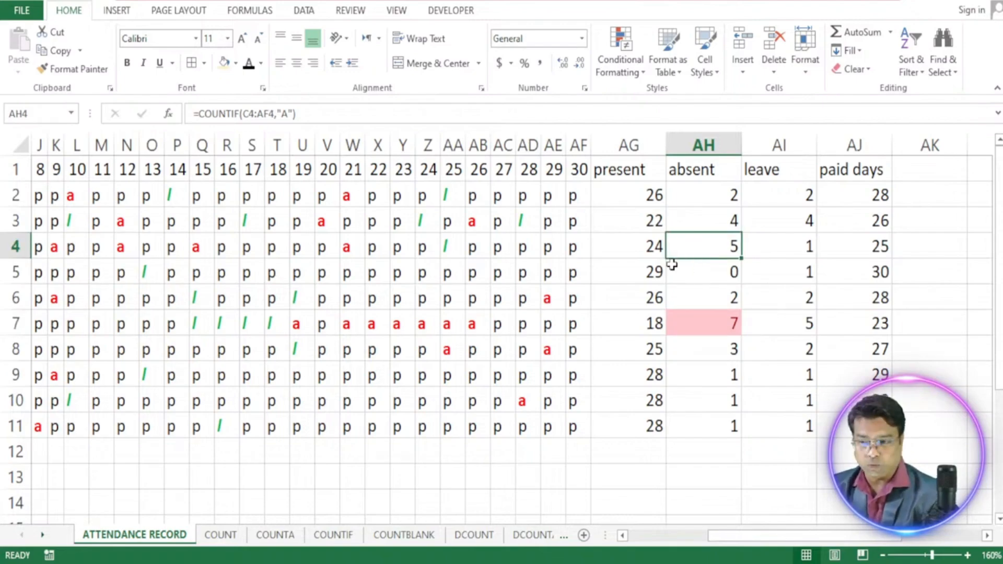
left_click(245, 248)
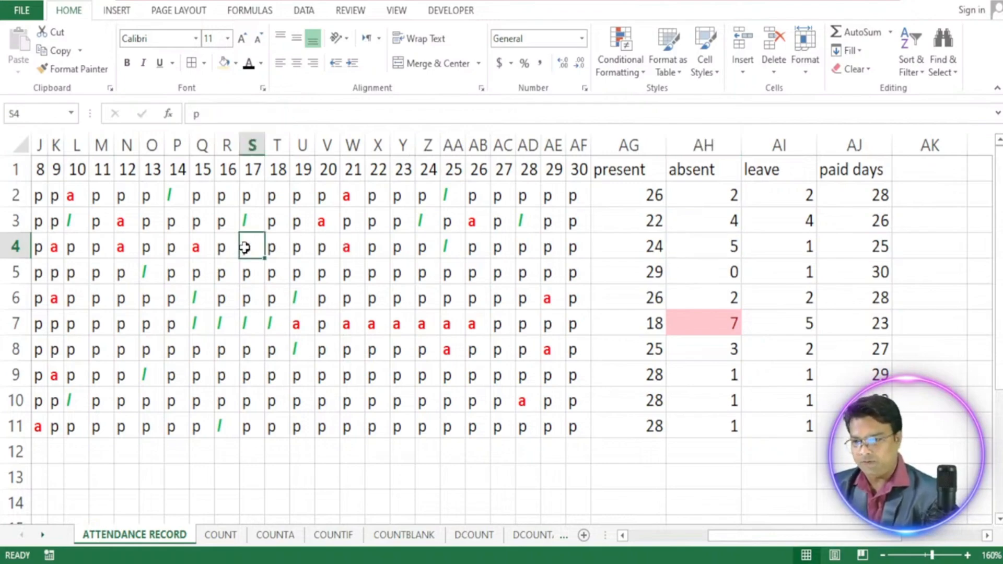
type("a")
left_click(274, 249)
type("a")
left_click(303, 251)
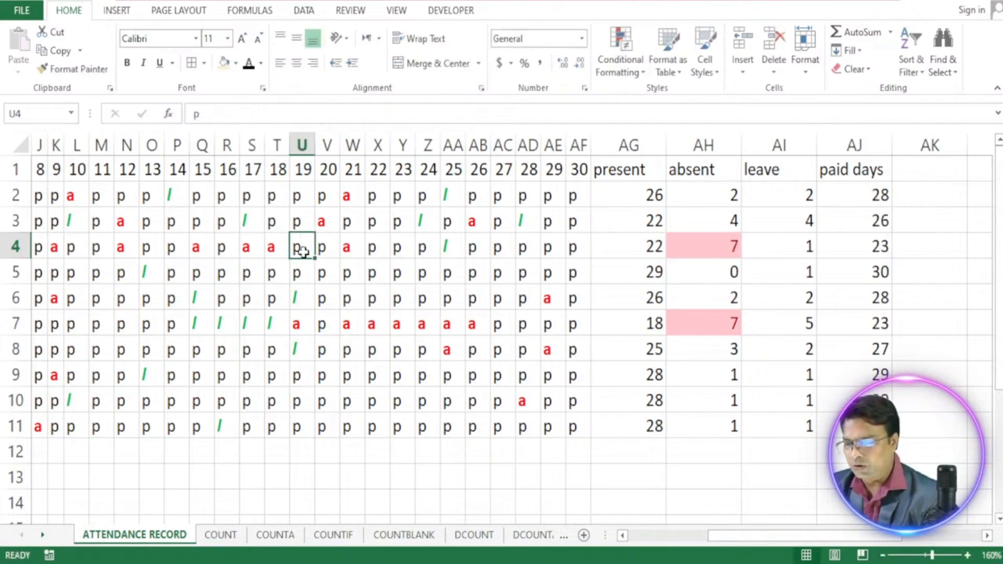
Change the row 7 student's marks for days 24 to 26 in Z7:AB7 to leave with l.
left_click(423, 327)
type("l")
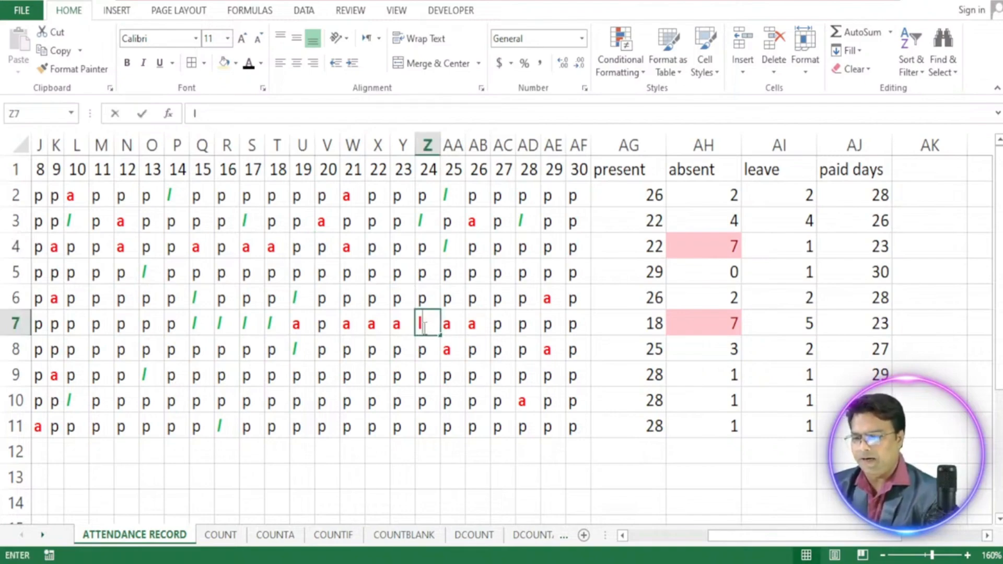
key("Tab")
type("l")
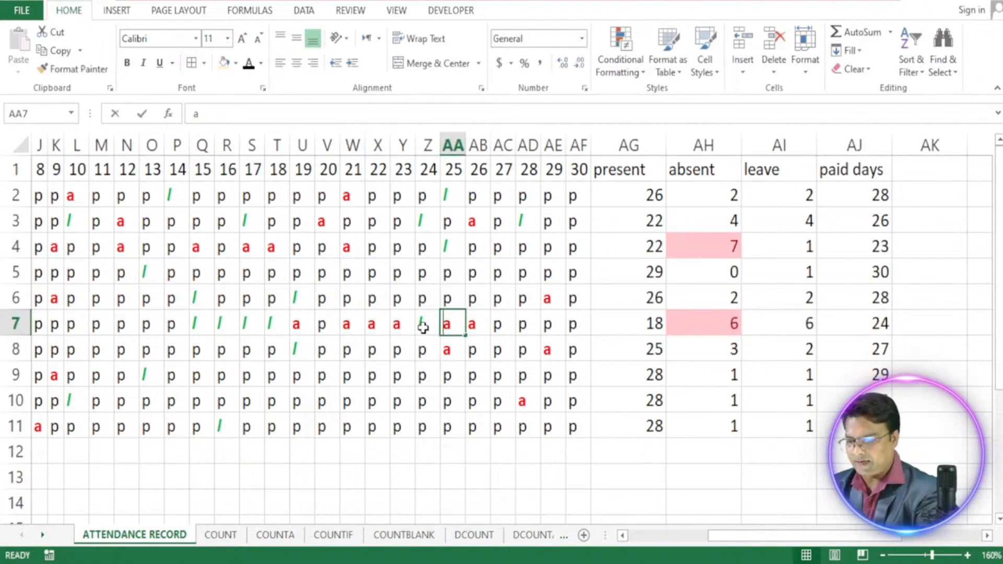
key("Tab")
type("l")
key("Tab")
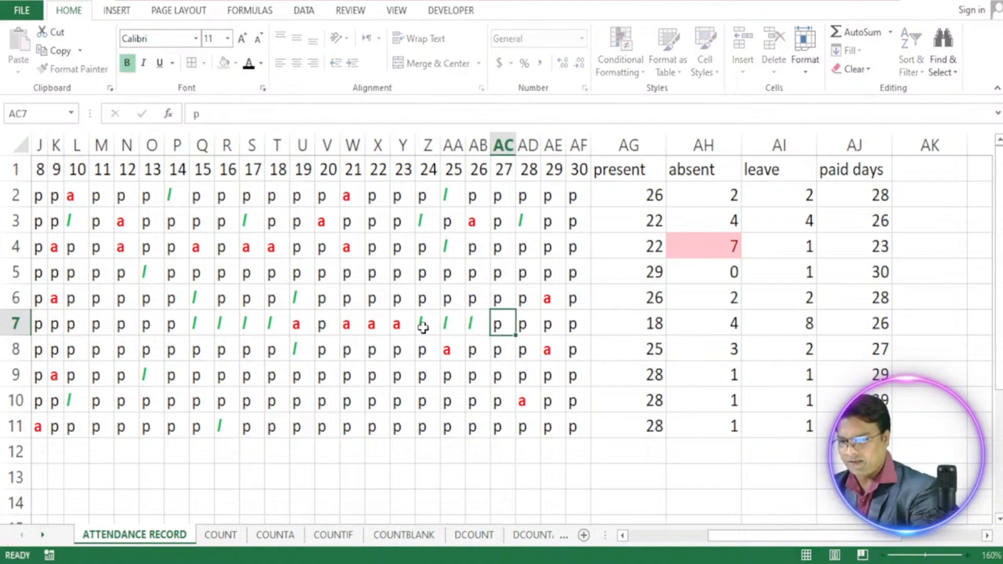
left_click(713, 328)
Apply a greater-than highlight rule with light red fill and dark red text to the leave totals in AI2:AI11.
left_click_drag(786, 194, 770, 414)
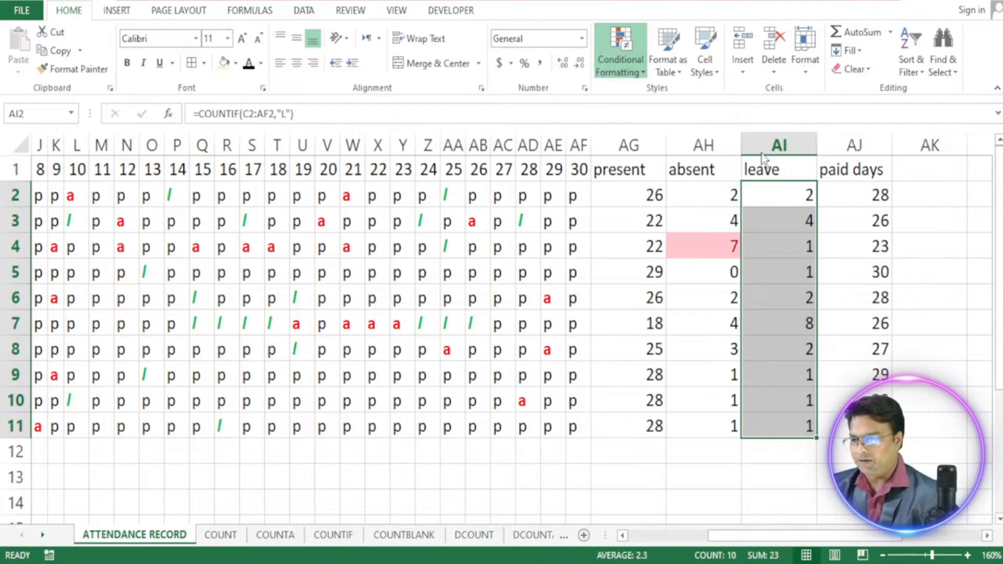
left_click(779, 109)
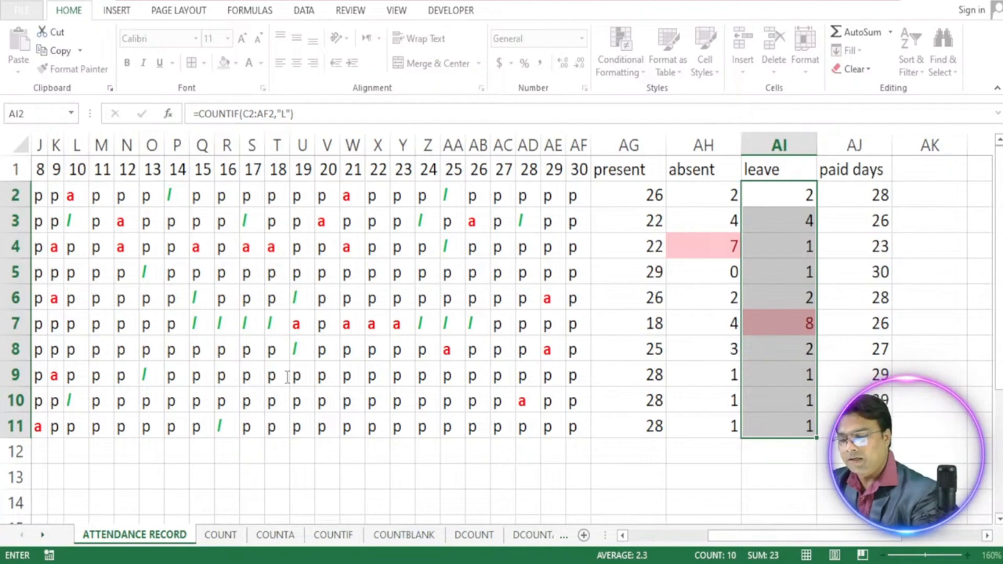
left_click(763, 343)
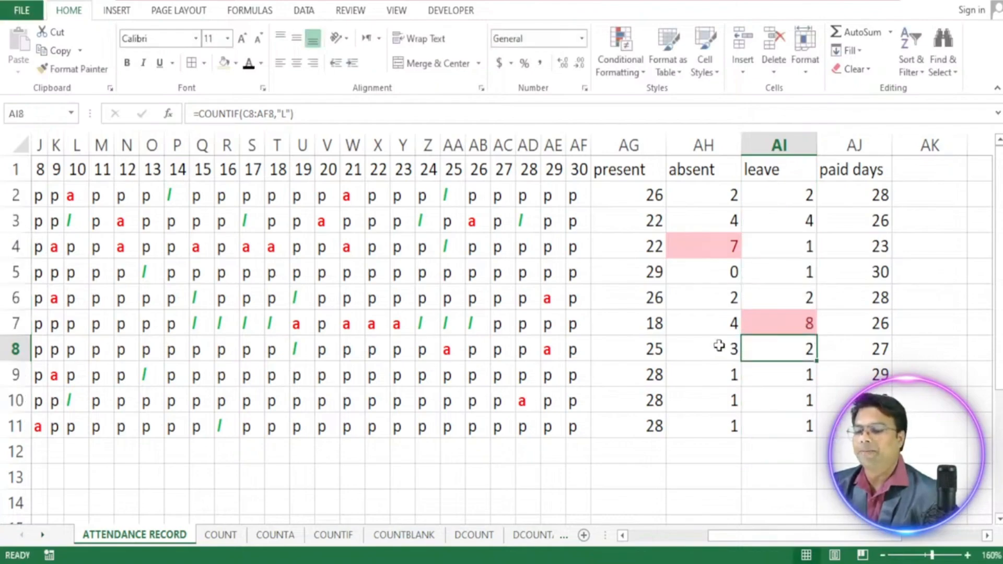
Mark the student in row 2 on leave with l on days 24, 22, 20, 19, 18 and 16.
left_click(273, 325)
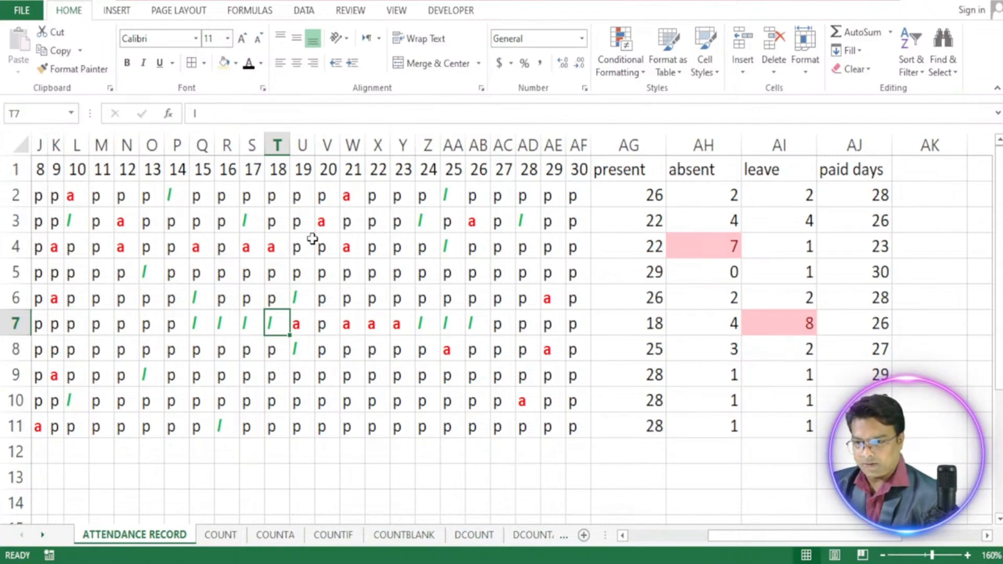
left_click(424, 198)
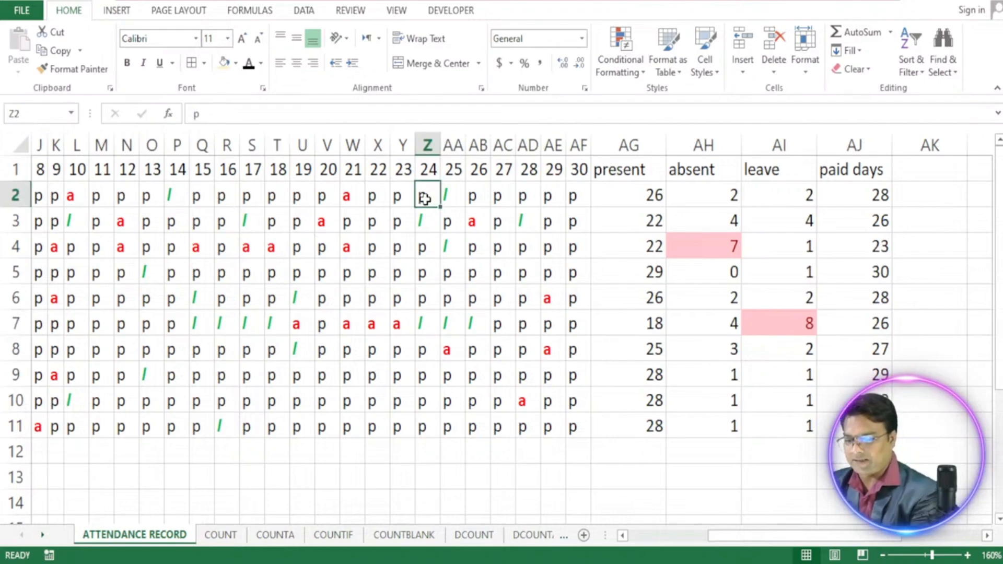
type("l")
left_click(388, 198)
type("l")
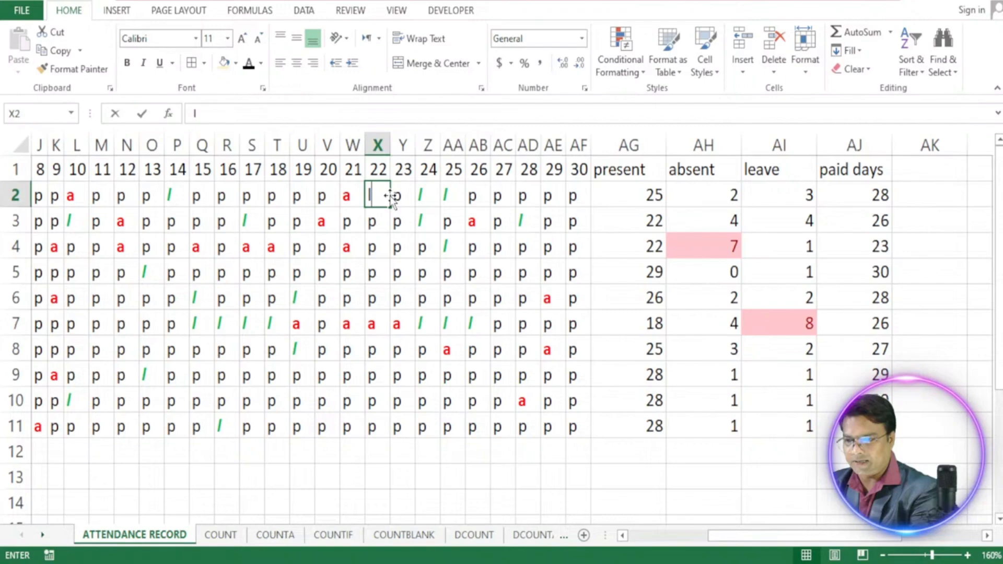
left_click(321, 198)
type("l")
left_click(296, 197)
type("l")
left_click(270, 201)
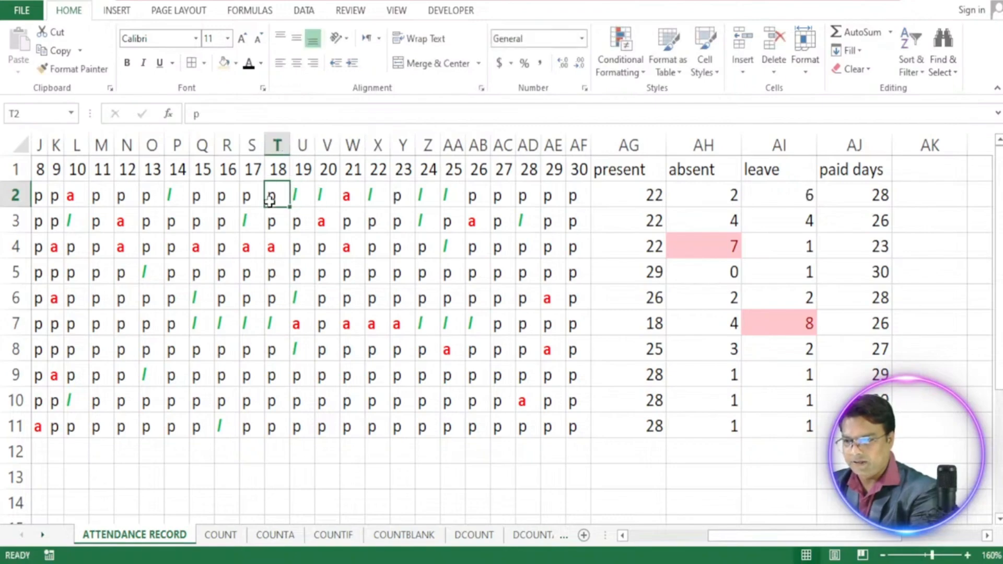
type("l")
left_click(251, 199)
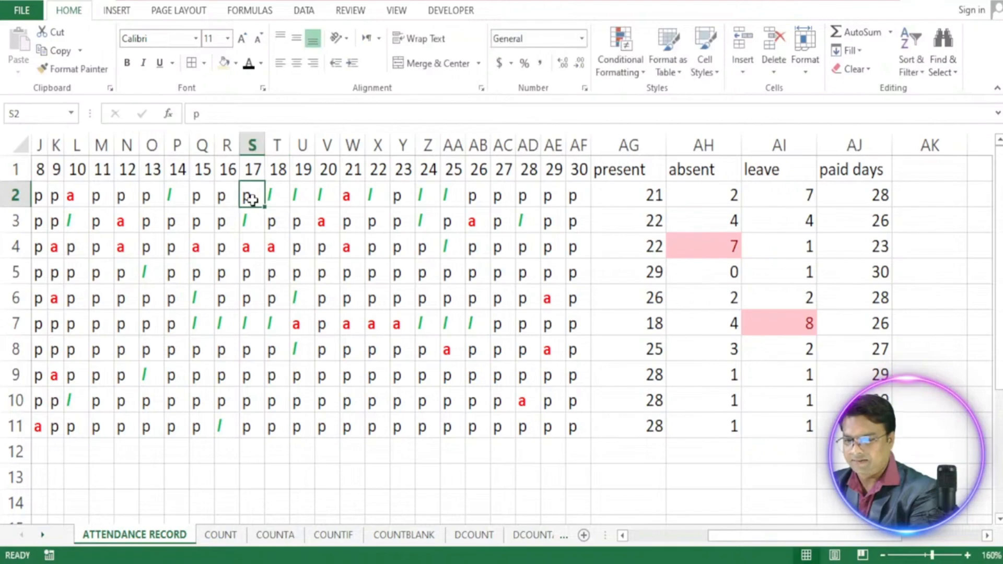
left_click(222, 200)
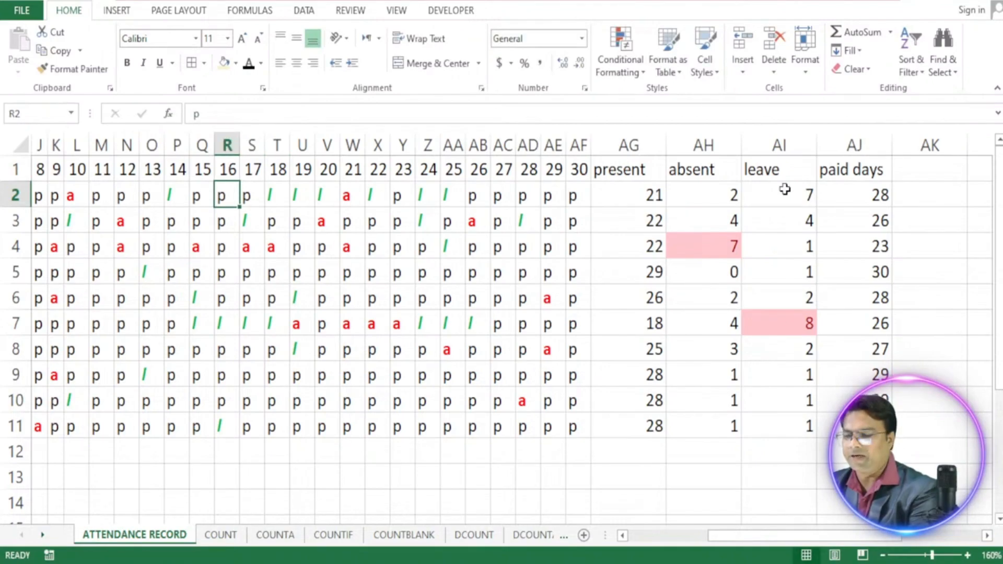
type("l")
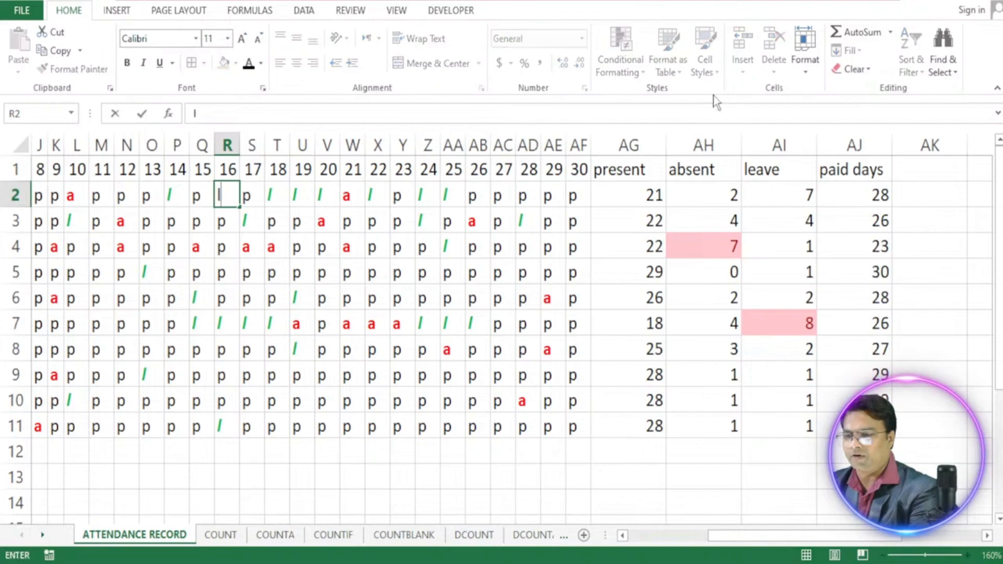
key("Return")
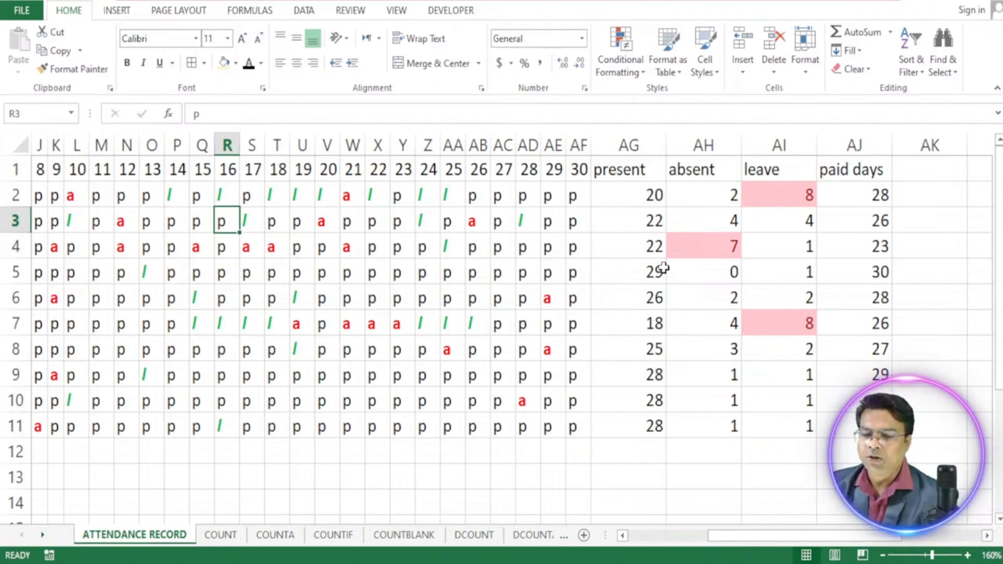
Autofit the width of the day columns L to AF so the dates 10 to 30 display fully.
scroll(663, 268, "down", 3)
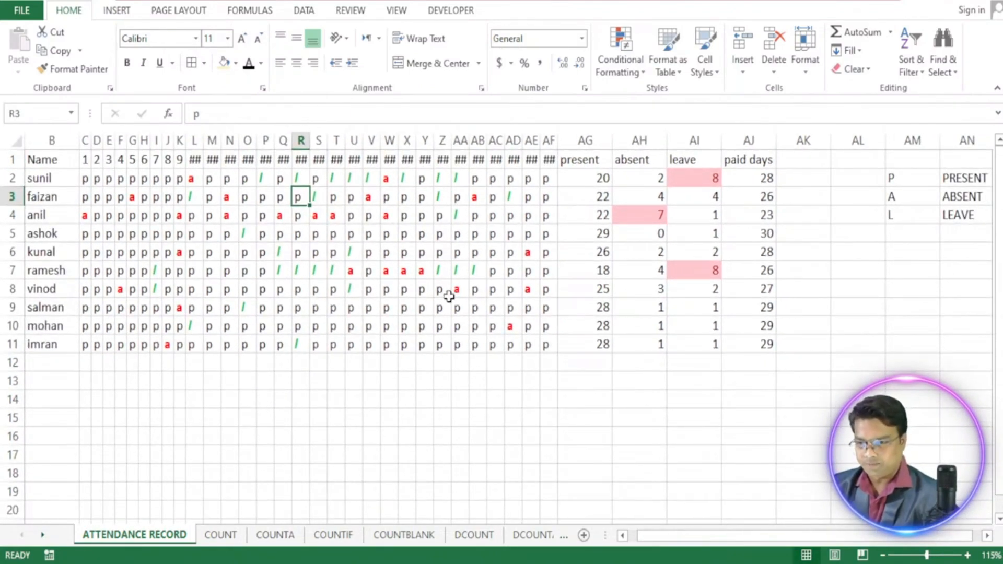
left_click(492, 287)
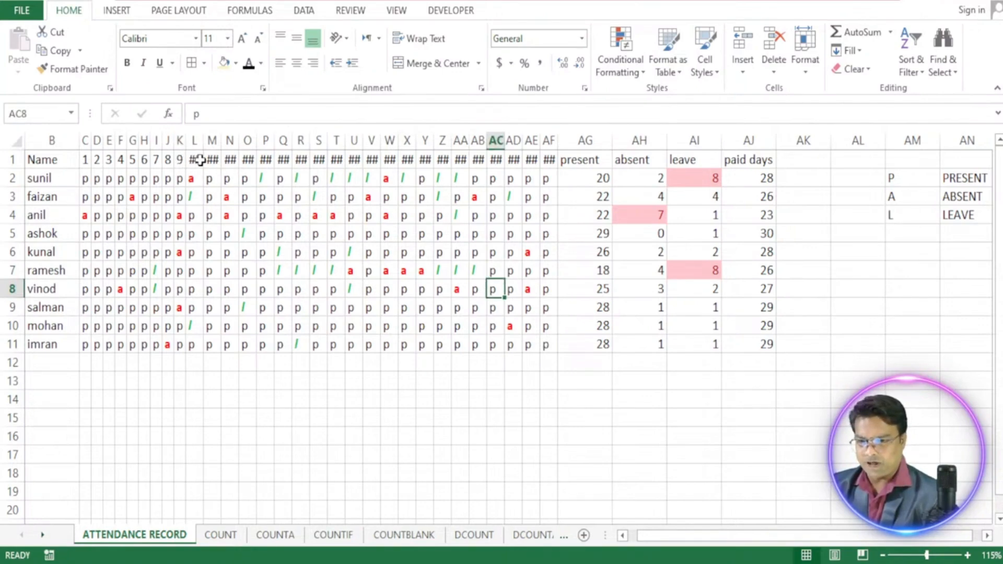
left_click(181, 135)
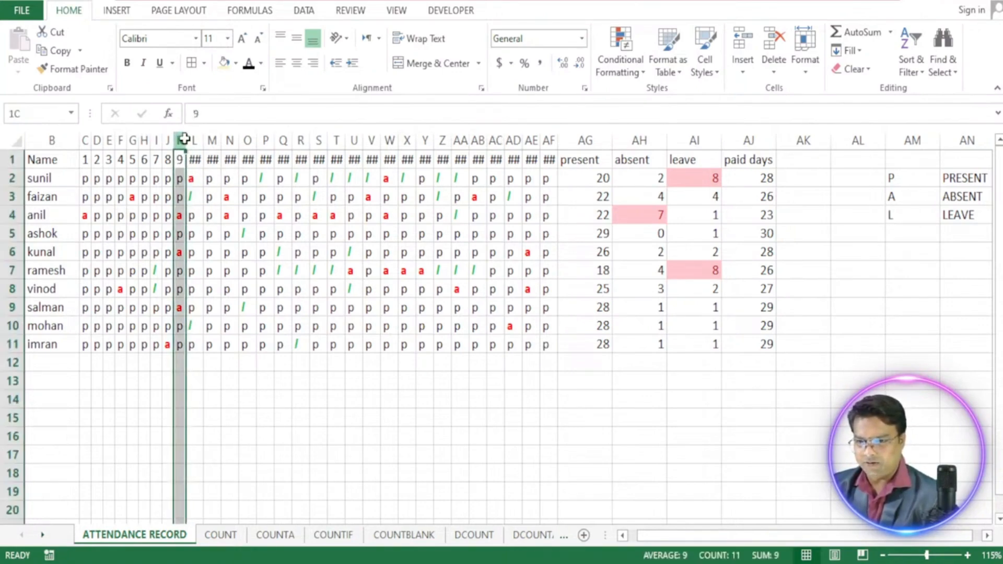
left_click_drag(194, 137, 549, 138)
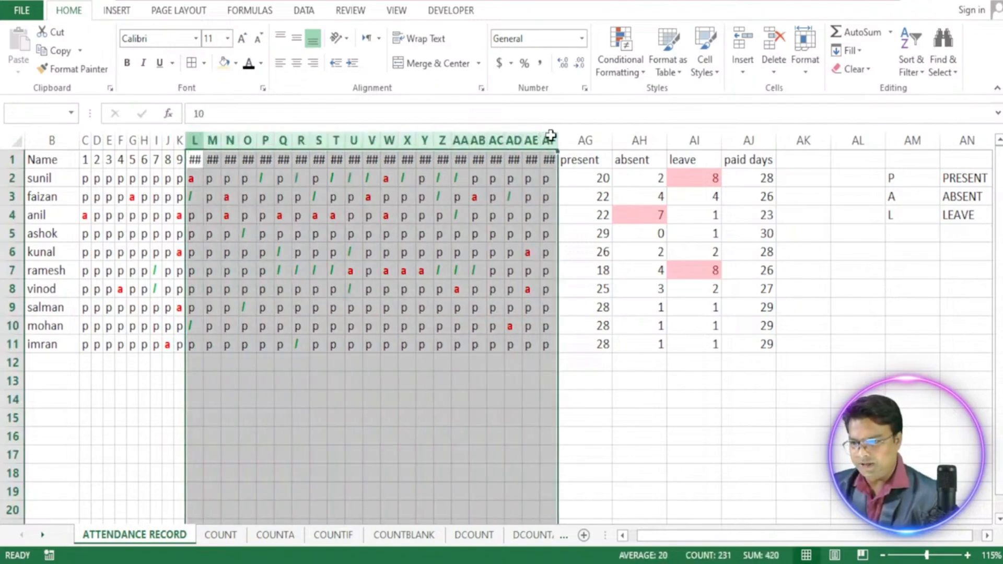
double_click(381, 141)
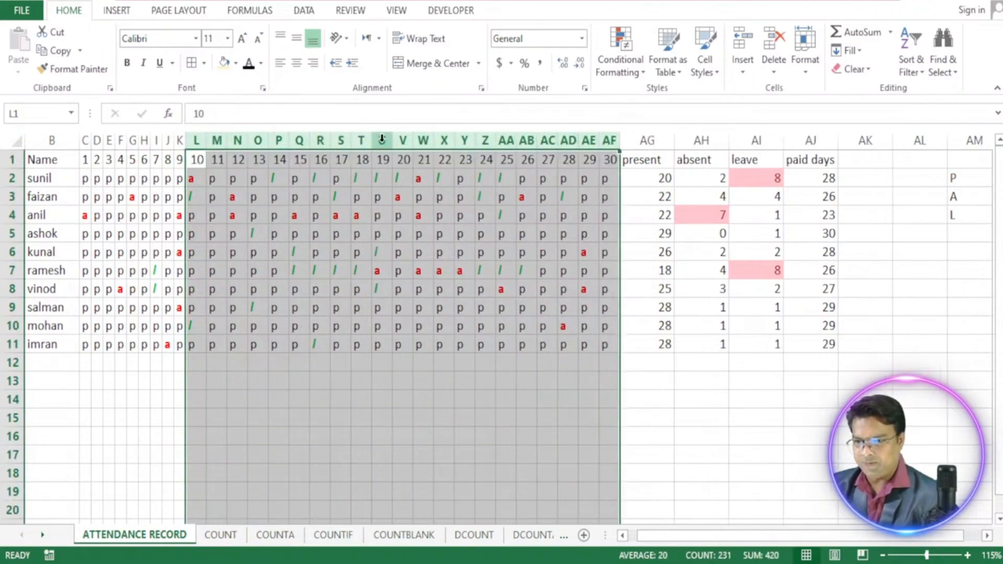
left_click(369, 234)
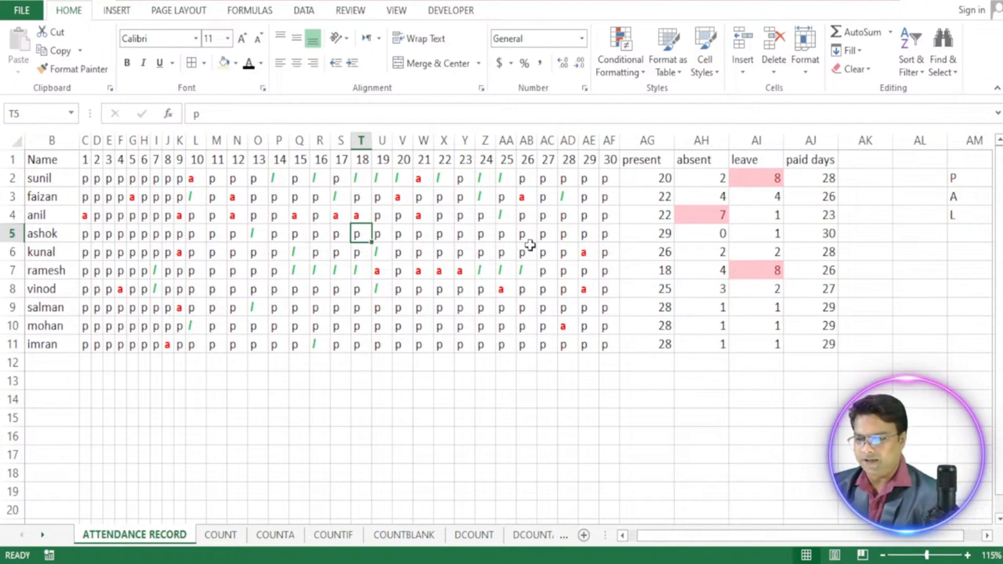
left_click(566, 233)
left_click(566, 306)
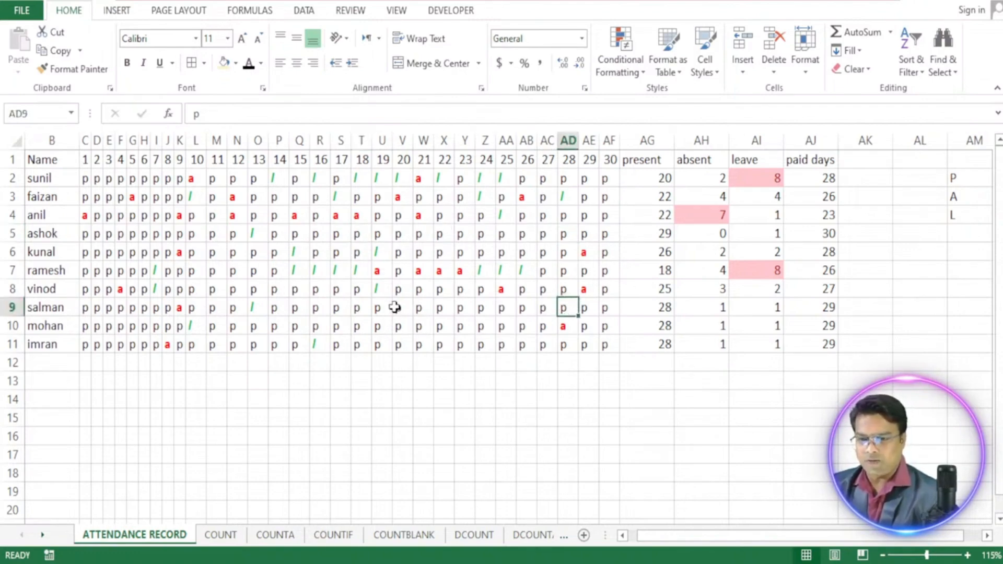
left_click(219, 234)
left_click(135, 195)
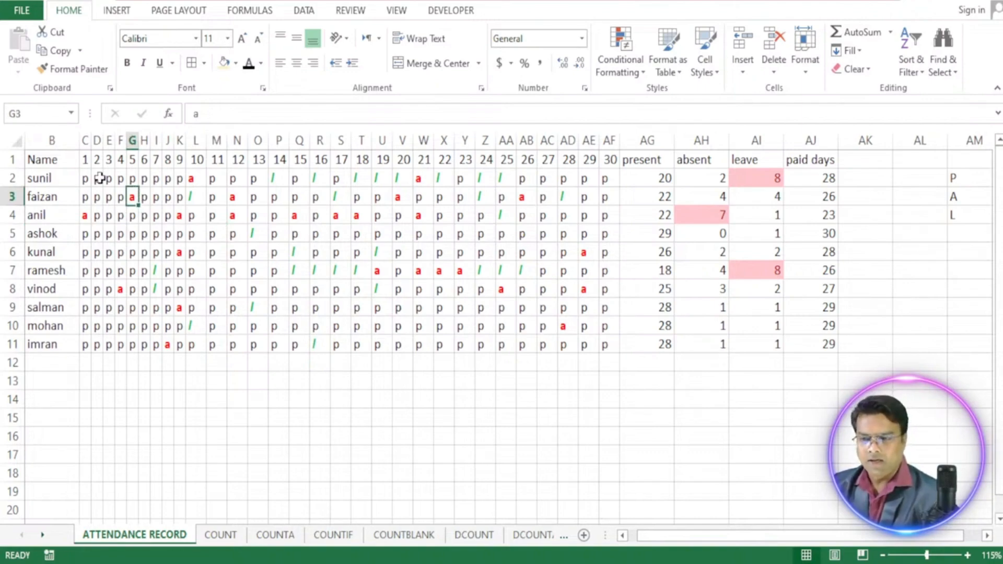
left_click(300, 419)
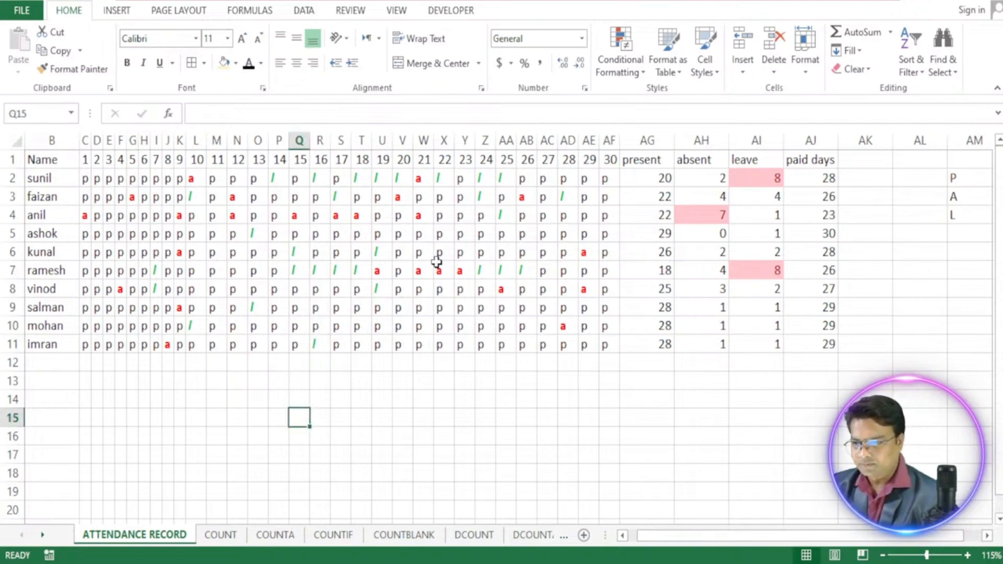
Clear the P, A and L attendance code legend by deleting the contents of AL1:AO5.
left_click_drag(938, 162, 973, 229)
key("Delete")
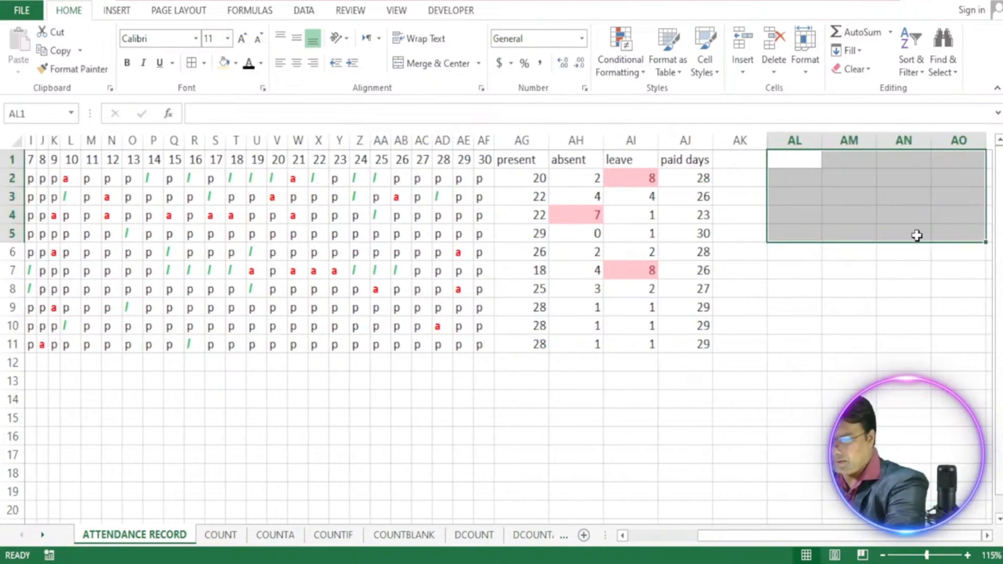
left_click(772, 261)
left_click(737, 159)
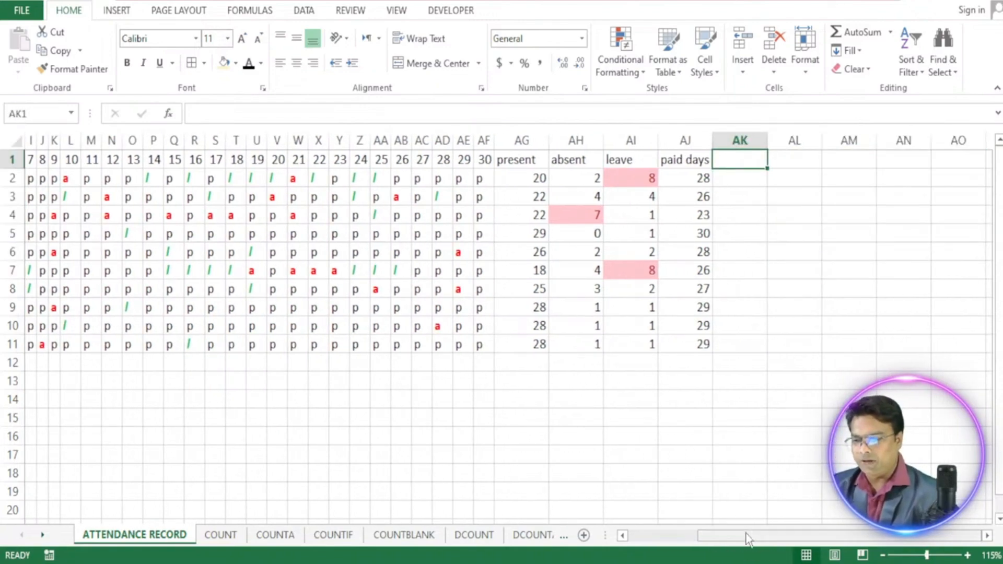
Enter the allowance labels T.A in AG15 and D.A in AG16 below the attendance table.
left_click_drag(746, 533, 710, 534)
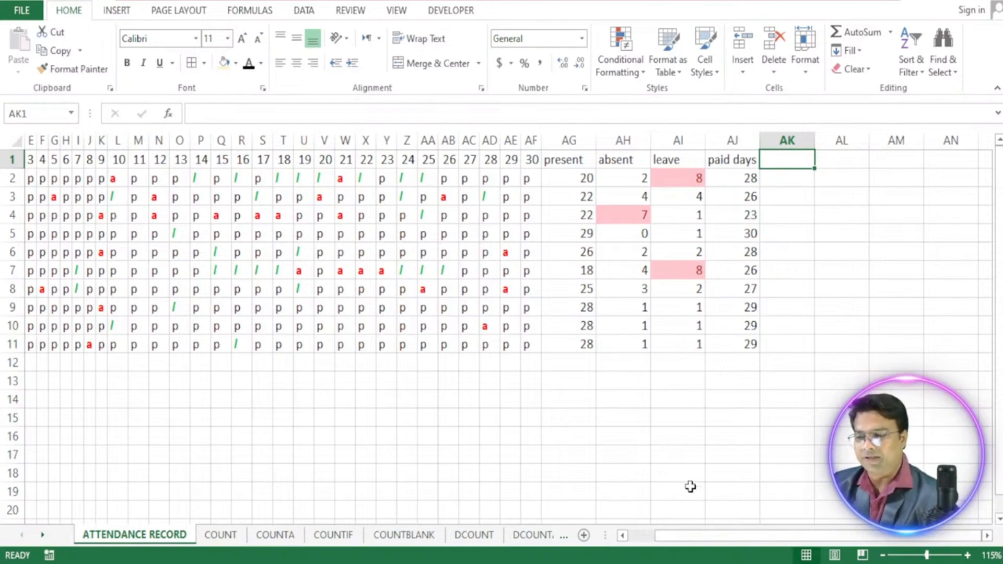
left_click(566, 419)
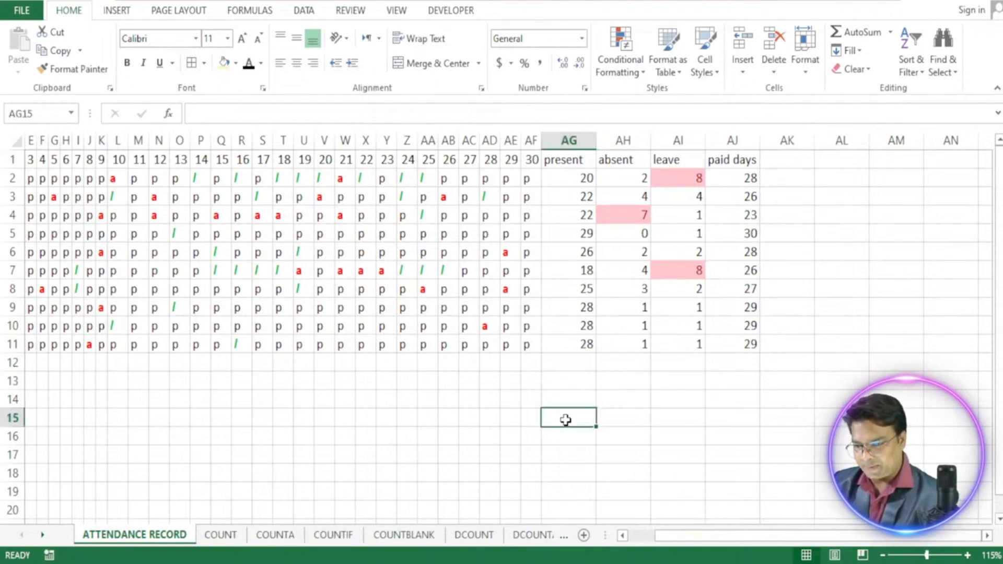
type("t.a")
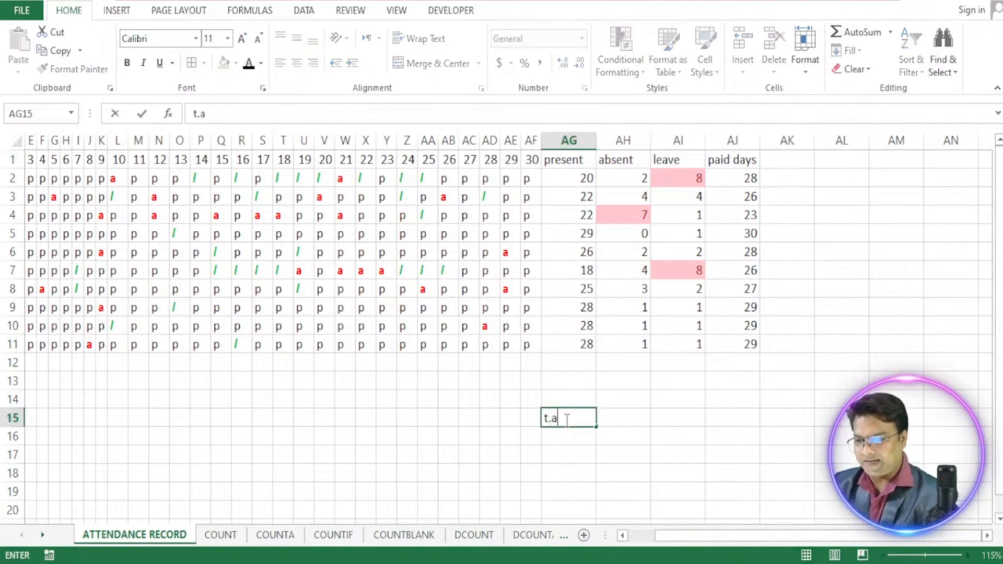
key("BackSpace")
key("BackSpace")
key("BackSpace")
type("T.A")
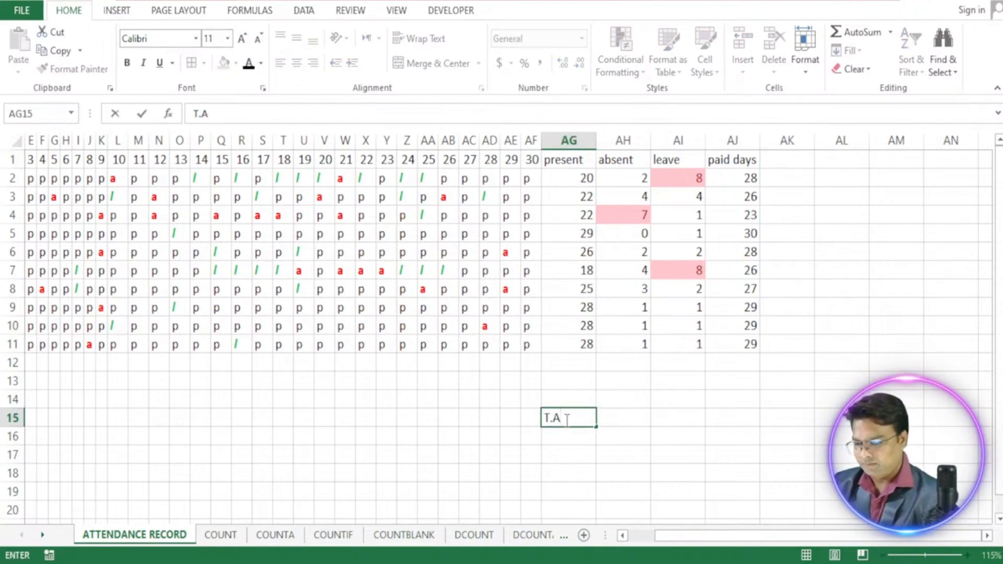
key("Return")
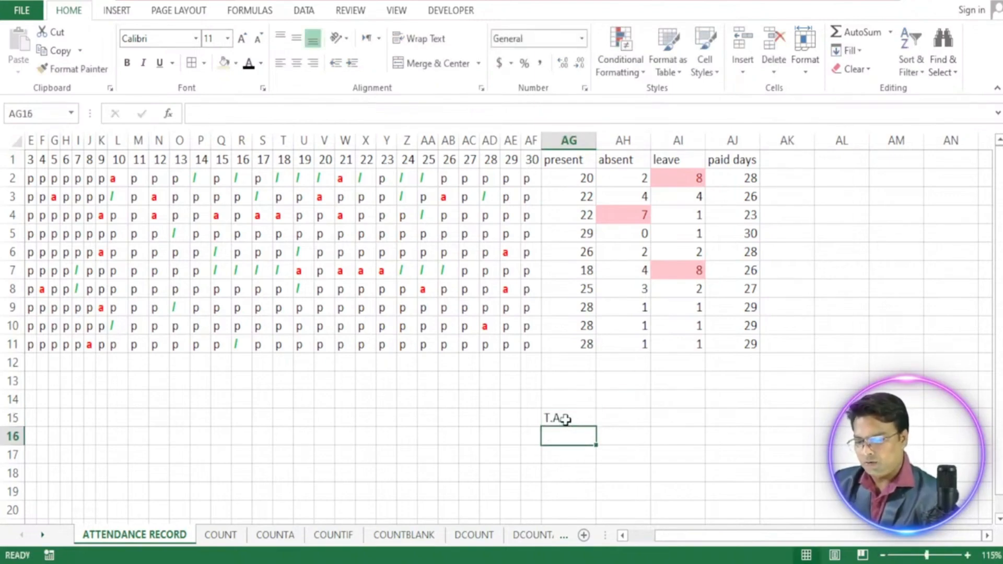
type("D.A")
key("Return")
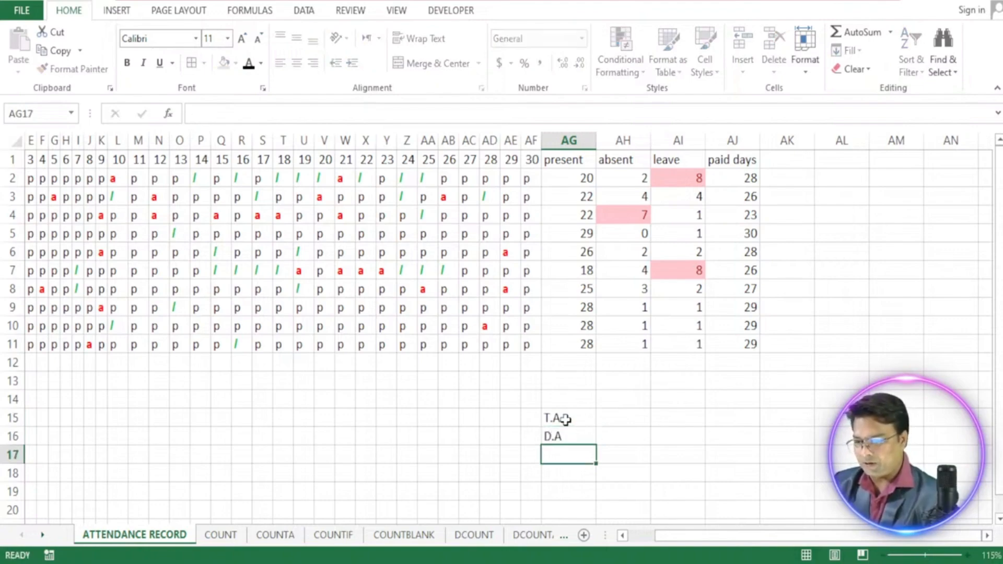
Add the allowance labels MEDICA in AG17 and H.A in AG18 under the D.A label.
key("Right")
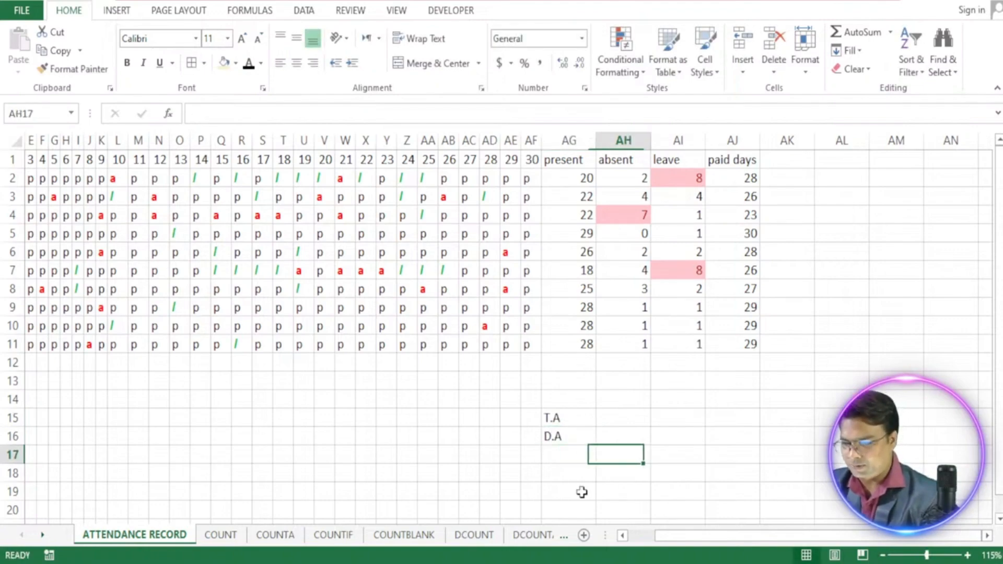
key("alt+Tab")
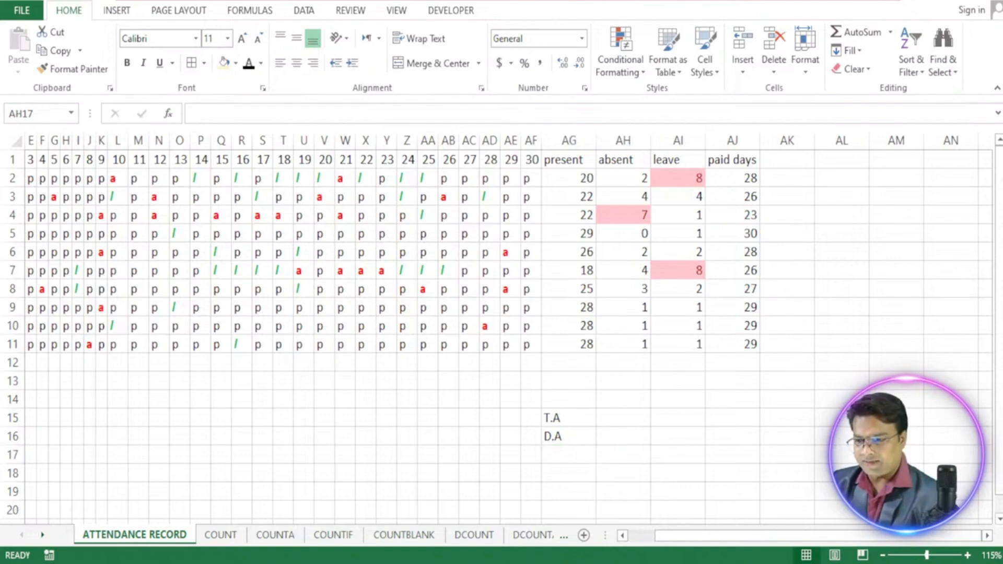
key("alt+Tab")
left_click(569, 456)
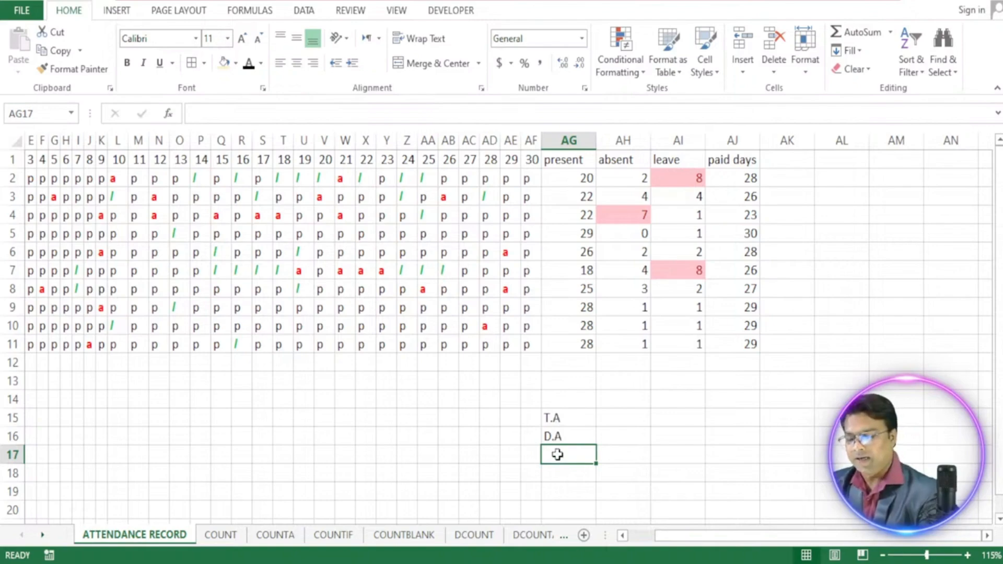
type("M")
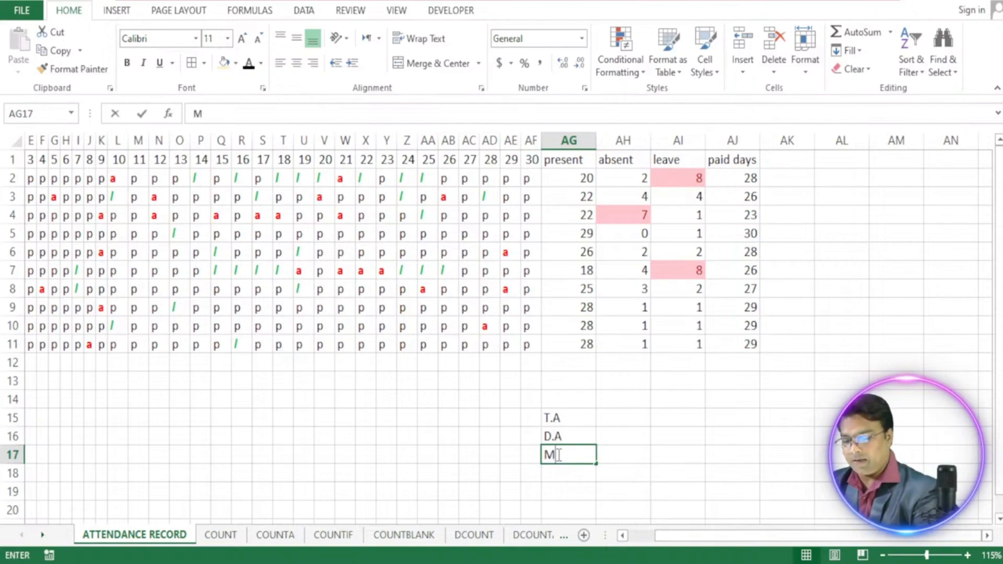
type("EDI")
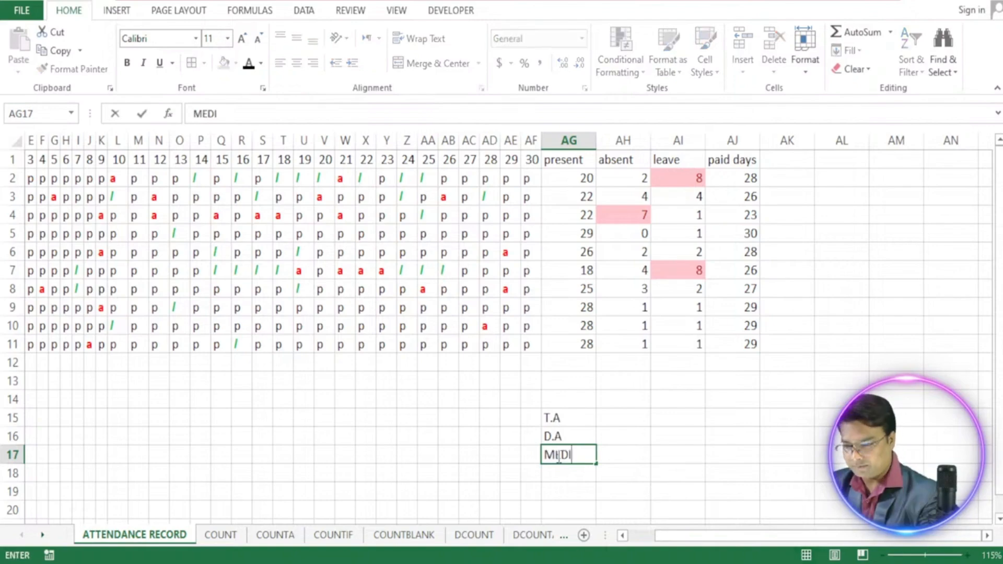
type("CA")
key("Return")
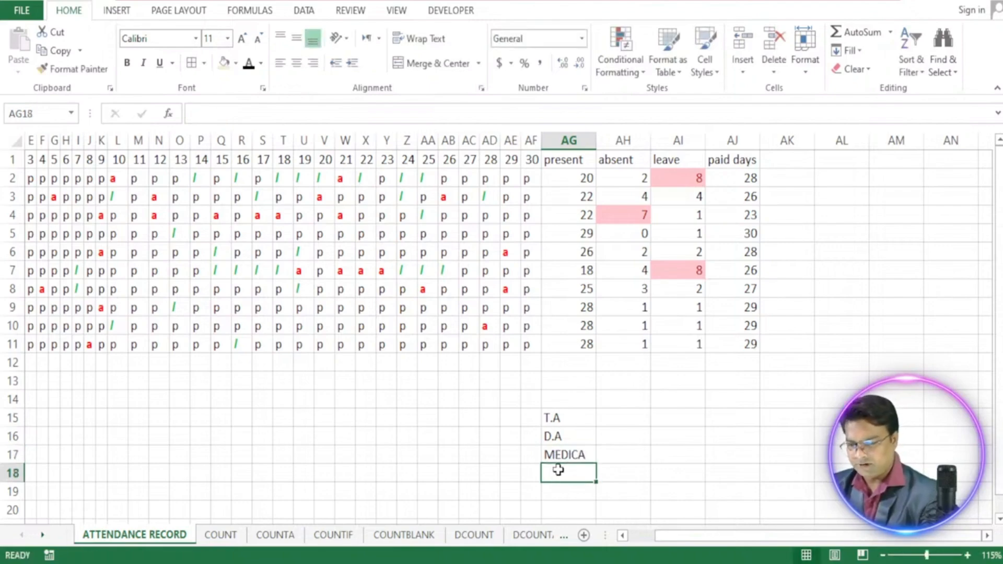
type("H.A")
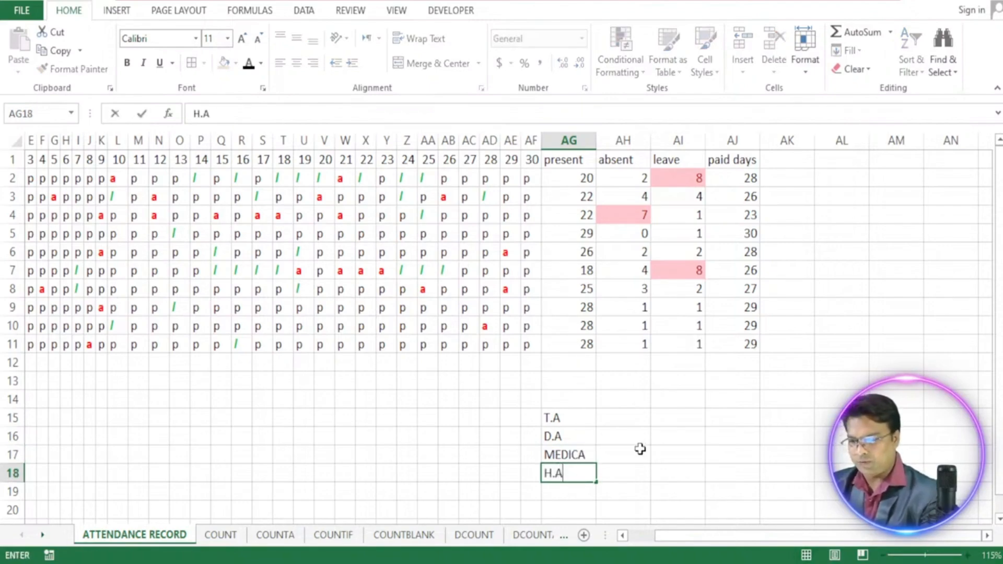
left_click(606, 438)
left_click_drag(605, 418, 605, 468)
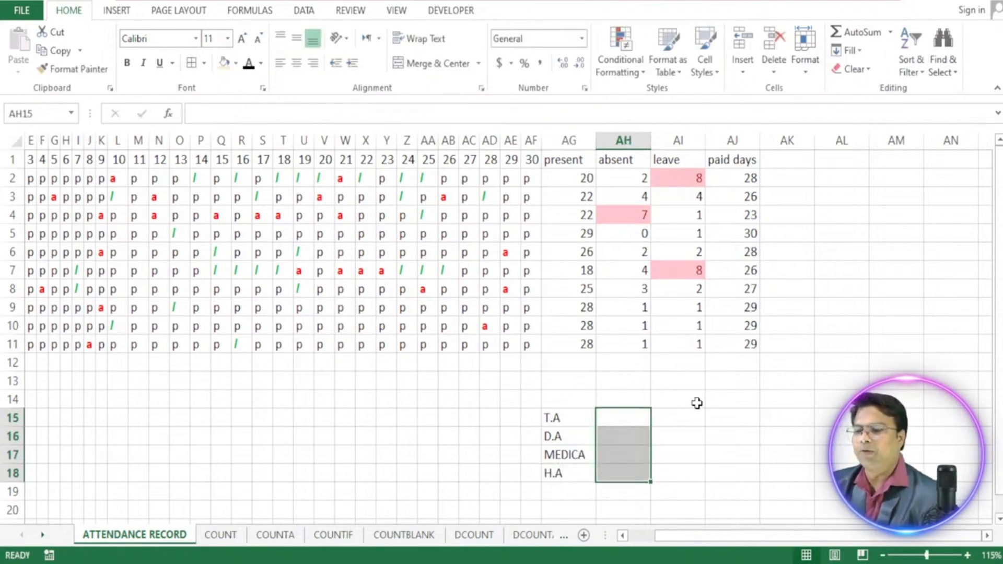
left_click_drag(804, 197, 803, 247)
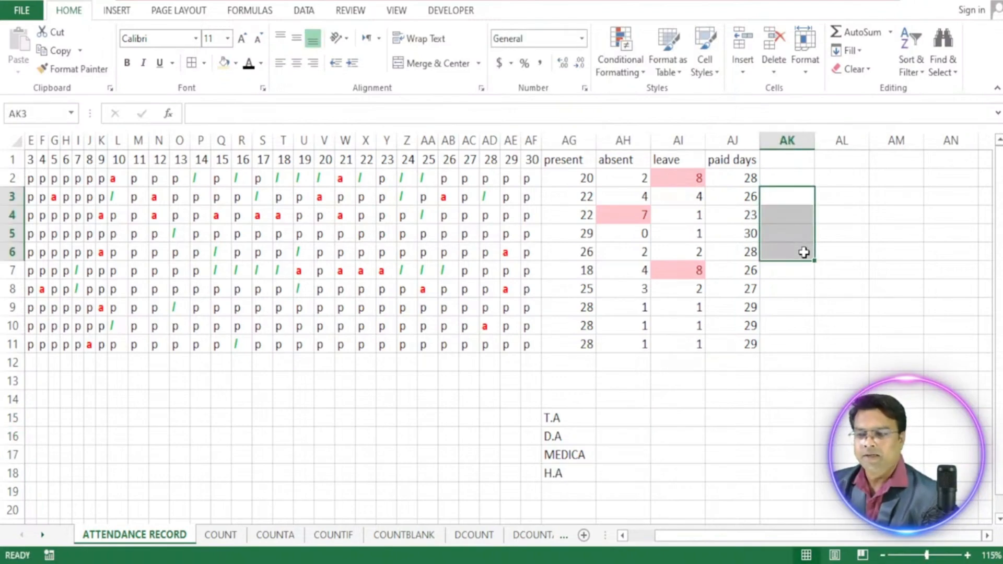
left_click(634, 417)
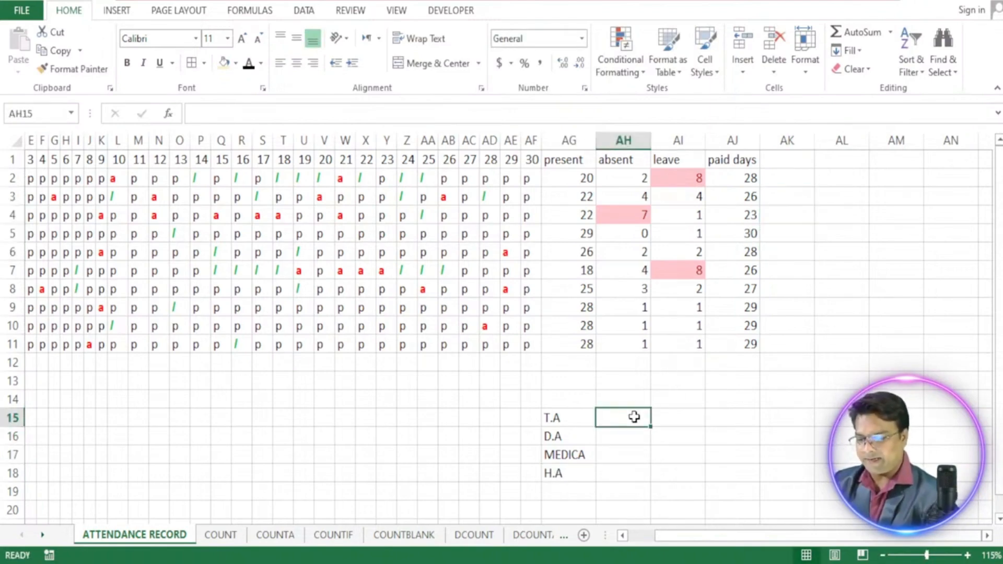
Enter the pay labels NET TAKE HOME in AH15 and PF in AH16 beside the allowance labels.
type("NET TAKE")
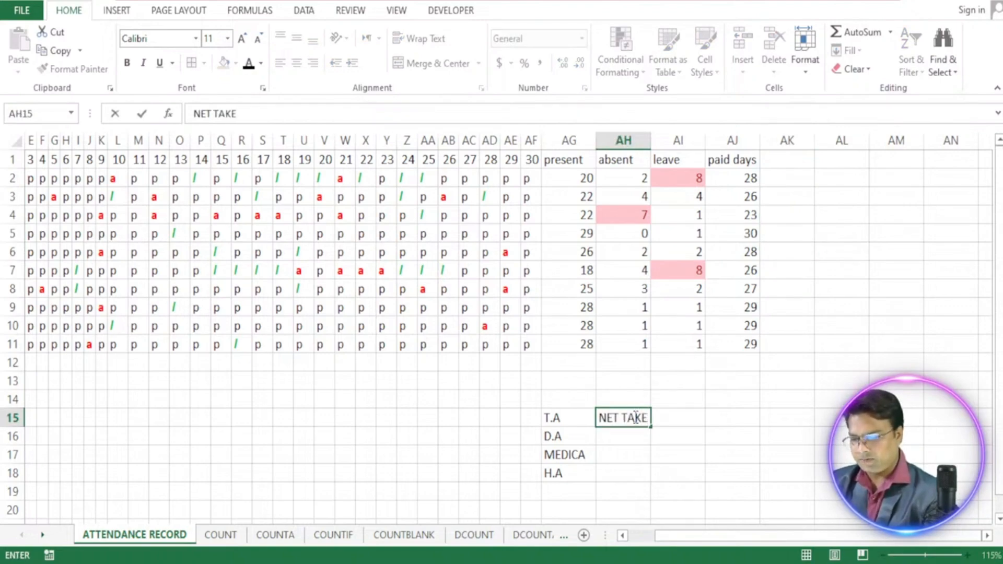
type(" HOME")
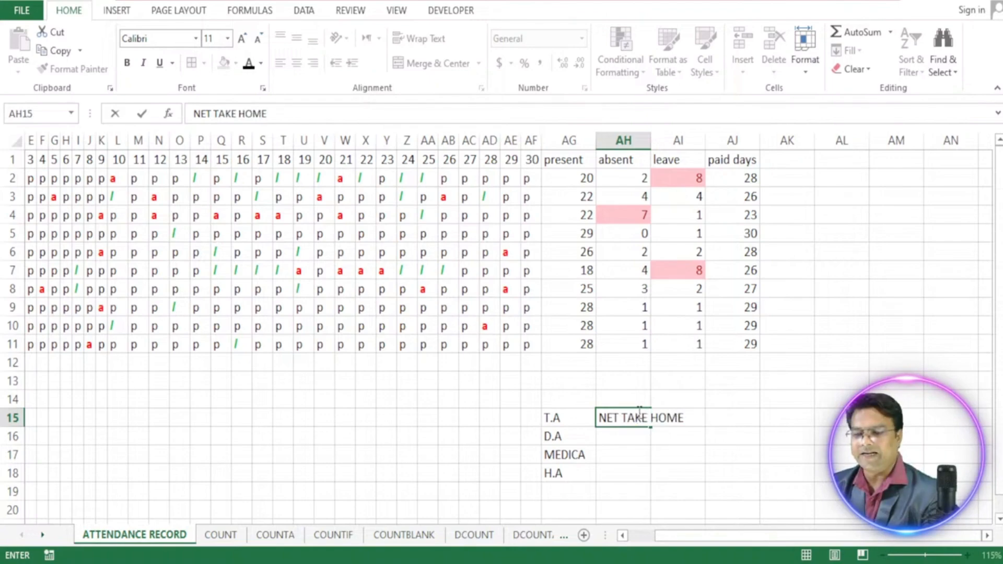
left_click(638, 438)
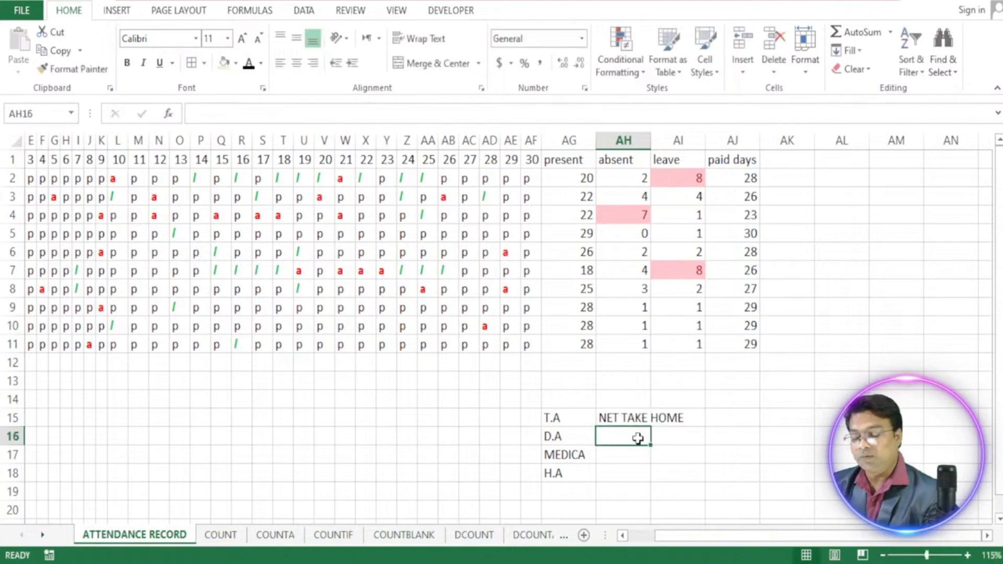
type("PF")
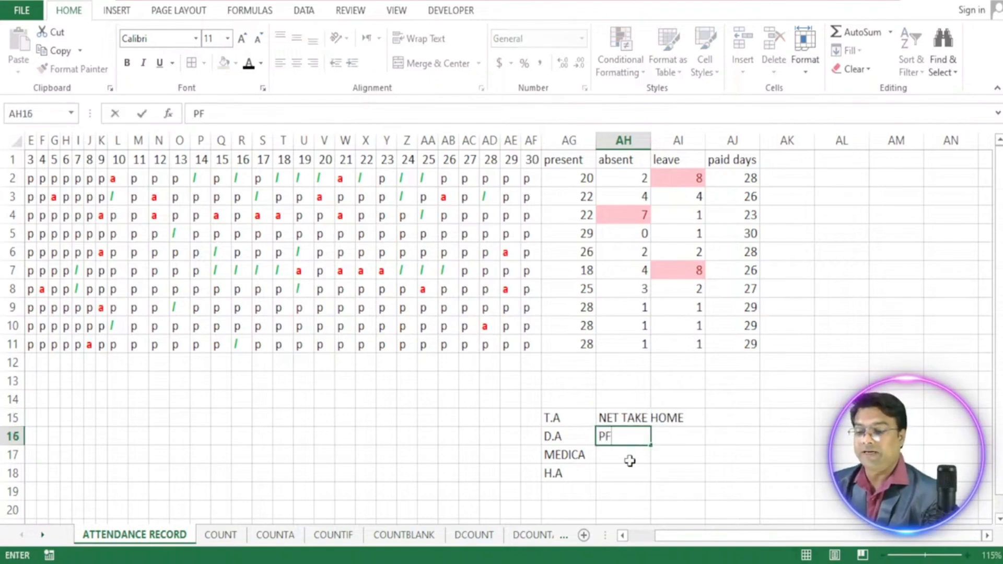
left_click(631, 458)
Review the full attendance table in A1:AJ11 and the allowance and pay labels in AG15:AI18.
left_click_drag(558, 415, 665, 477)
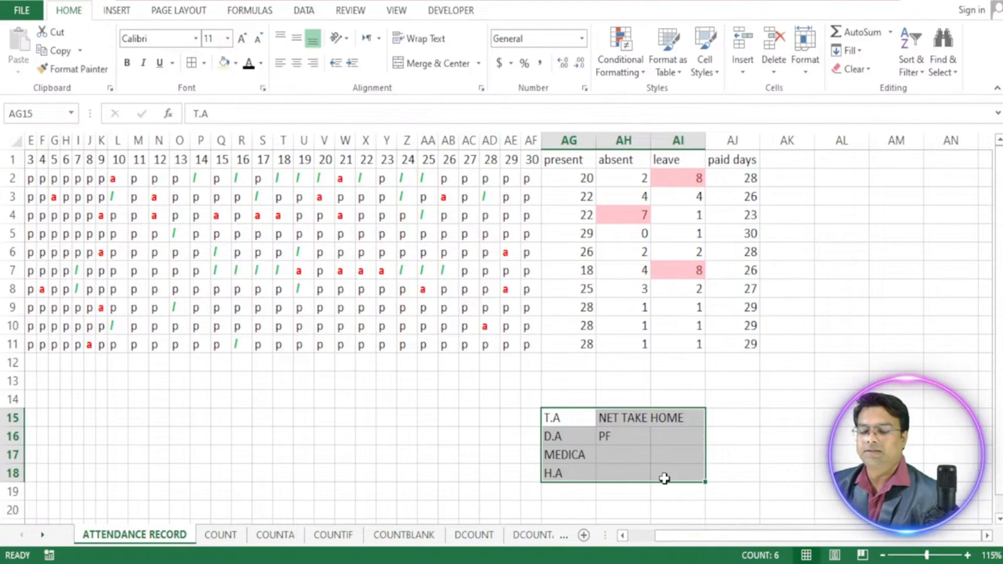
left_click(509, 434)
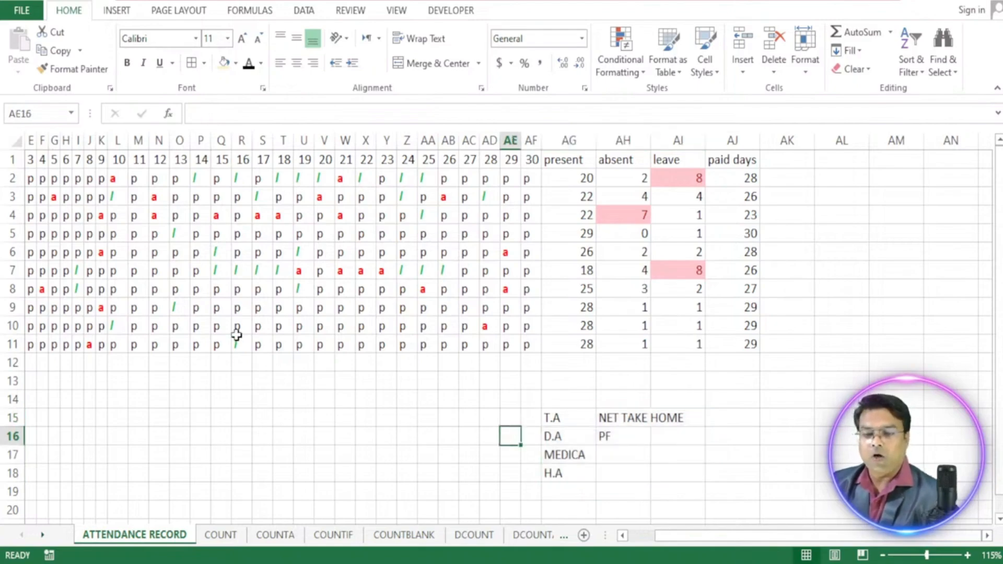
scroll(236, 335, "left", 2)
left_click_drag(61, 163, 886, 338)
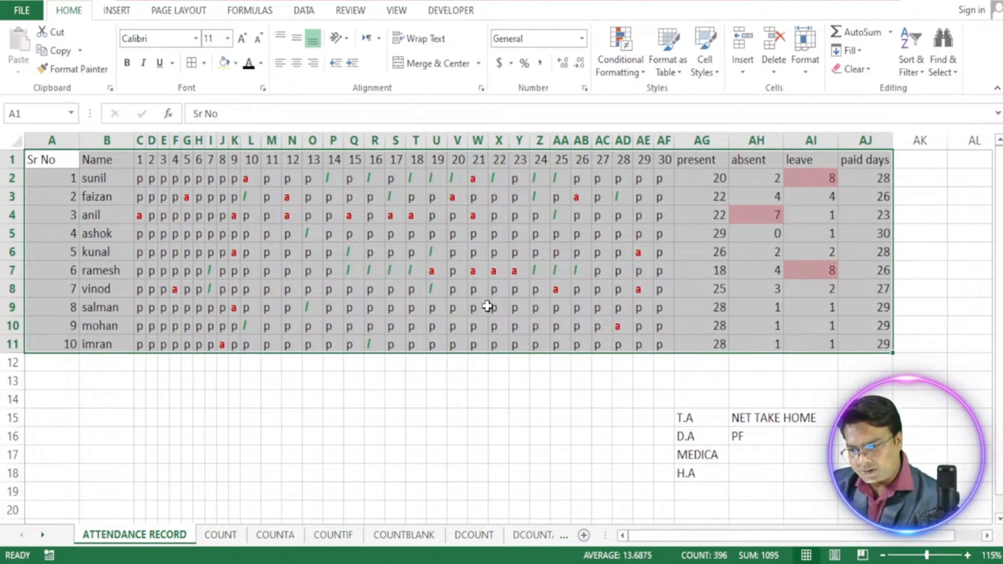
left_click(473, 380)
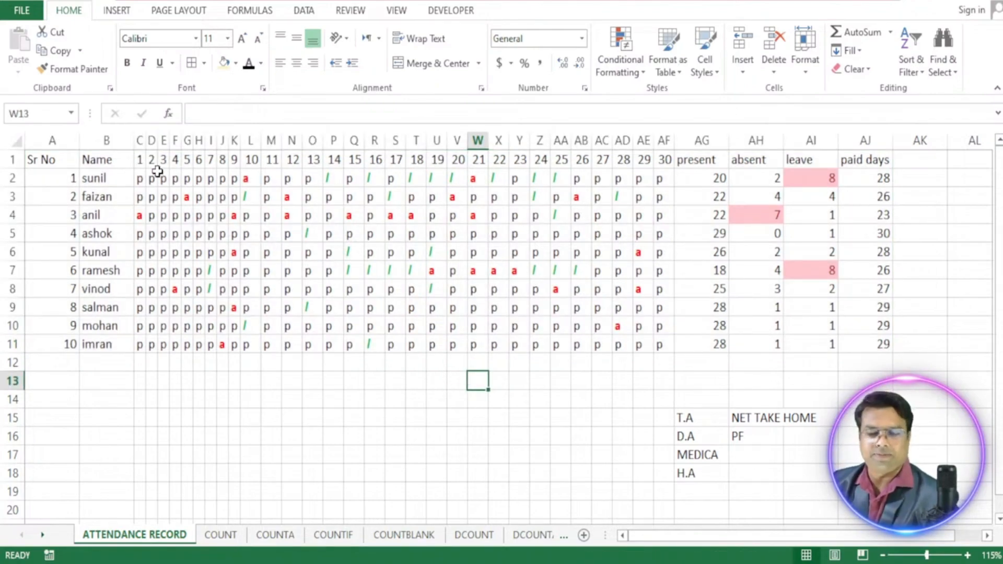
left_click_drag(152, 179, 486, 236)
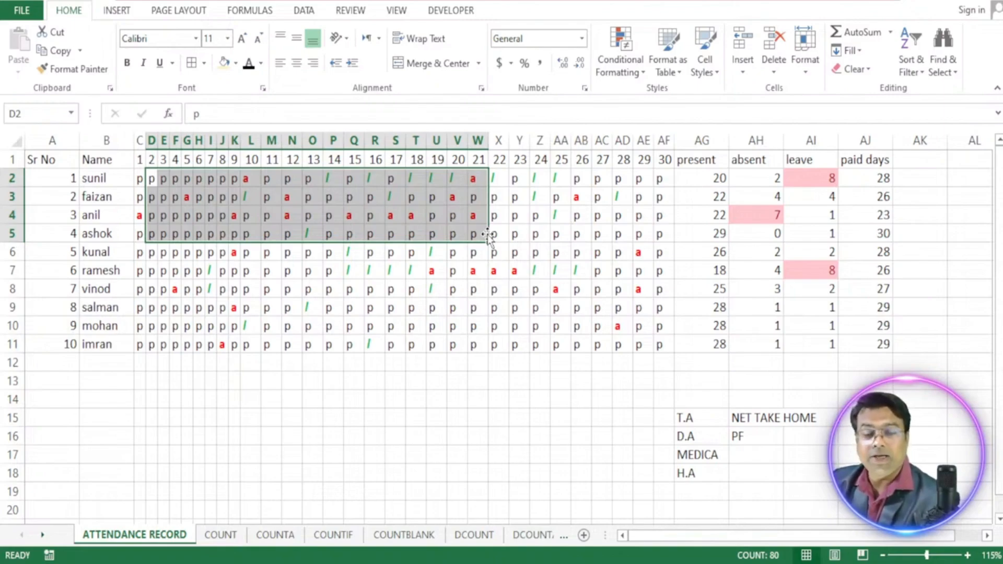
left_click(494, 289)
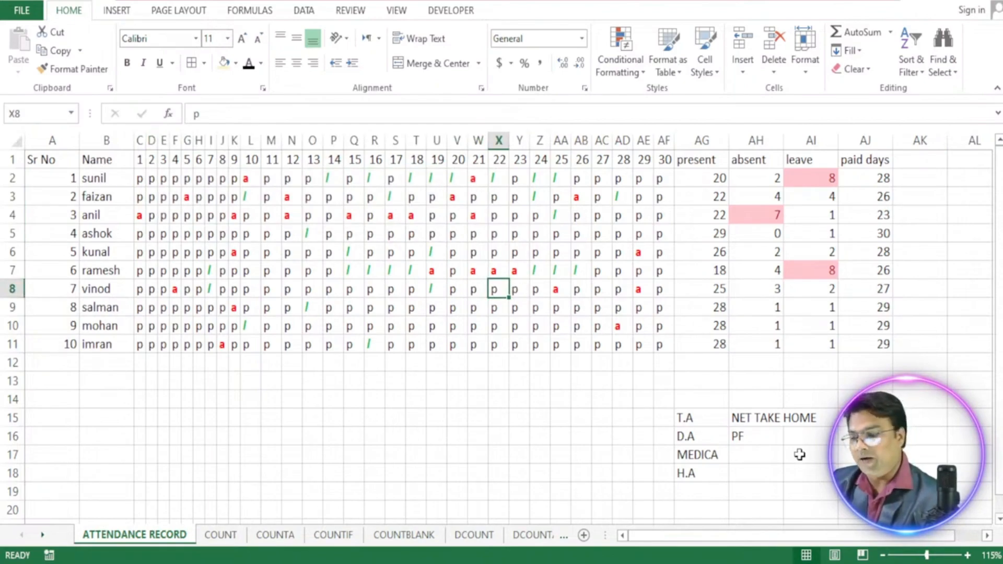
left_click(720, 420)
left_click_drag(721, 421, 821, 473)
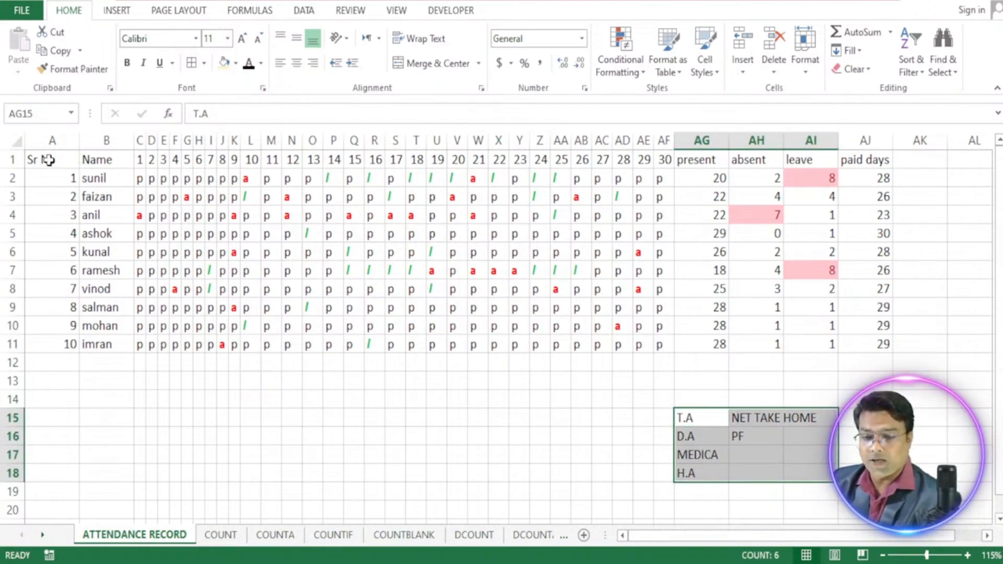
left_click(48, 160)
key("ctrl+a")
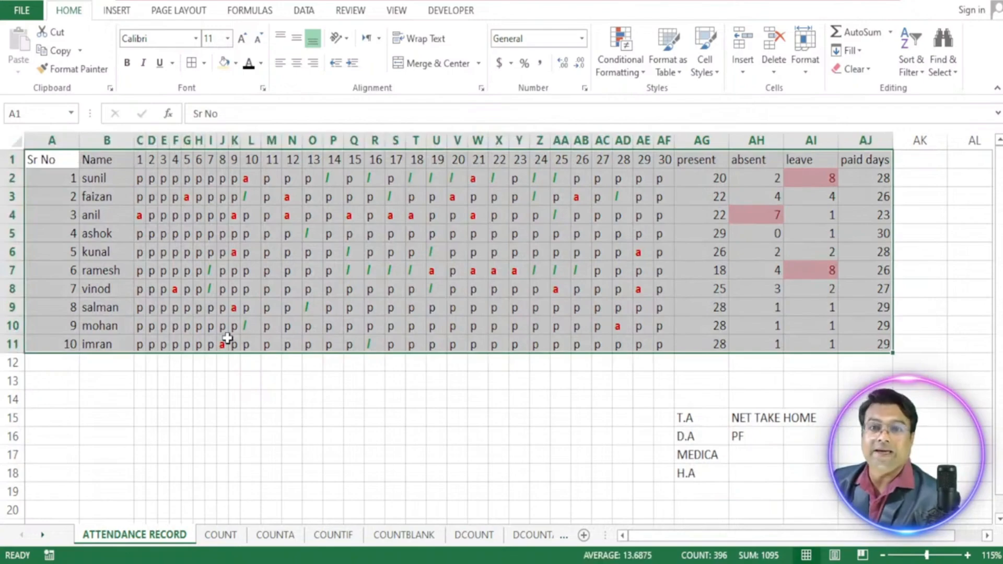
left_click(680, 422)
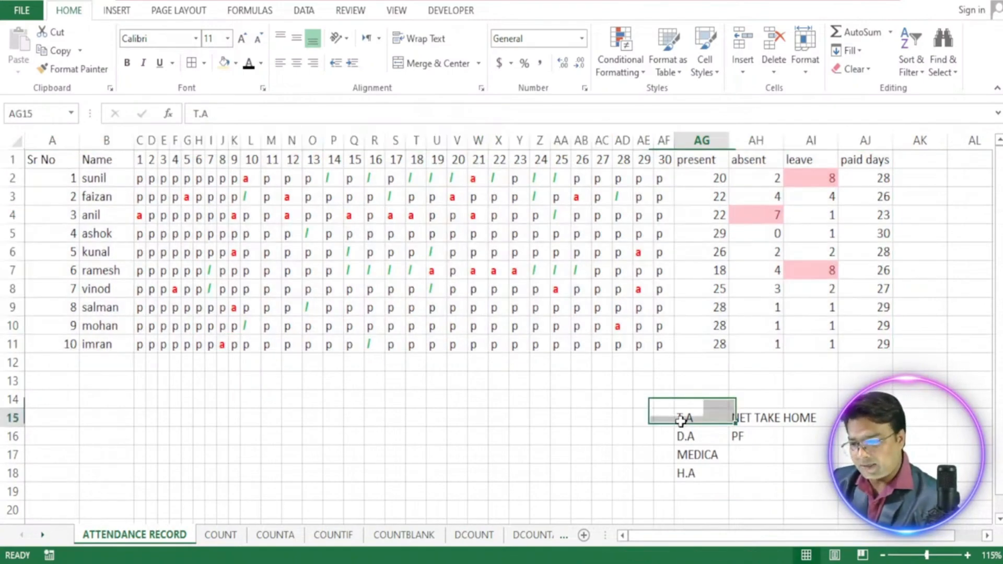